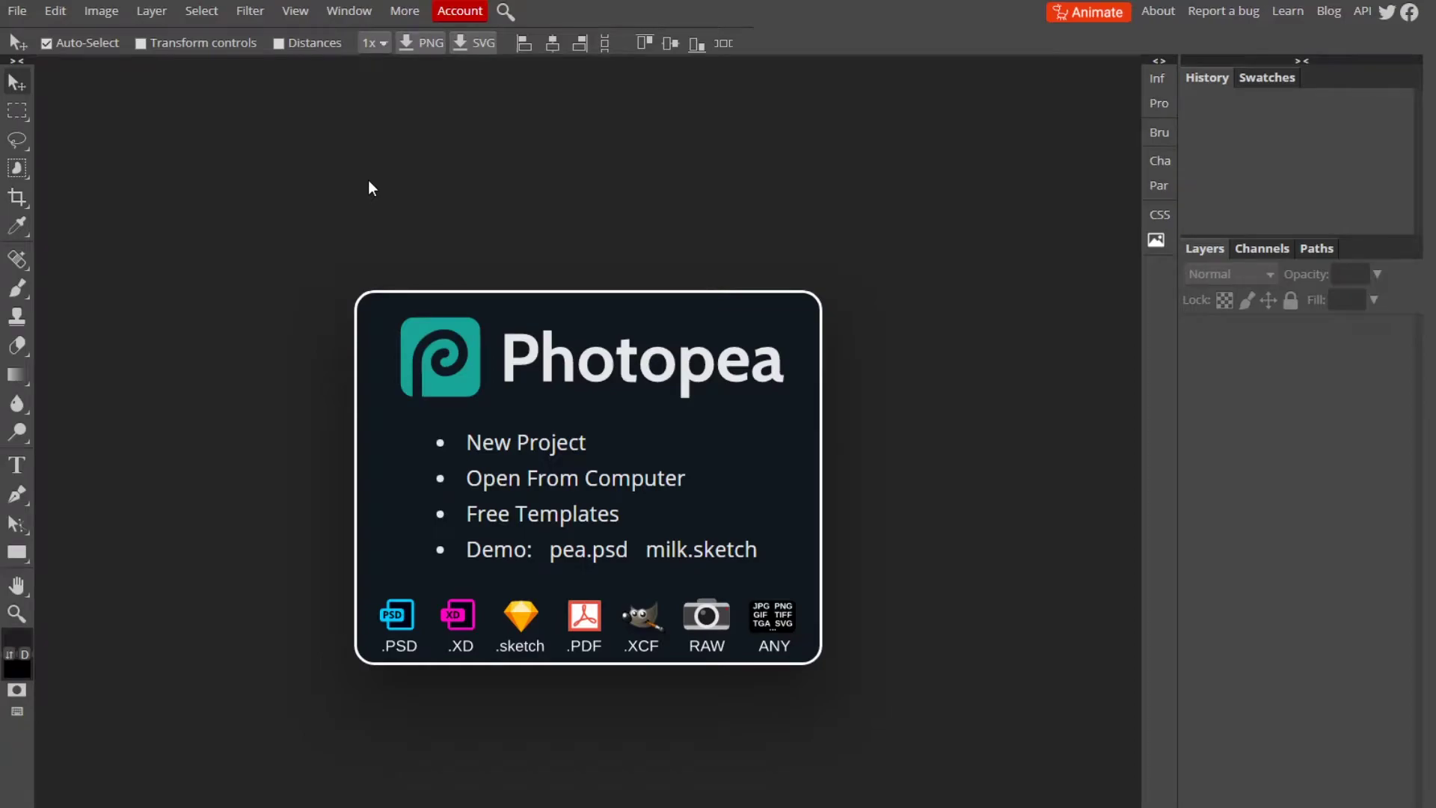
# Create a new 600×300 px document named 'ad' and zoom out to view it
pyautogui.click(17, 12)
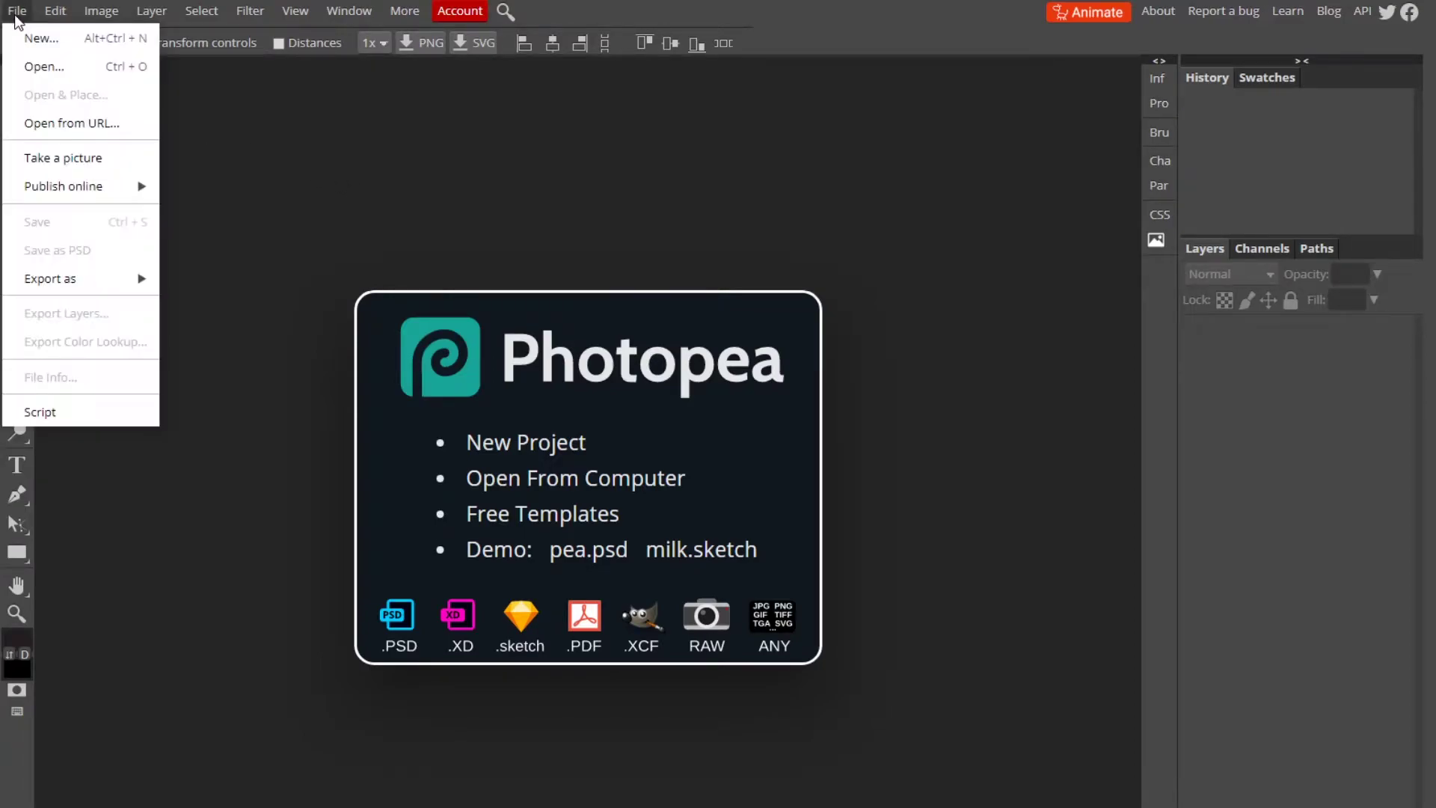
pyautogui.click(66, 36)
pyautogui.doubleClick(160, 126)
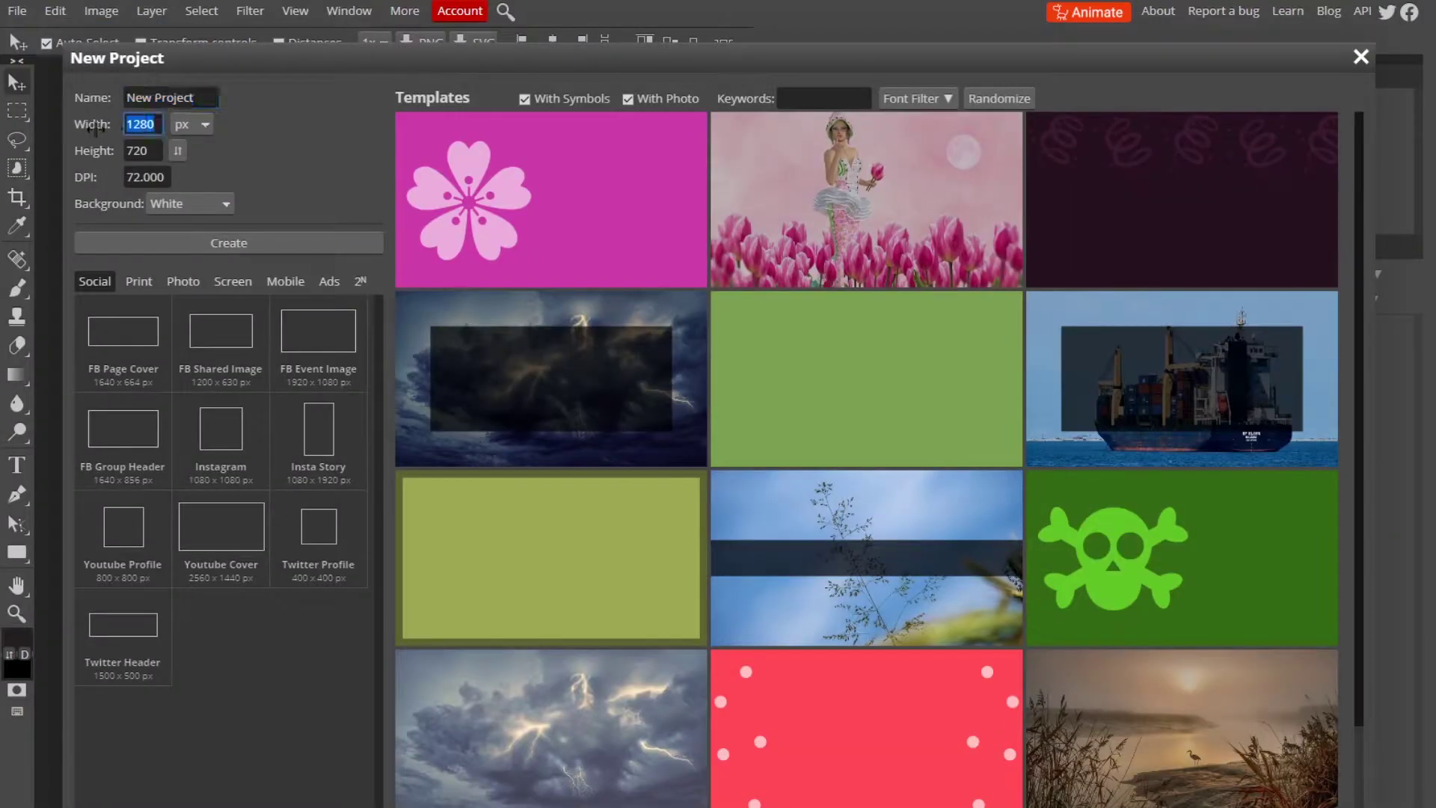
pyautogui.write('600')
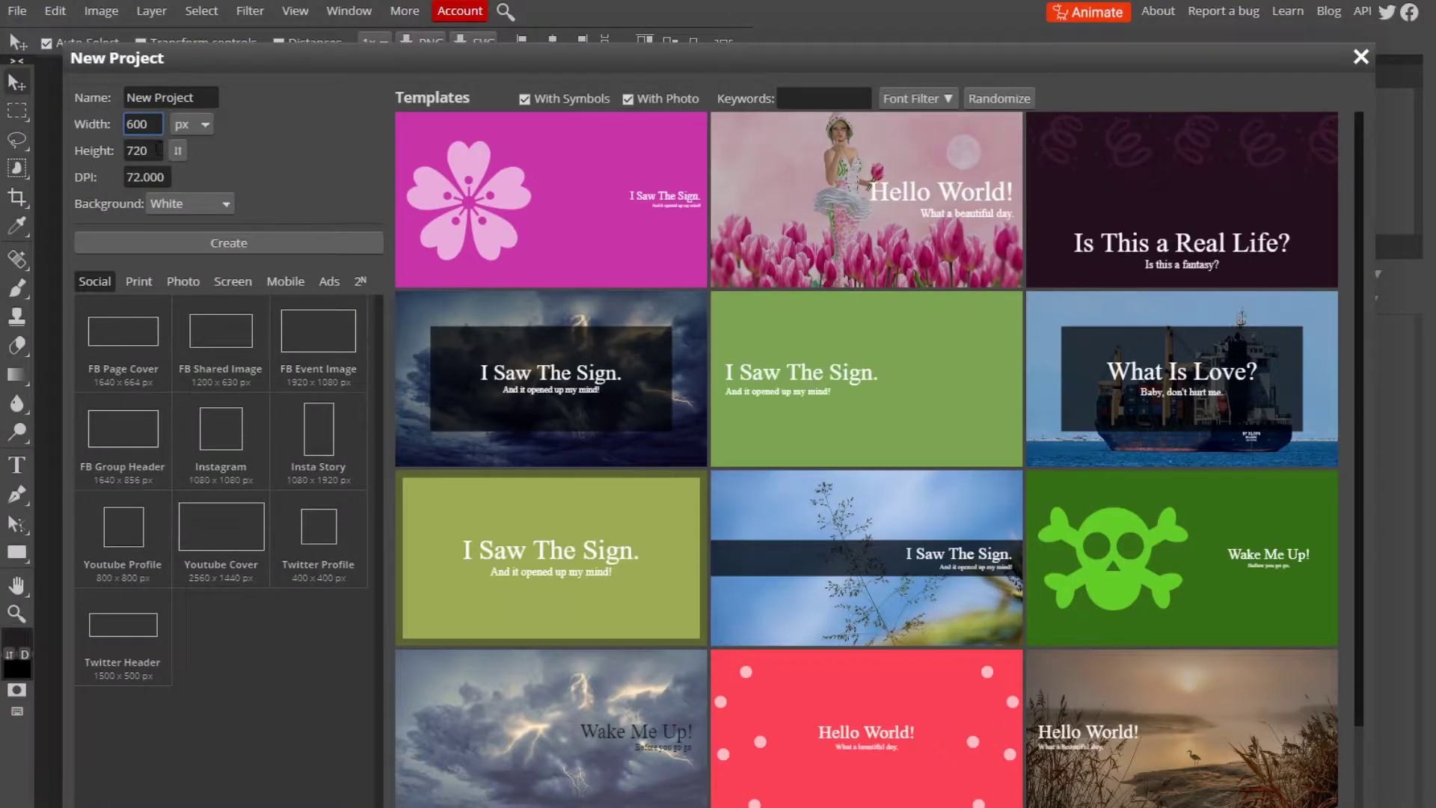
pyautogui.press('Tab')
pyautogui.write('300')
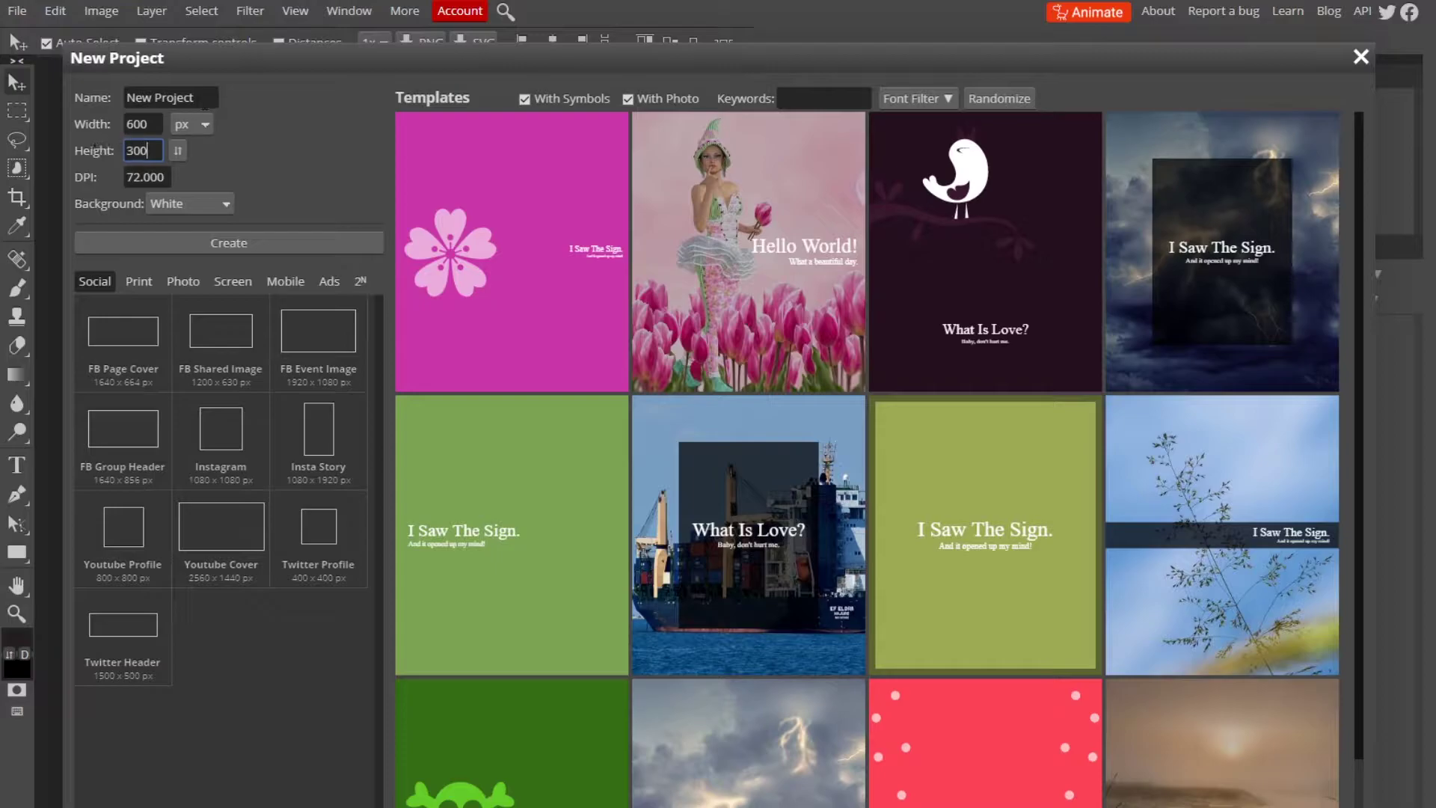
pyautogui.click(105, 100)
pyautogui.write('ad')
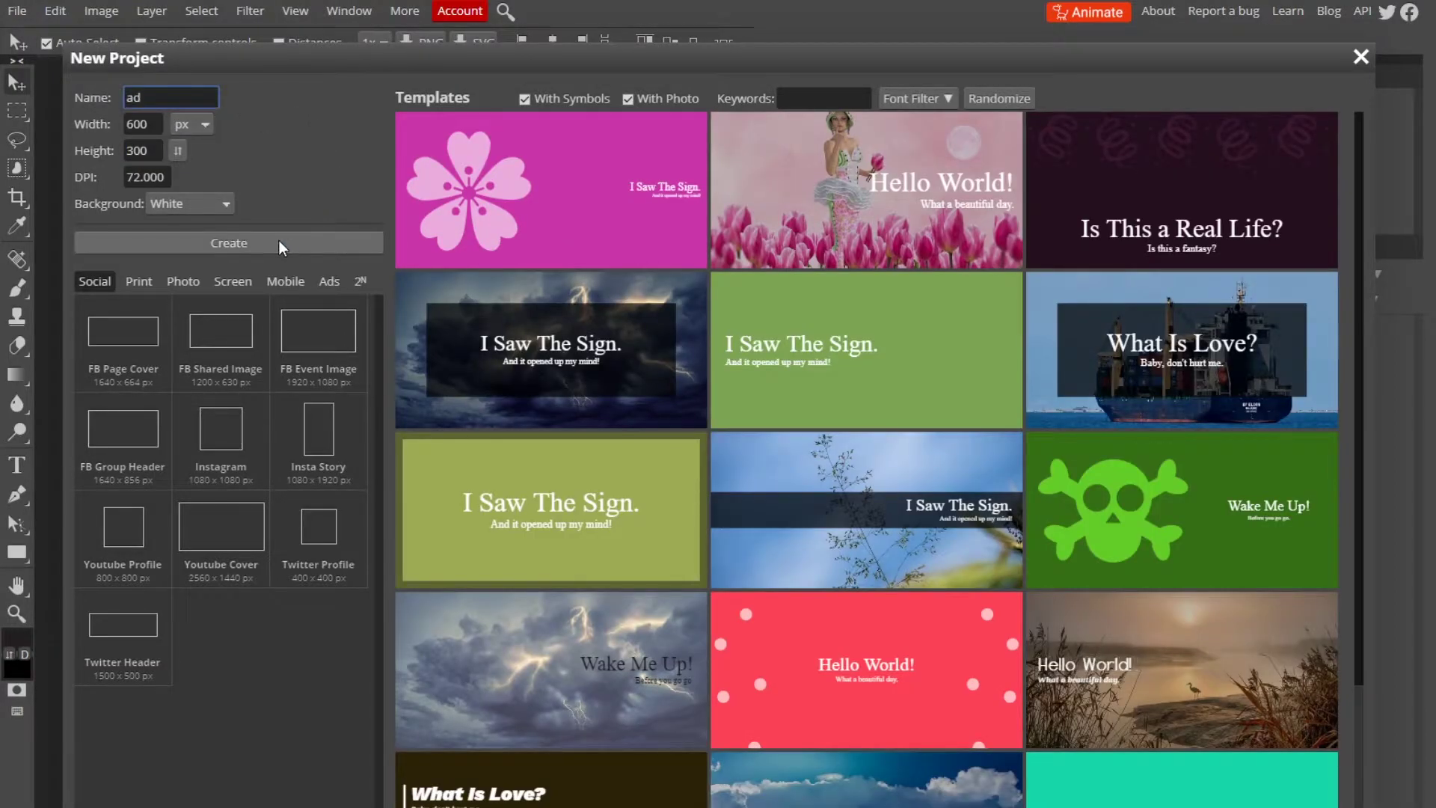
pyautogui.click(279, 241)
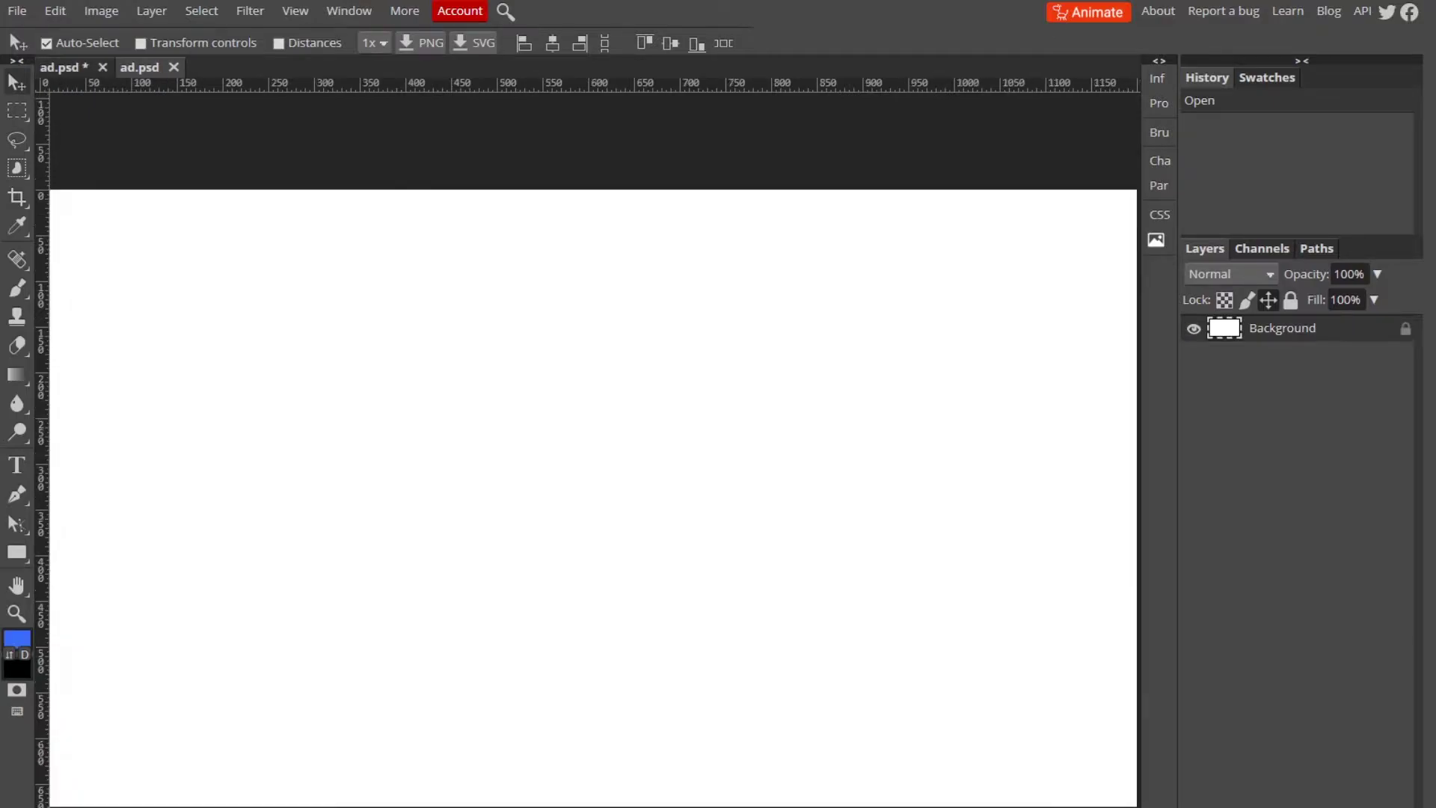
pyautogui.hotkey('ctrl', '-')
pyautogui.hotkey('ctrl', '-')
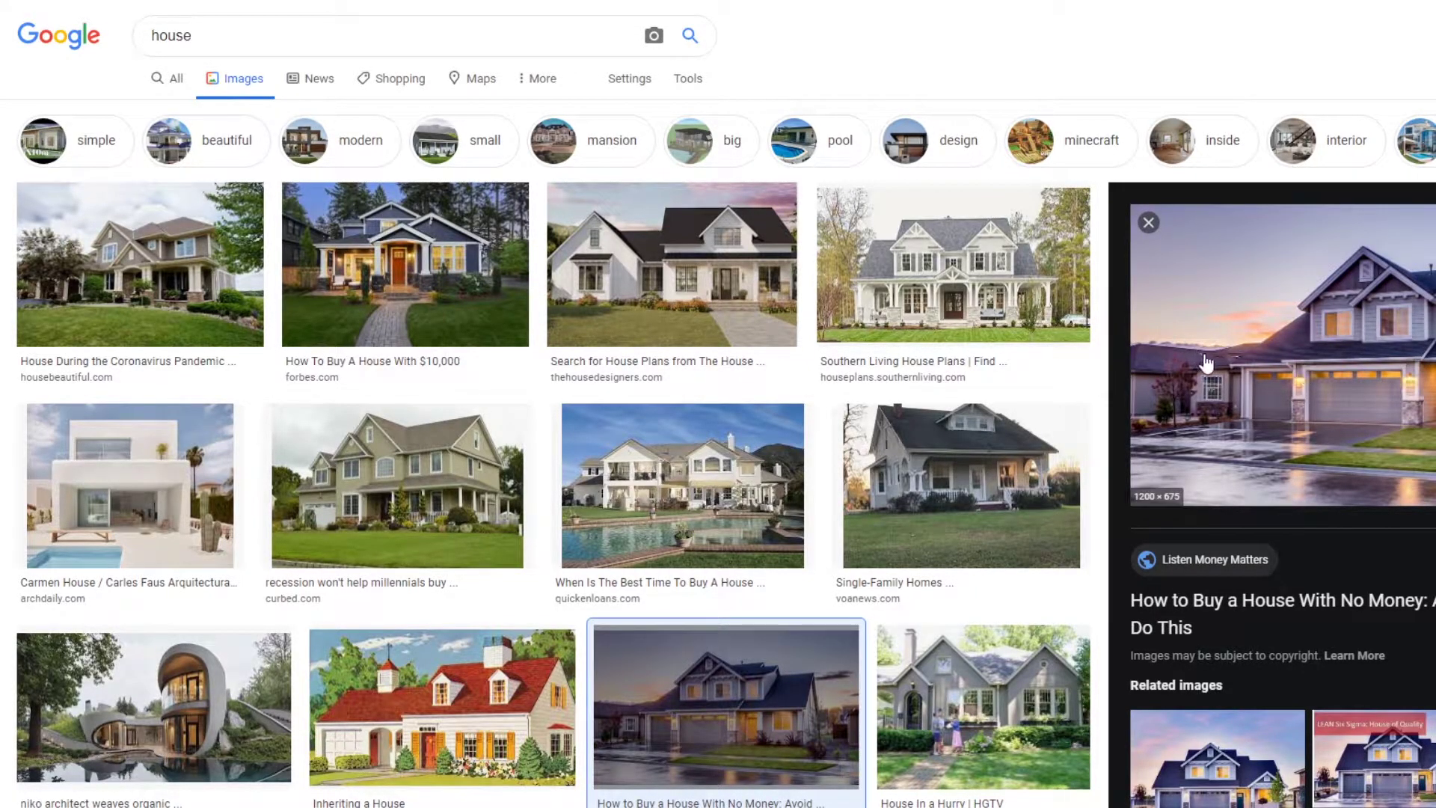
# Copy the dusk photo of the grey house from the Google Images preview
pyautogui.rightClick(1178, 343)
pyautogui.click(1231, 545)
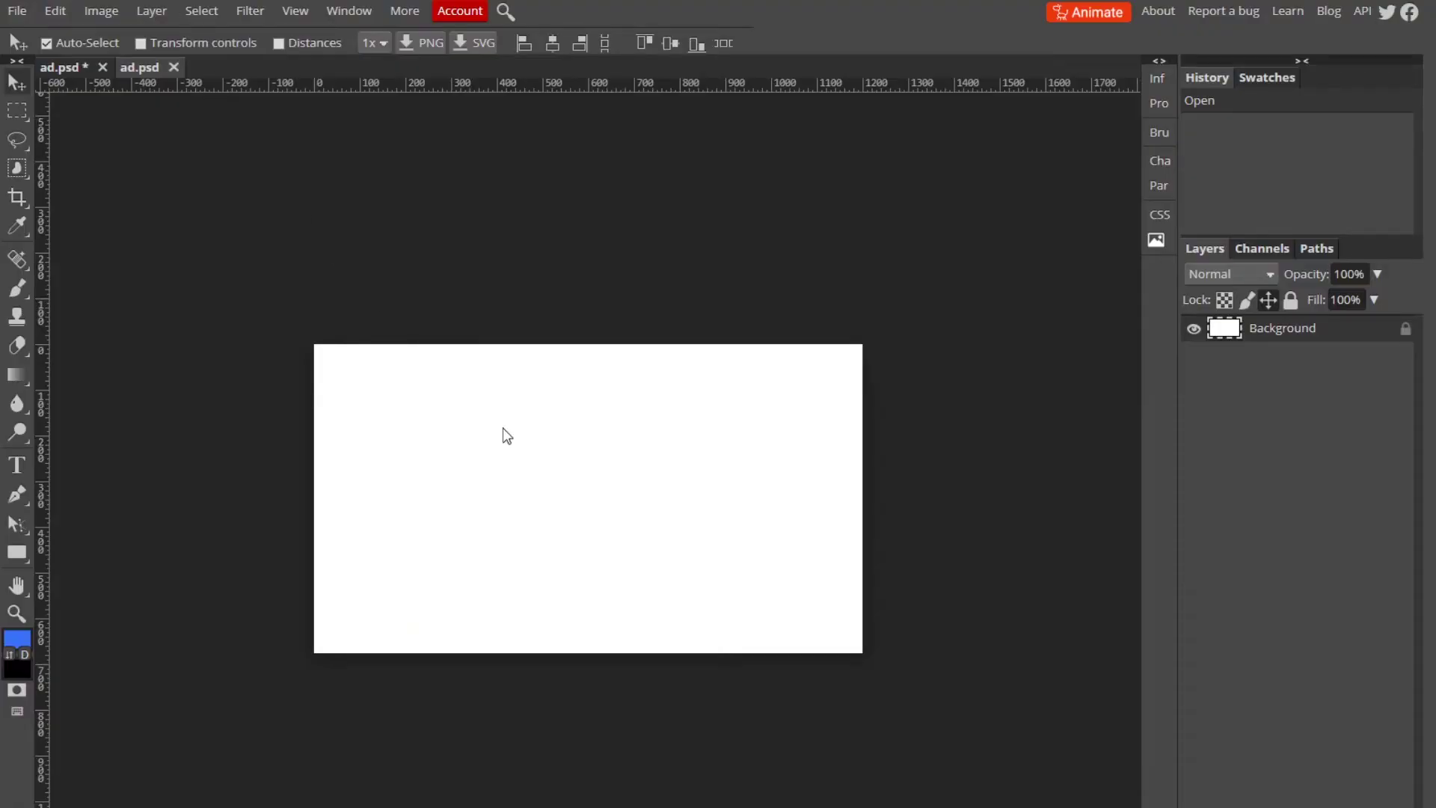
# Paste the house photo as Layer 1 and free-transform it to fit the canvas
pyautogui.hotkey('ctrl', 'v')
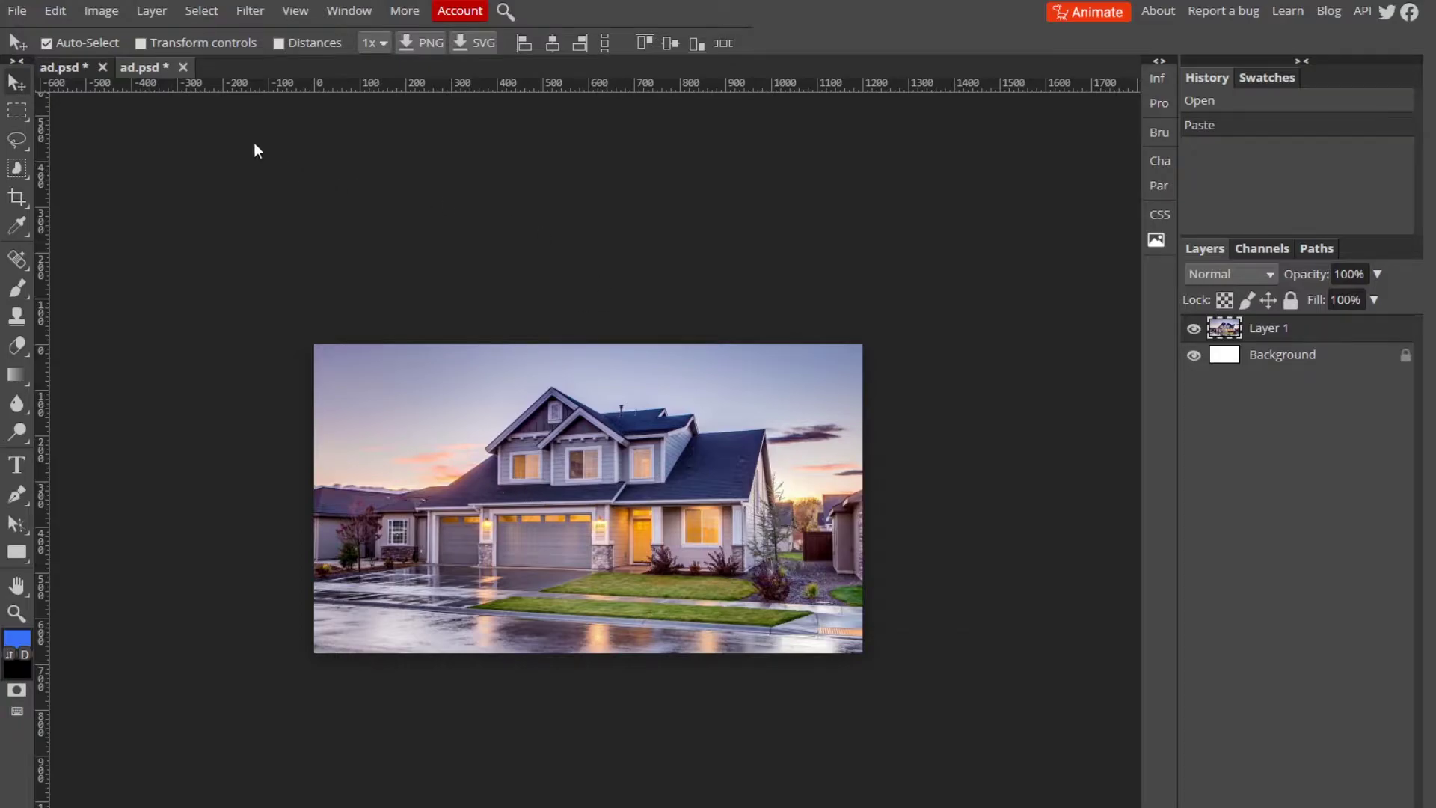
pyautogui.click(57, 11)
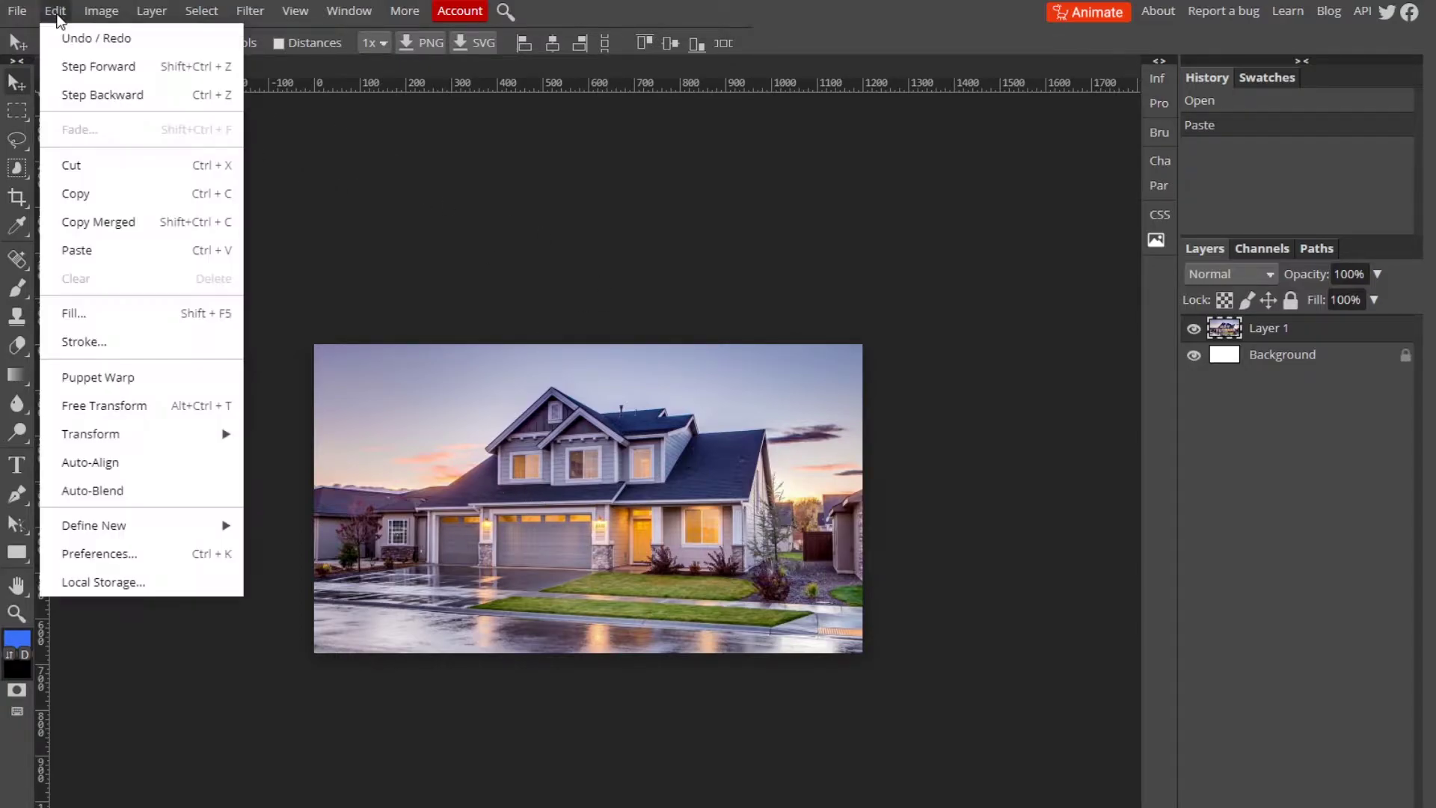
pyautogui.click(176, 408)
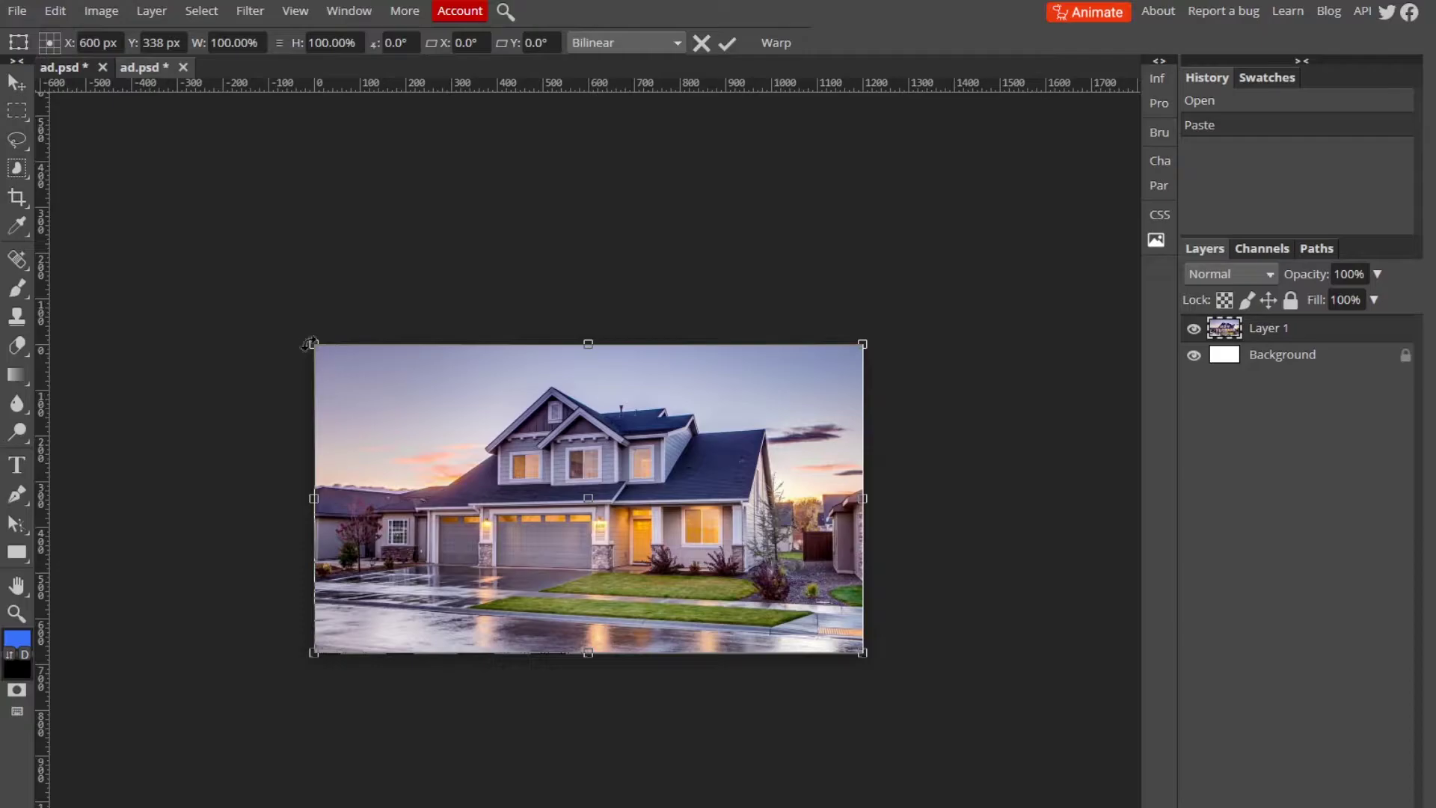
pyautogui.moveTo(311, 342)
pyautogui.mouseDown()
pyautogui.moveTo(358, 299)
pyautogui.moveTo(308, 284)
pyautogui.moveTo(456, 240)
pyautogui.moveTo(352, 361)
pyautogui.moveTo(269, 323)
pyautogui.moveTo(314, 345)
pyautogui.mouseUp()
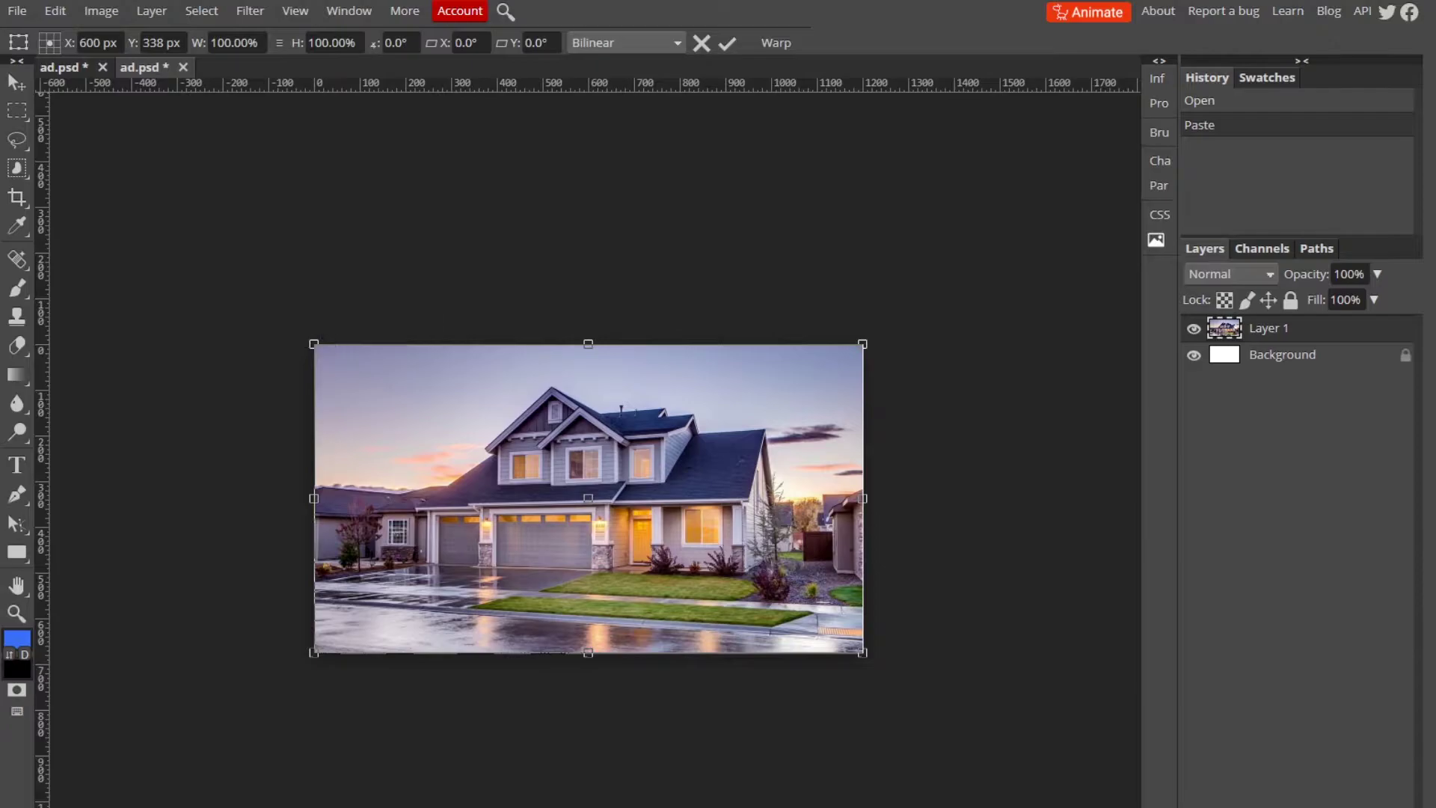
pyautogui.click(728, 44)
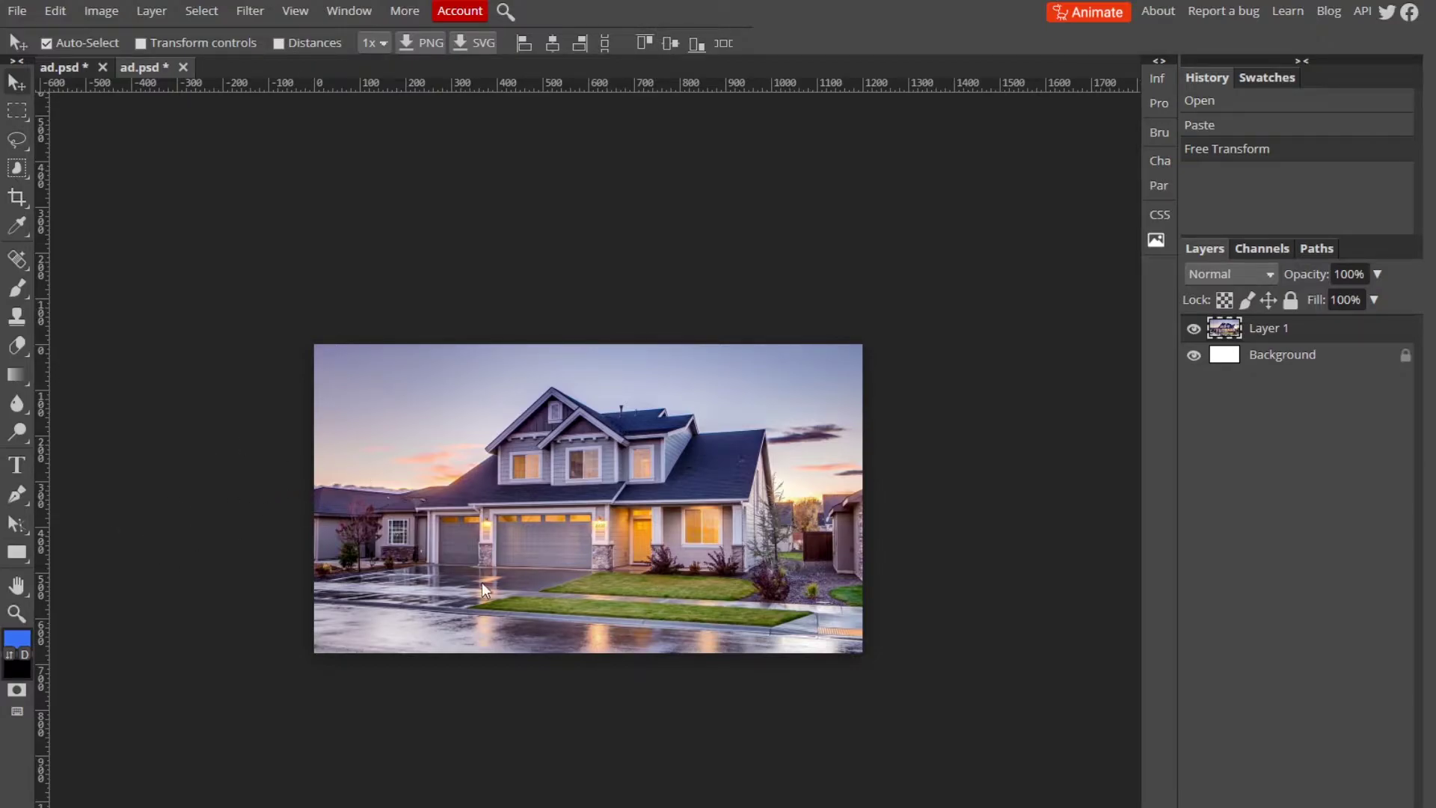
# Draw a bright blue (0065ff) rectangle over the photo's left middle, aligned to the left edge
pyautogui.click(15, 554)
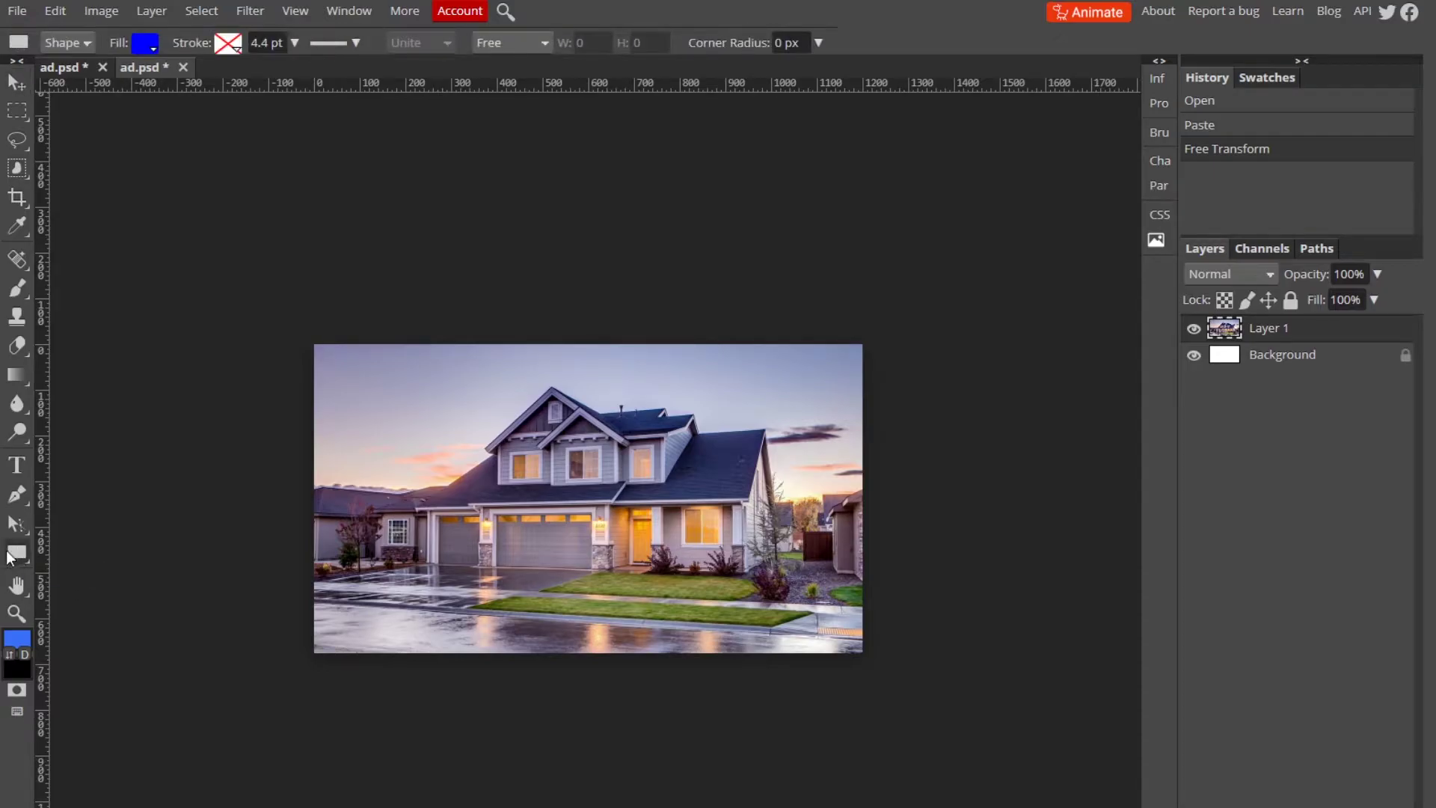
pyautogui.click(150, 48)
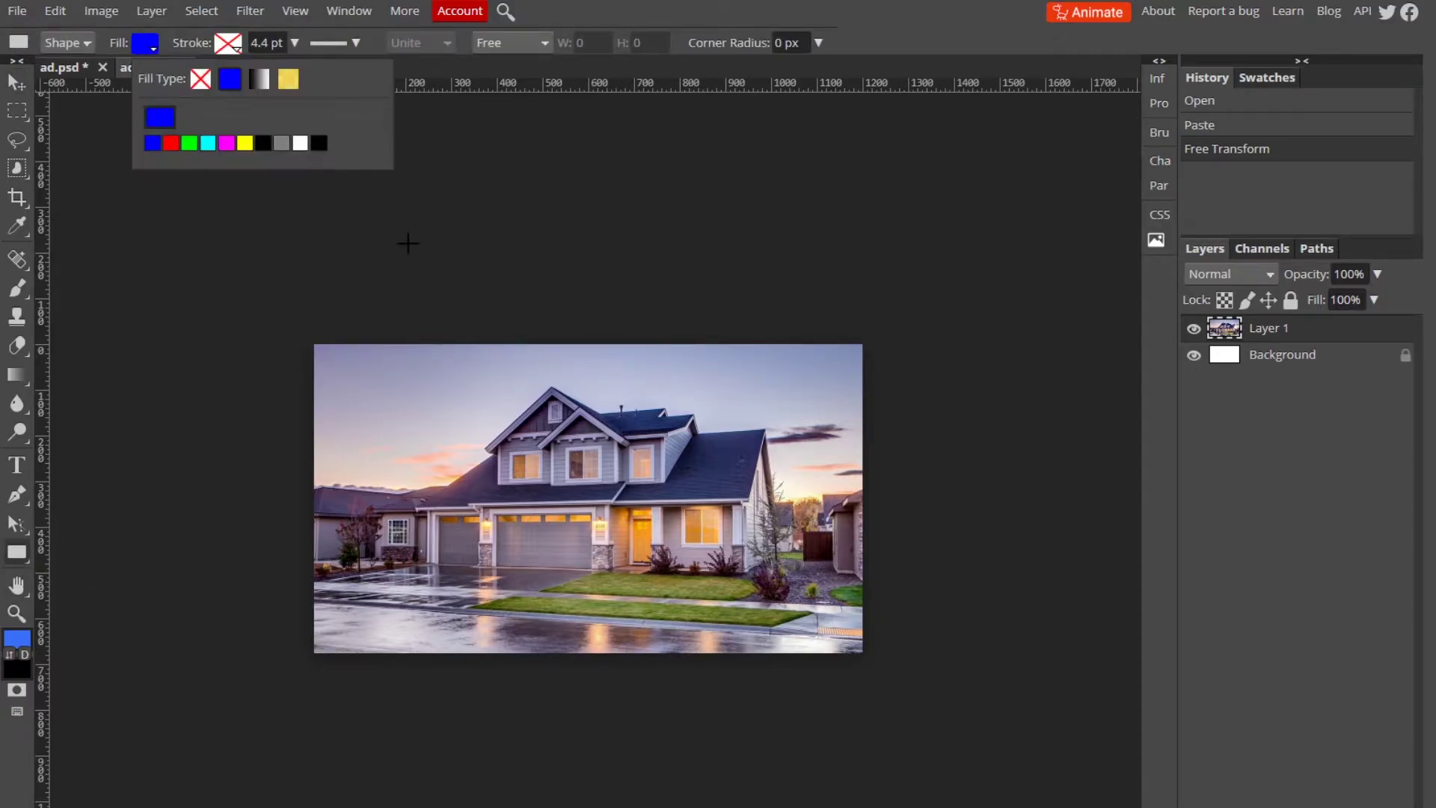
pyautogui.click(159, 118)
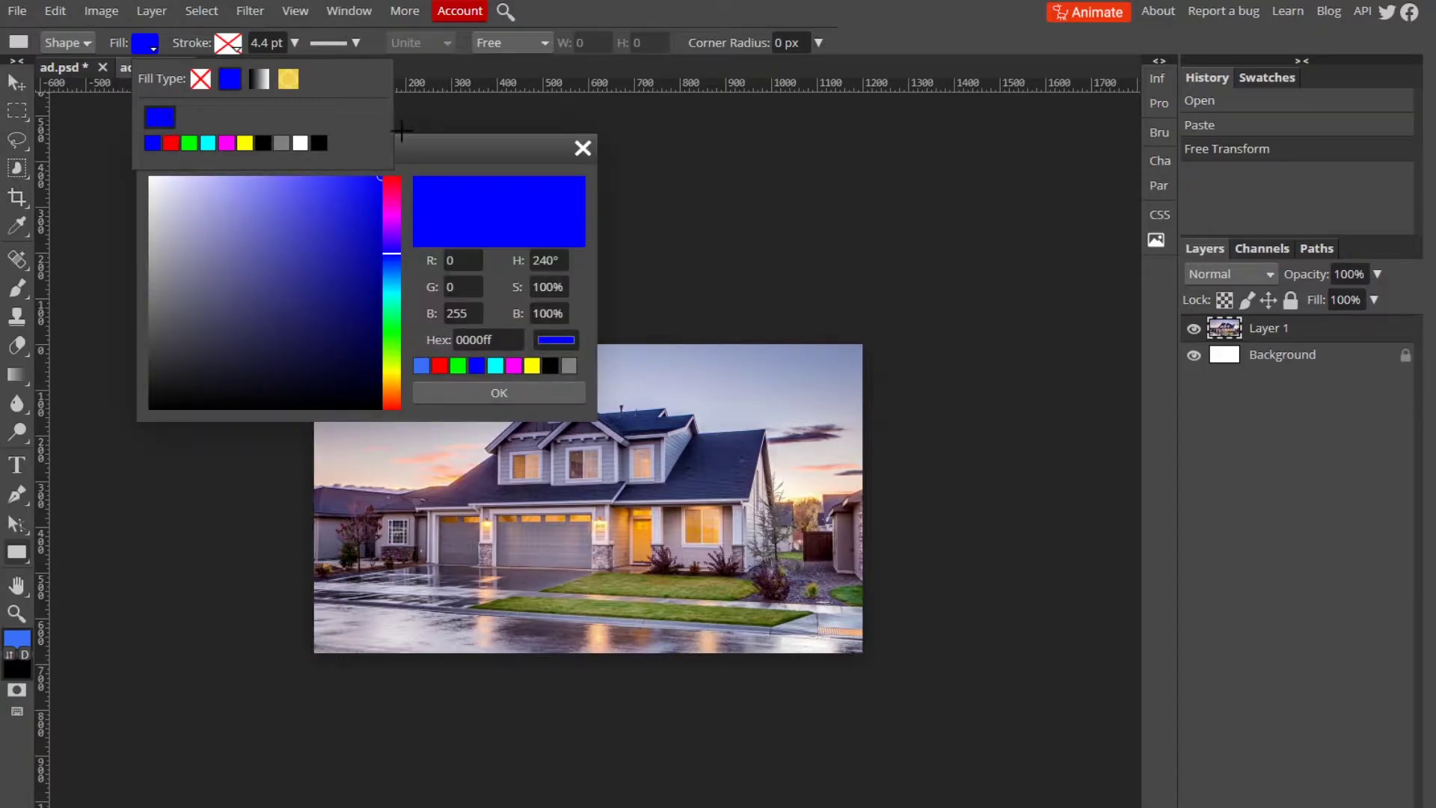
pyautogui.moveTo(436, 152); pyautogui.dragTo(868, 139)
pyautogui.moveTo(807, 252); pyautogui.dragTo(811, 258)
pyautogui.click(922, 381)
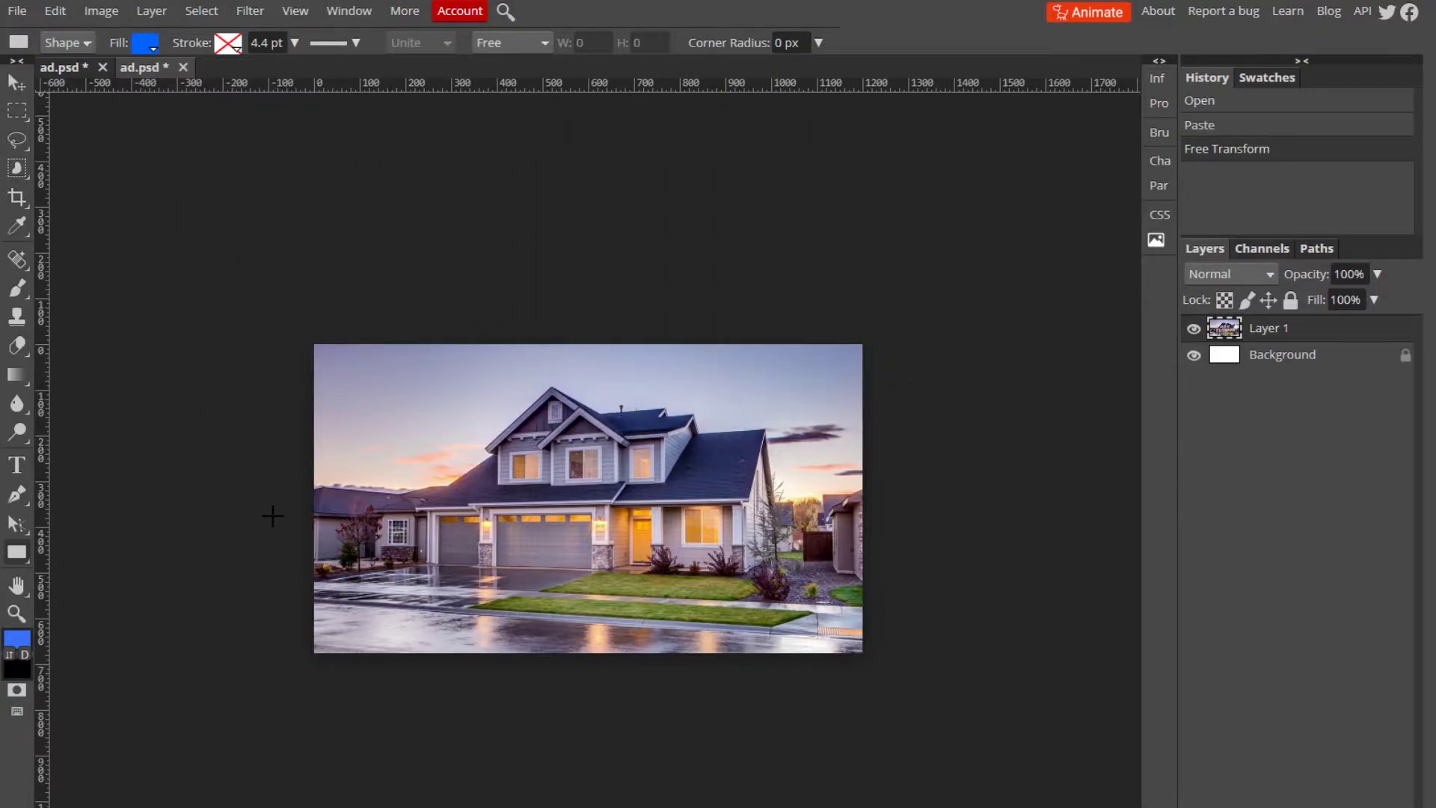
pyautogui.moveTo(295, 435); pyautogui.dragTo(511, 561)
pyautogui.press('v')
pyautogui.moveTo(418, 497); pyautogui.dragTo(496, 488)
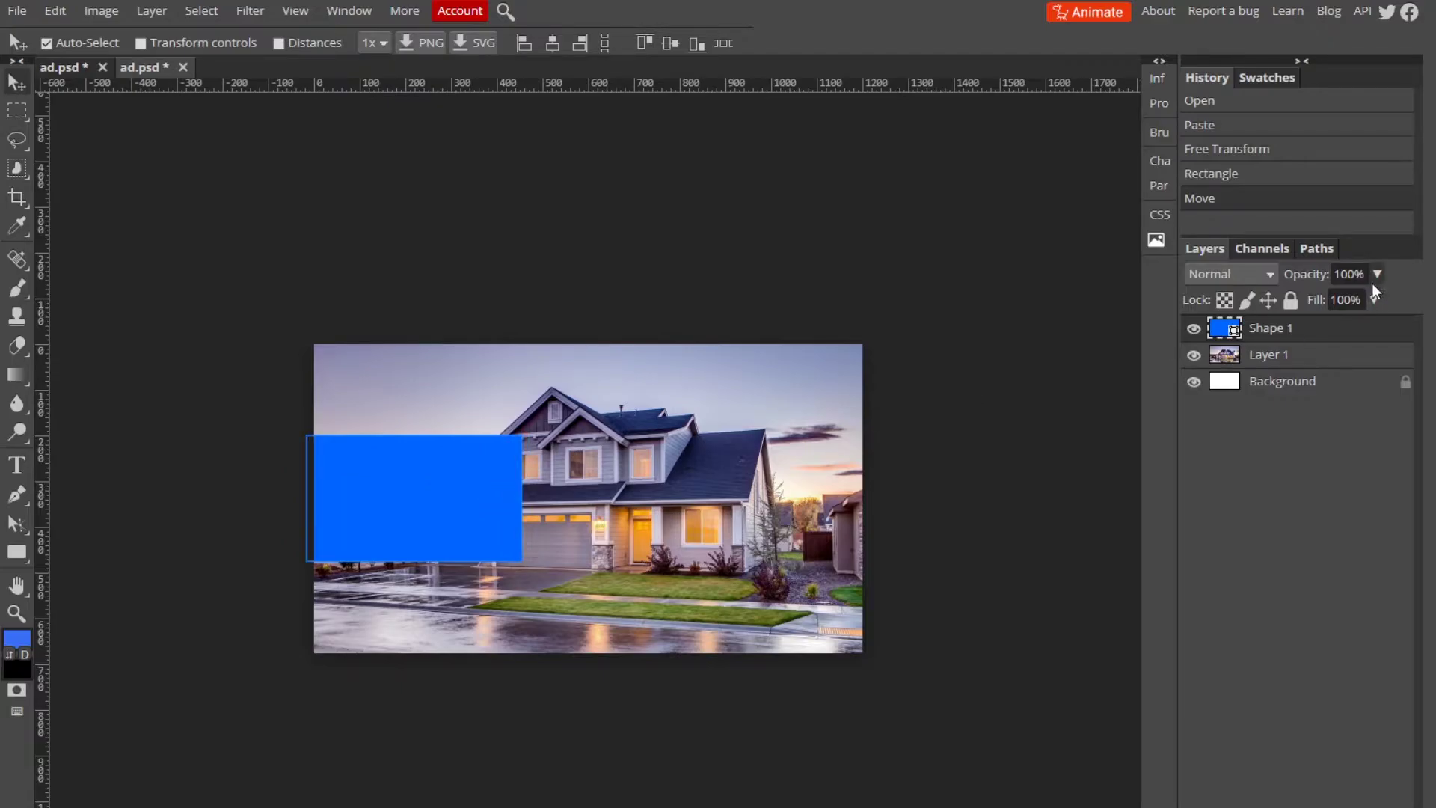
# Set the blue rectangle to Multiply blend mode at 95% opacity
pyautogui.doubleClick(1375, 330)
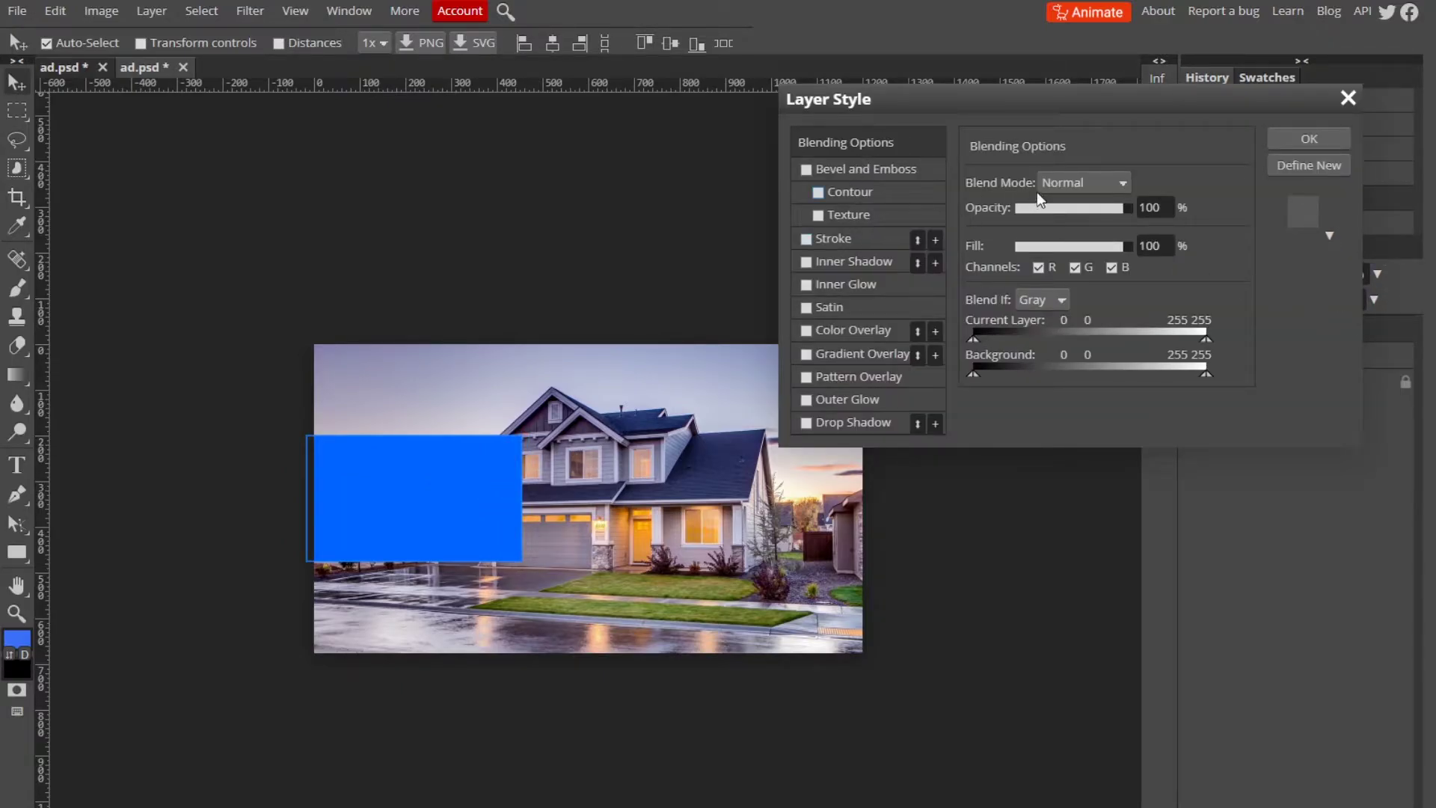
pyautogui.click(1074, 185)
pyautogui.click(1090, 267)
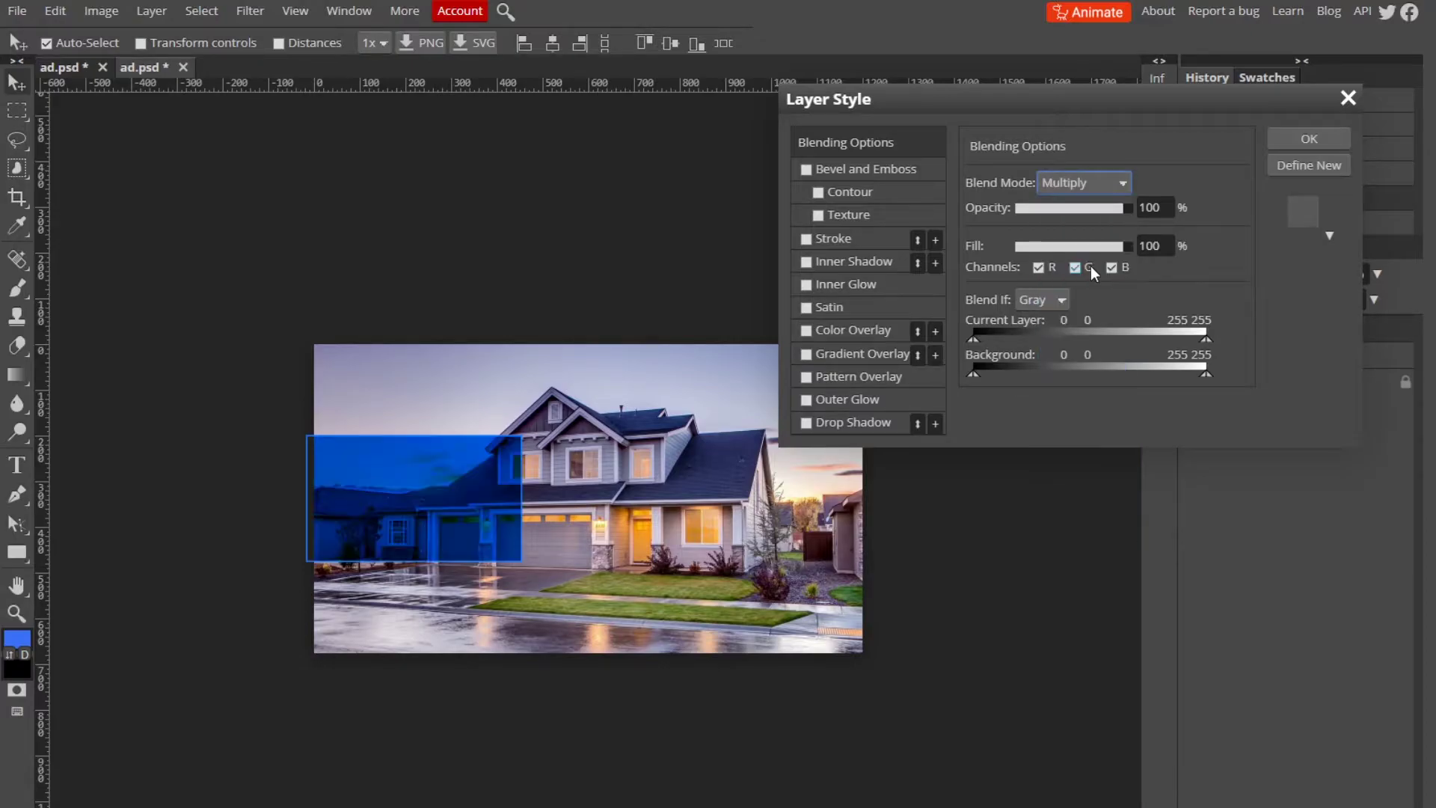
pyautogui.click(1308, 138)
pyautogui.click(1376, 274)
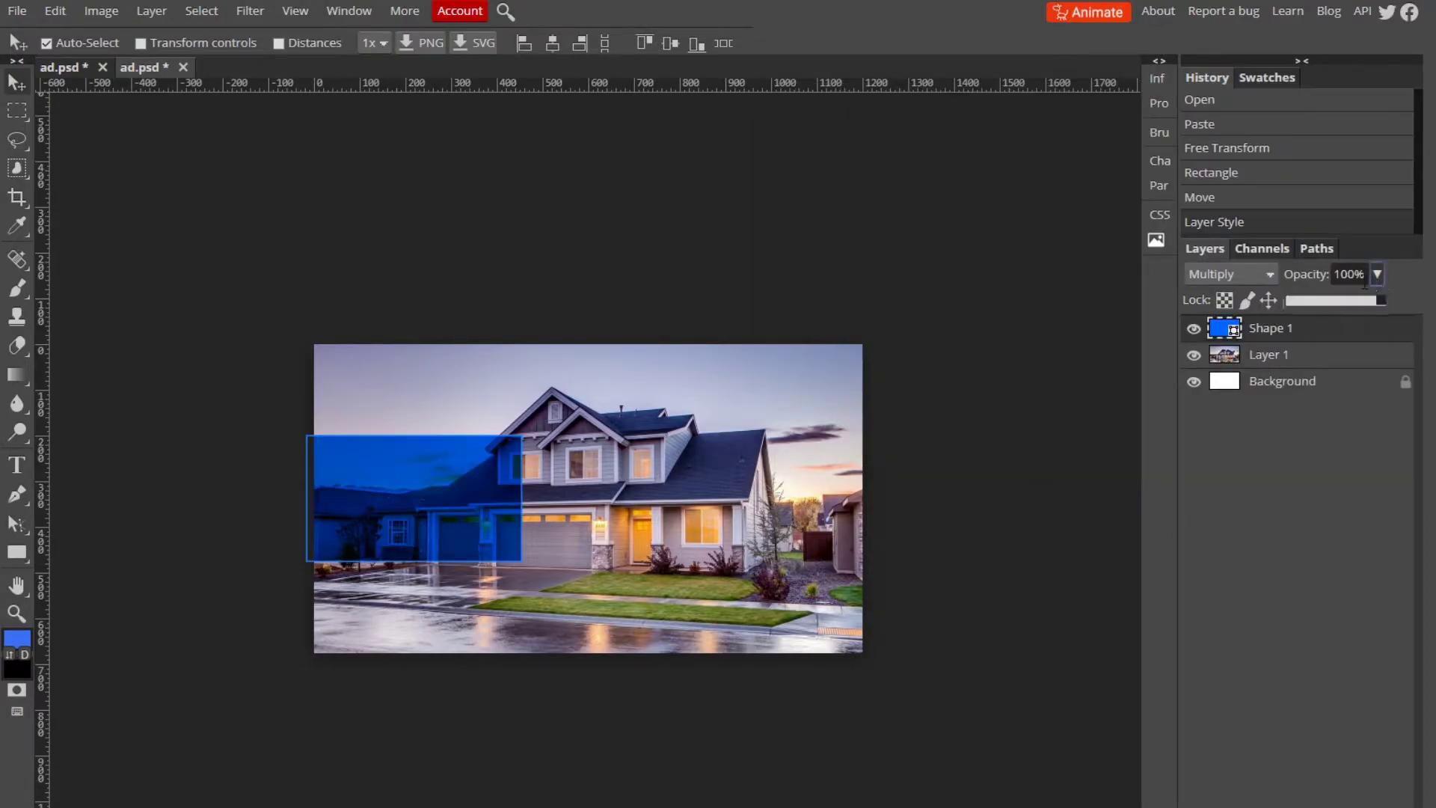
pyautogui.moveTo(1385, 301); pyautogui.dragTo(1350, 302)
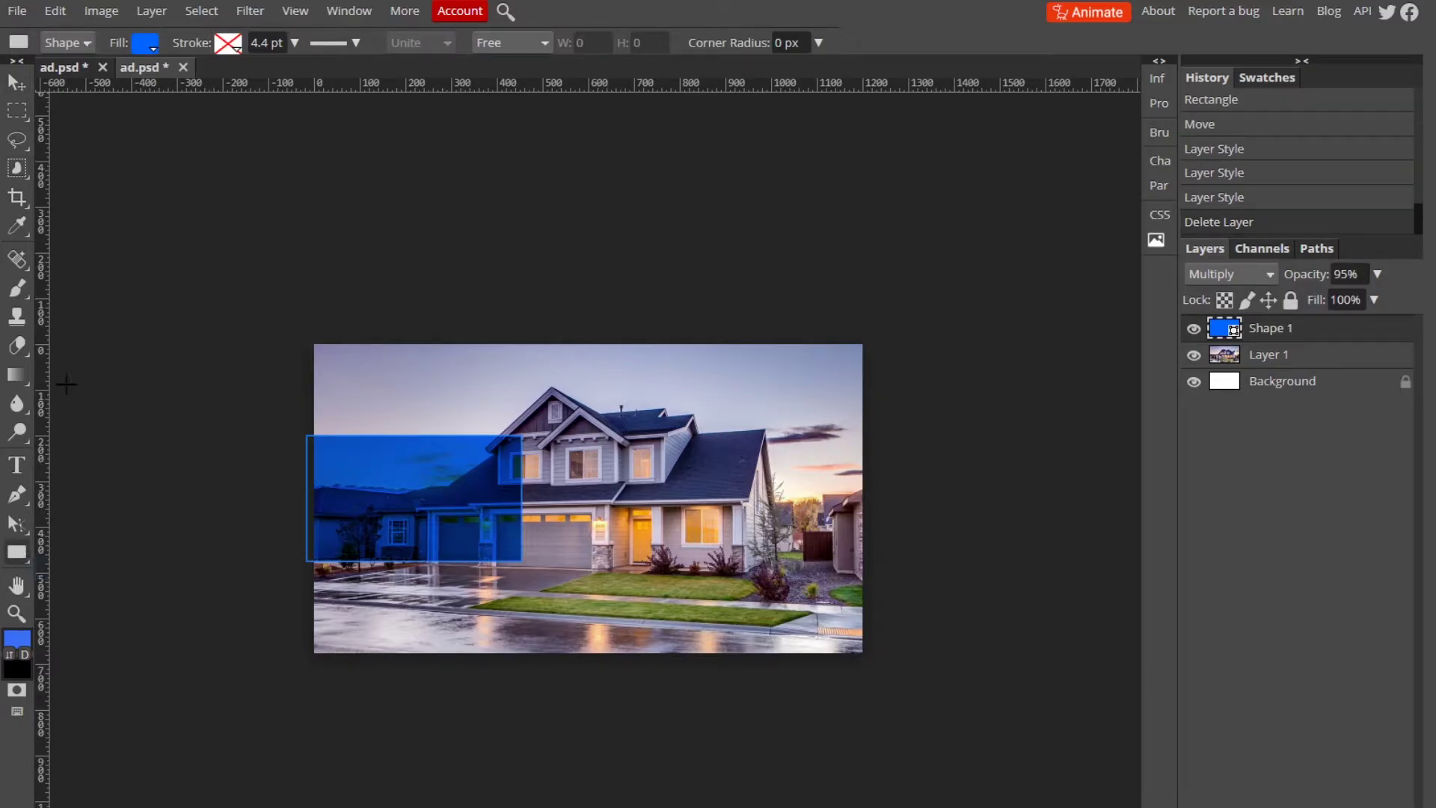
# Draw a grey rectangle across the photo's bottom strip, flush with the bottom edge
pyautogui.click(149, 45)
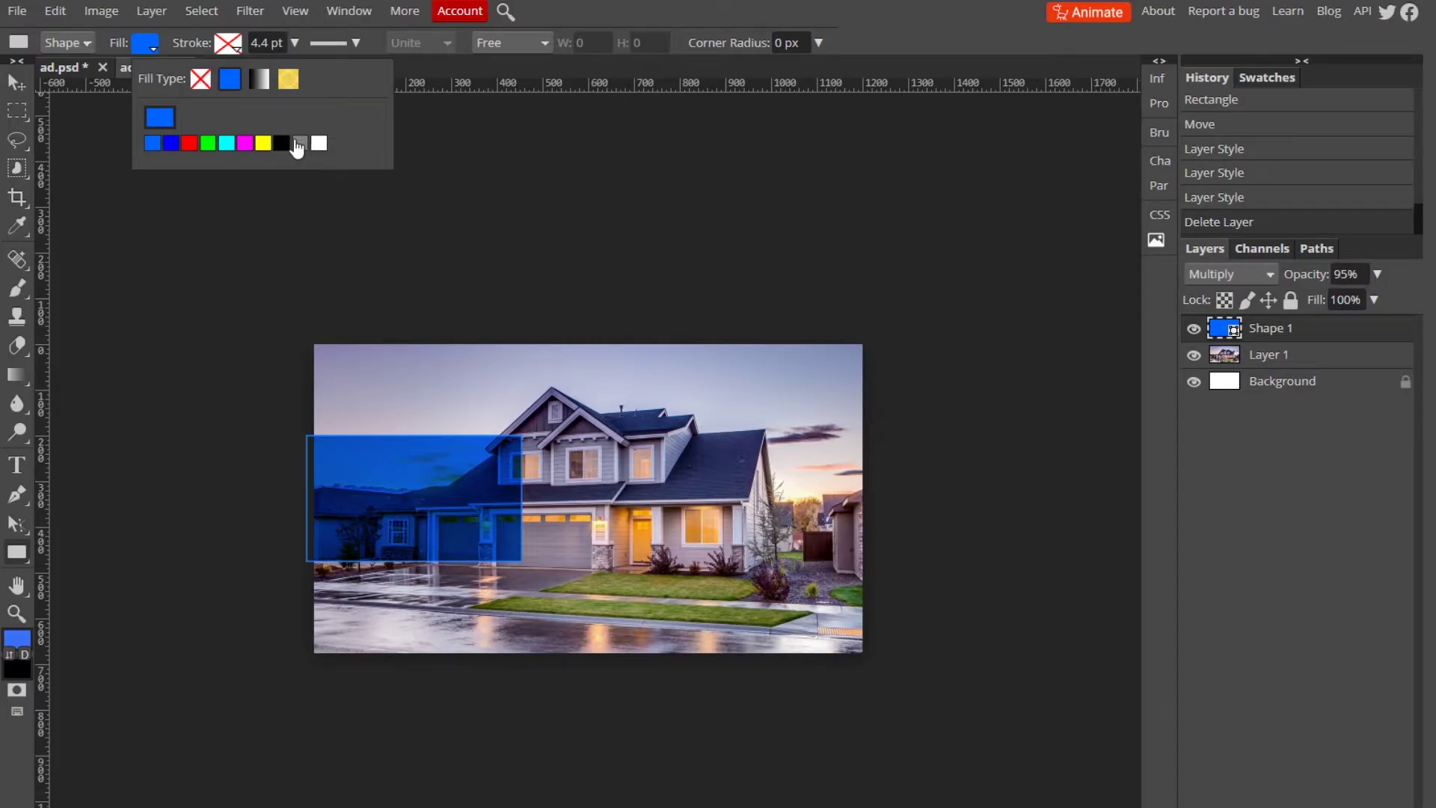
pyautogui.click(298, 143)
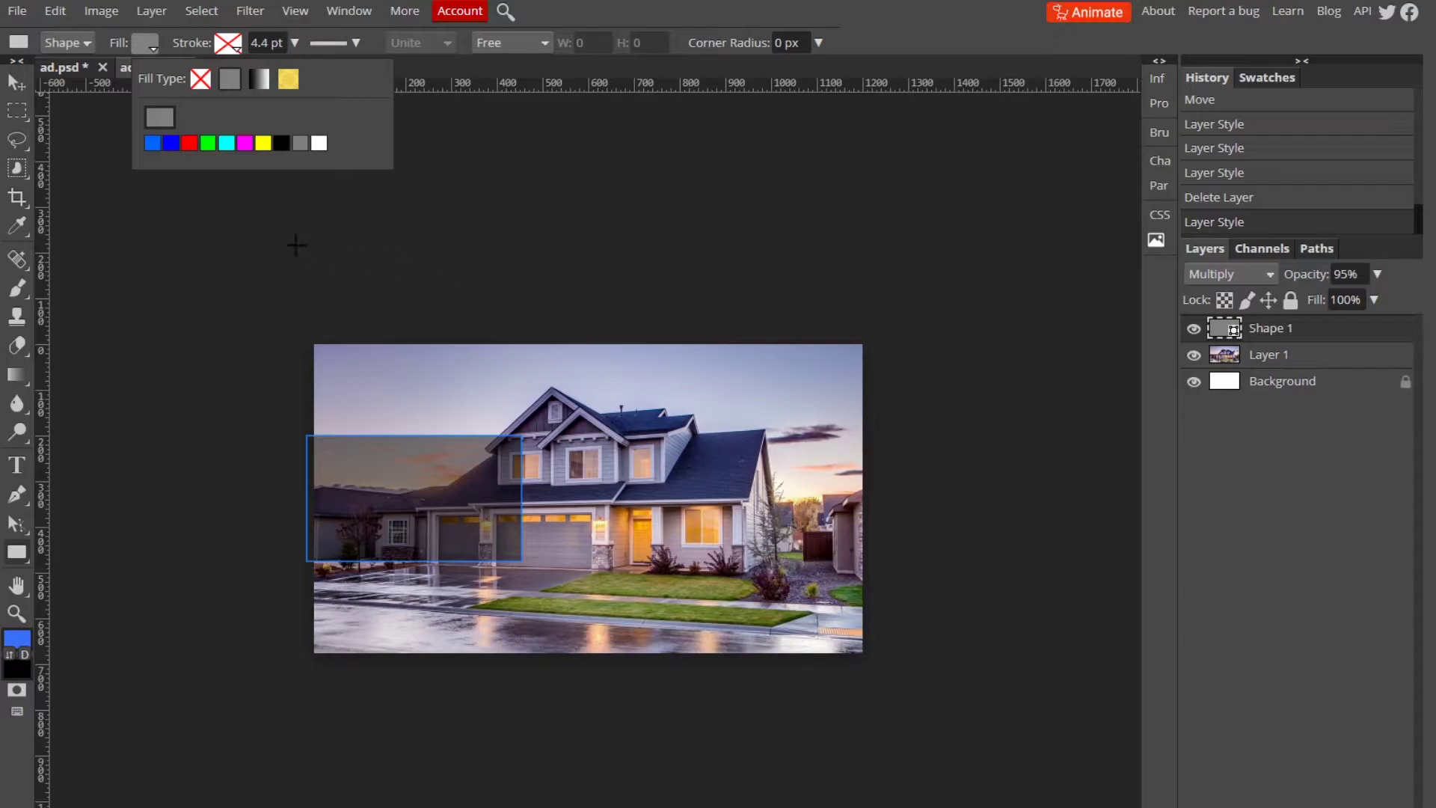
pyautogui.click(170, 145)
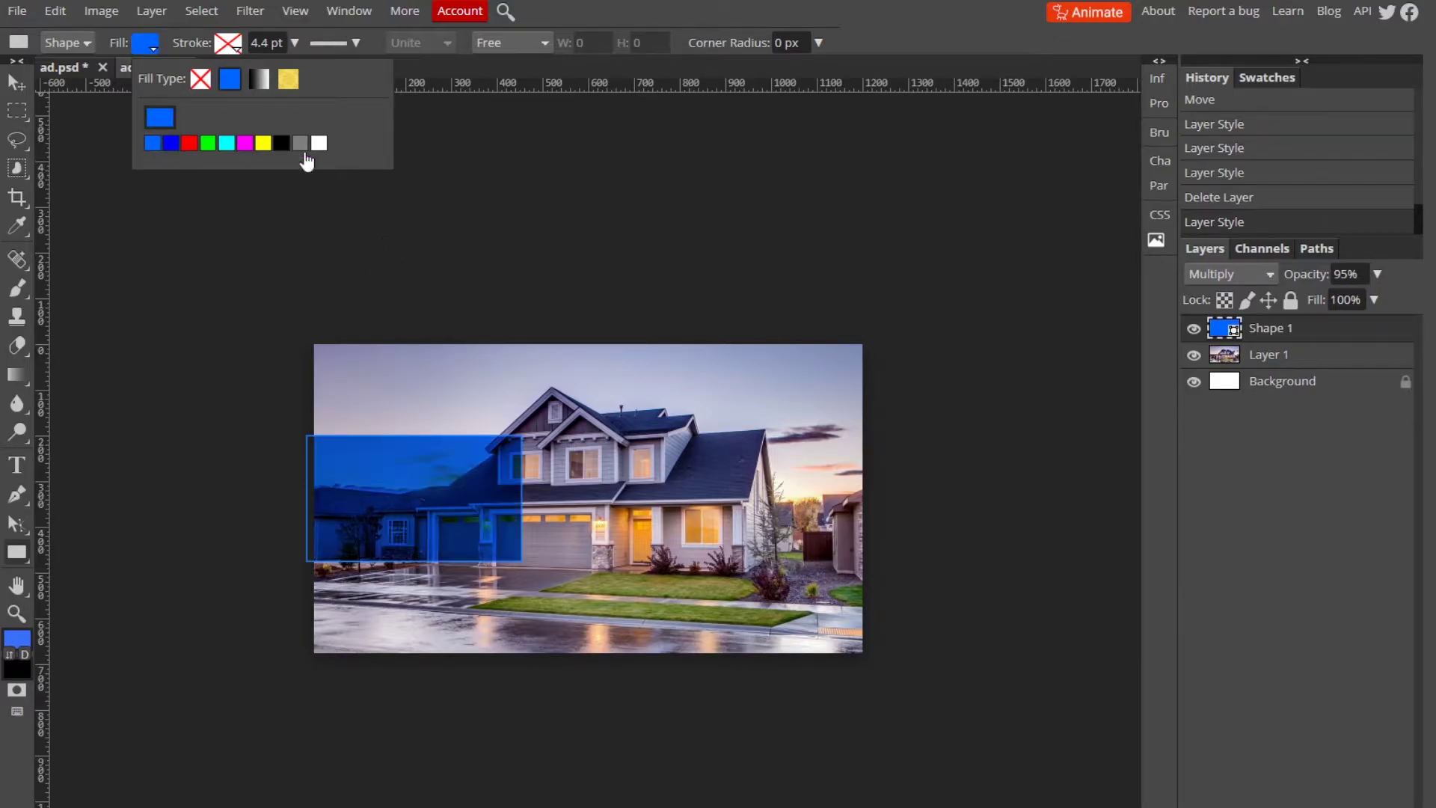
pyautogui.click(1271, 356)
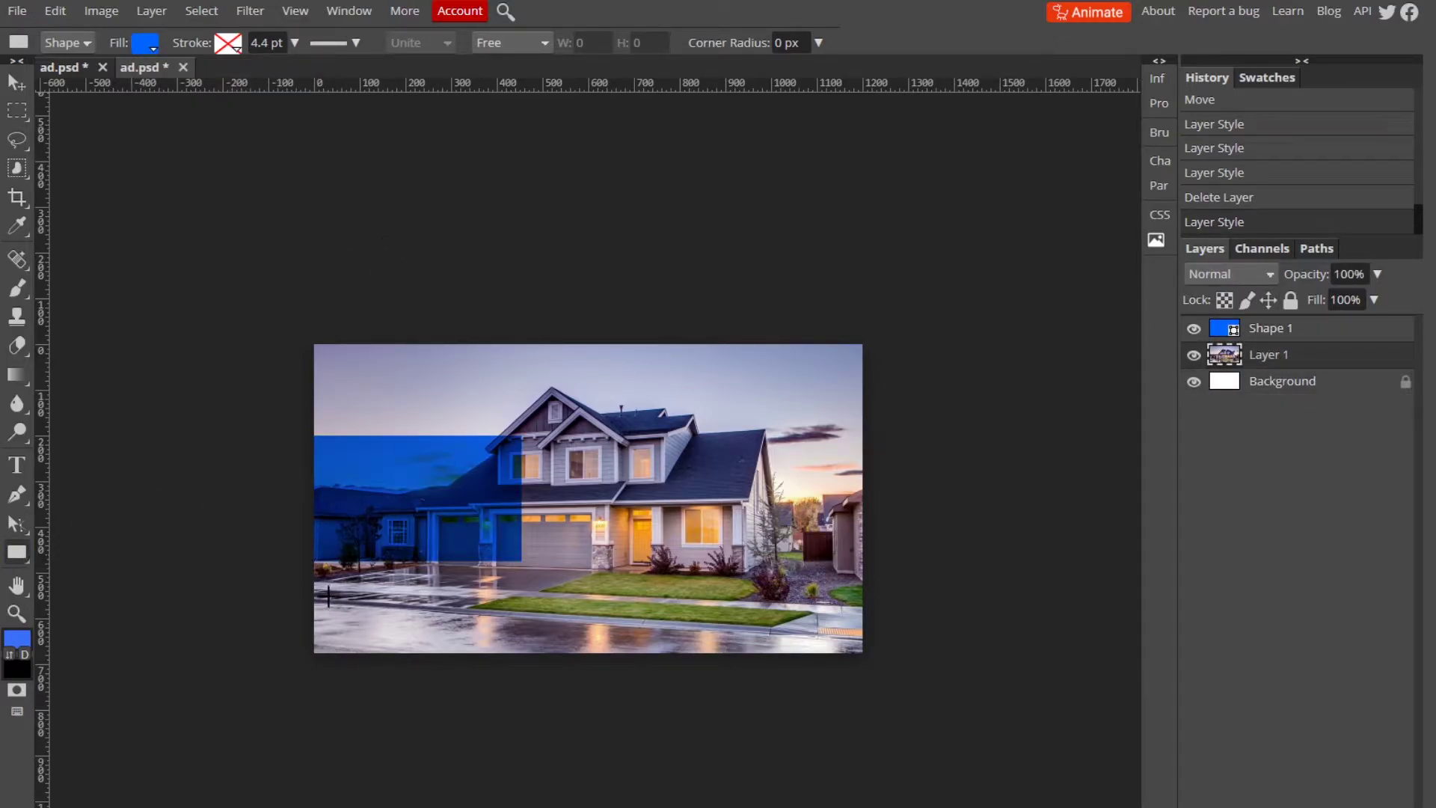
pyautogui.moveTo(307, 598); pyautogui.dragTo(869, 653)
pyautogui.click(149, 44)
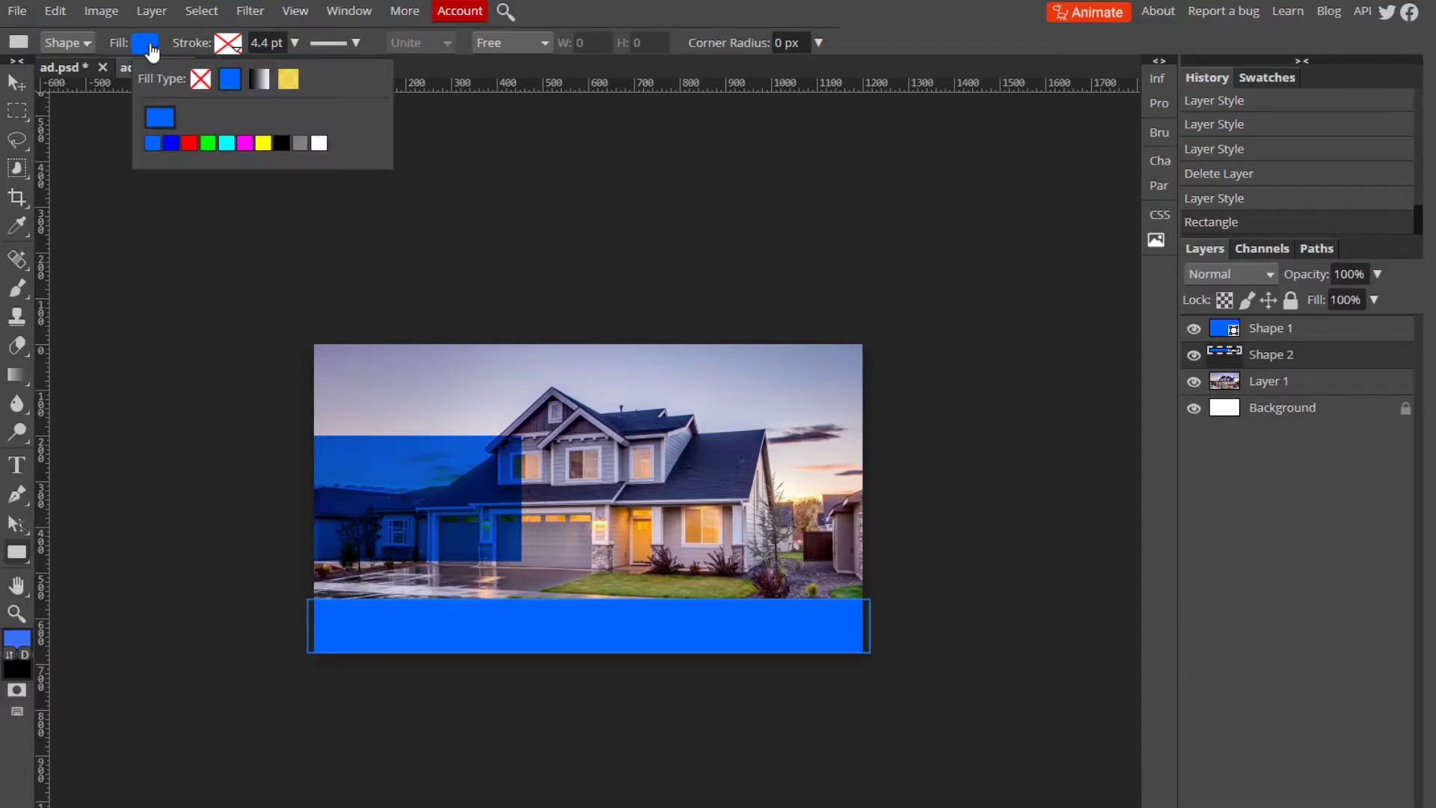
pyautogui.click(300, 142)
pyautogui.click(17, 82)
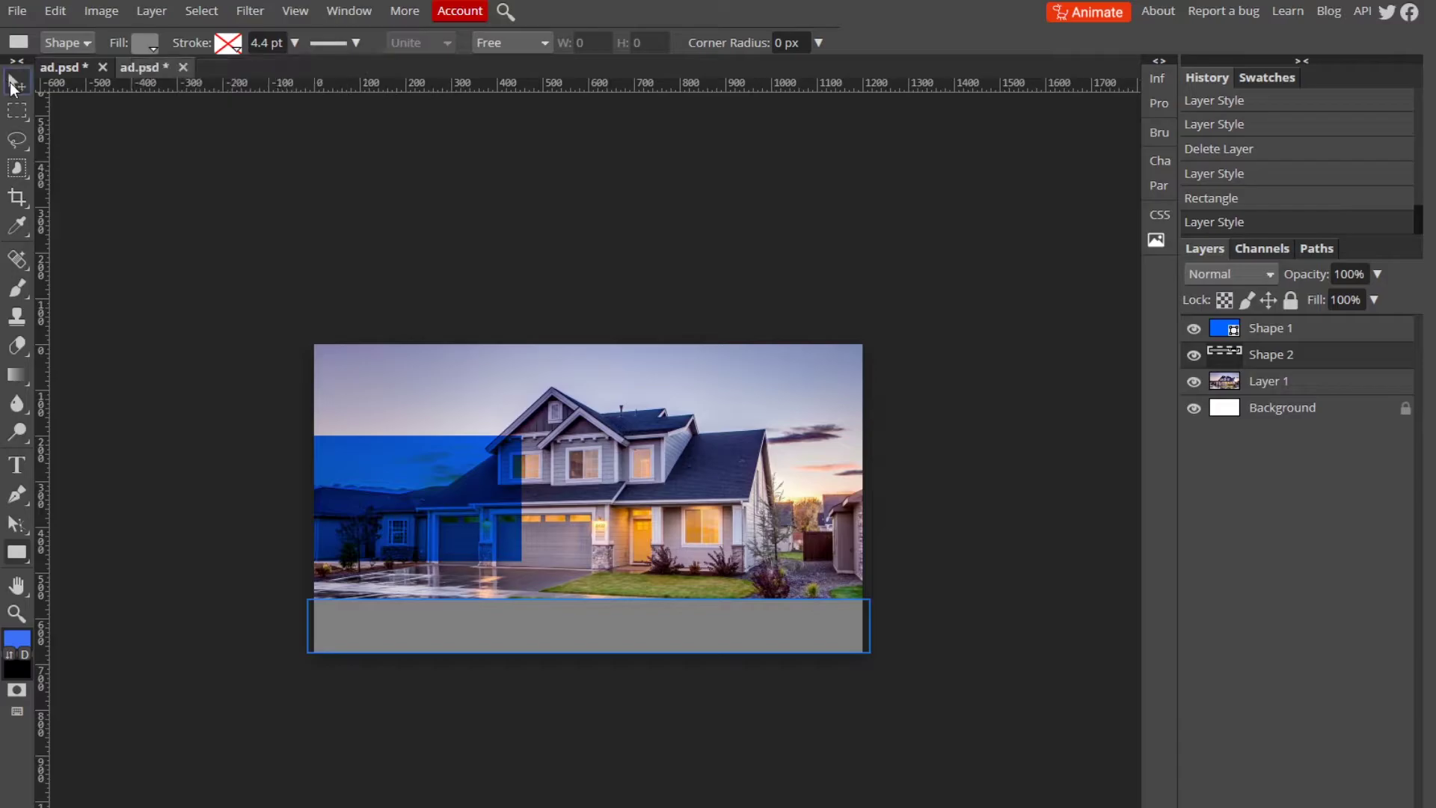
pyautogui.moveTo(630, 651); pyautogui.dragTo(629, 659)
# Lower the grey bottom bar's opacity to 67% and open its Layer Style
pyautogui.click(1377, 275)
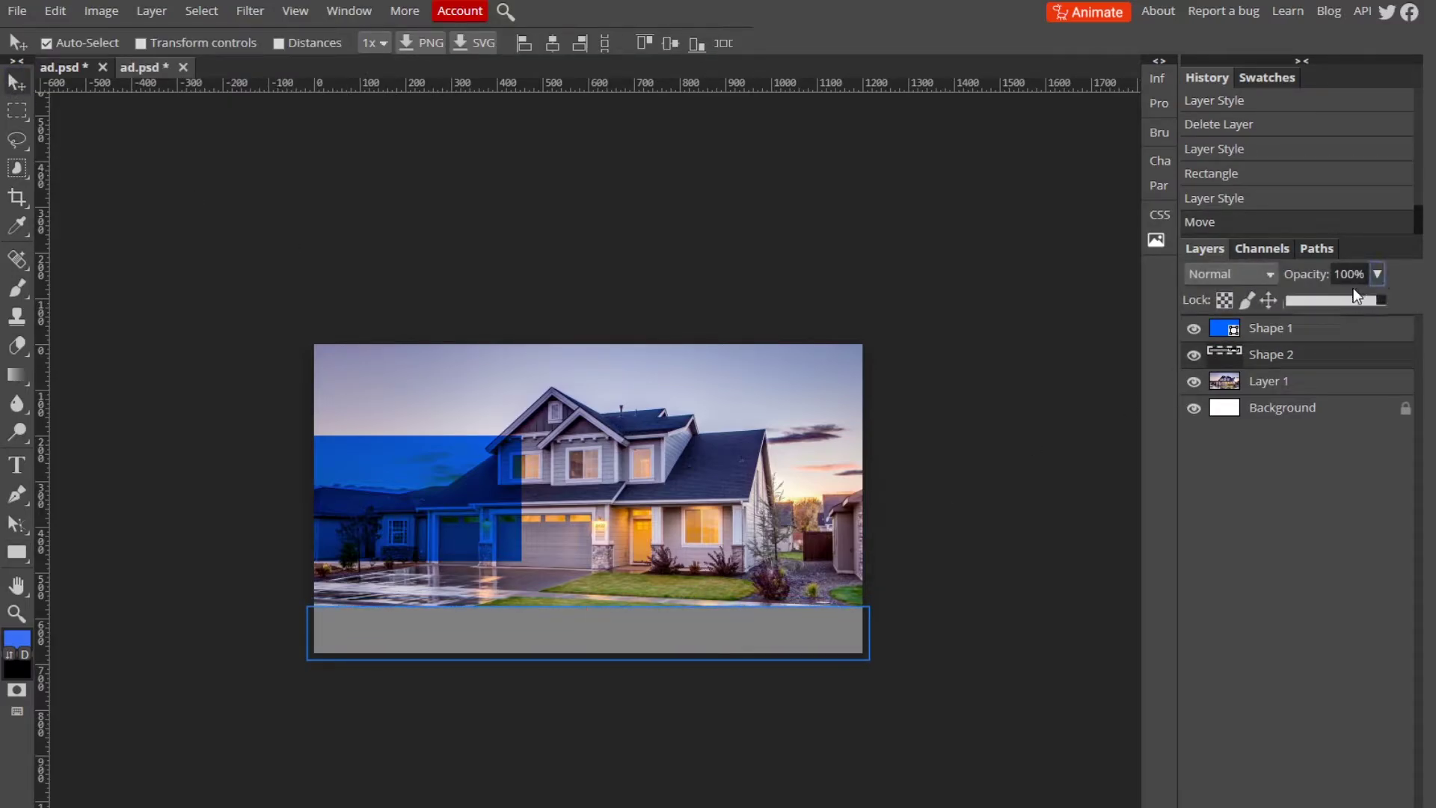
pyautogui.click(1351, 299)
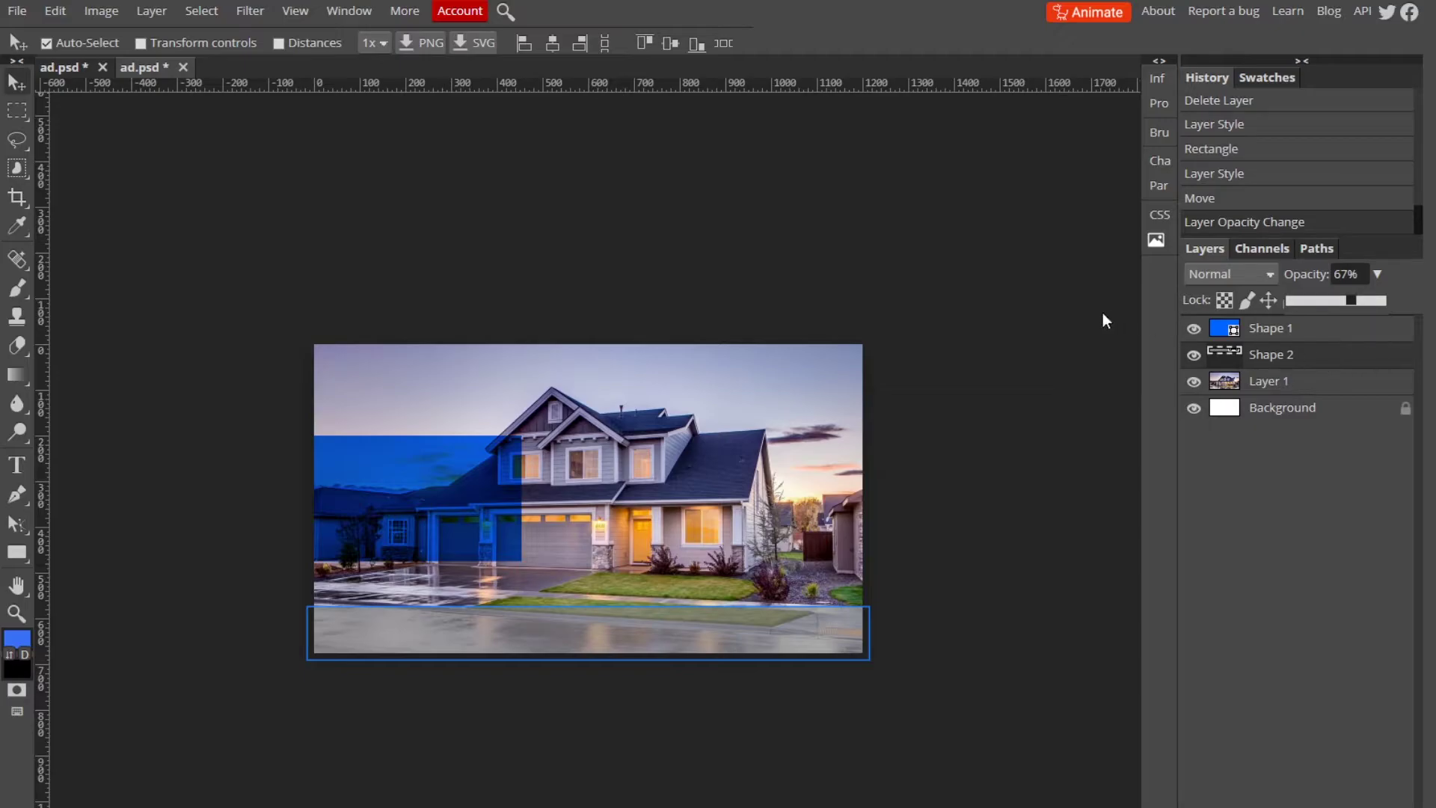
pyautogui.click(1043, 331)
pyautogui.doubleClick(1379, 363)
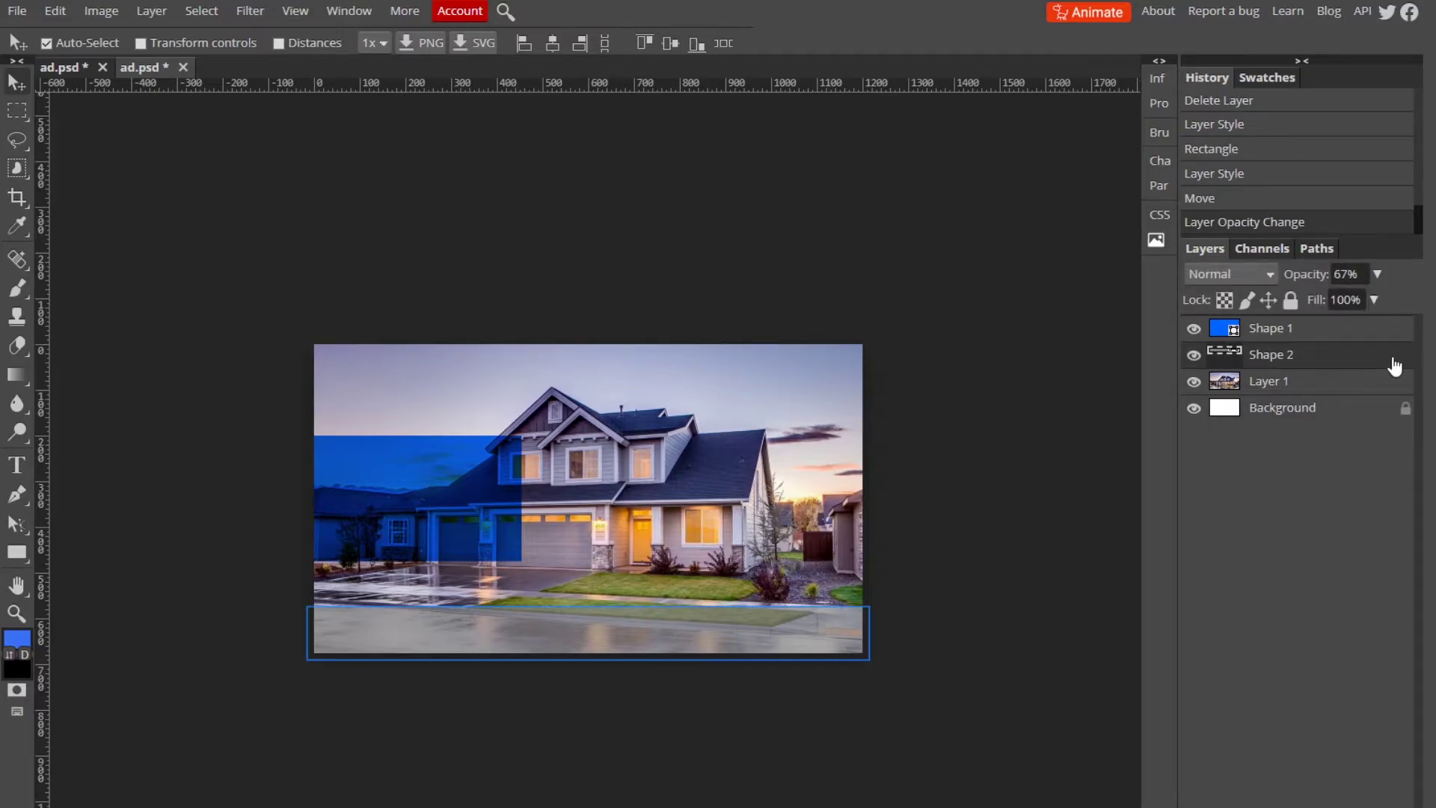
# Give the bottom bar a black (000000) Color Overlay at 100% in Multiply mode
pyautogui.click(816, 333)
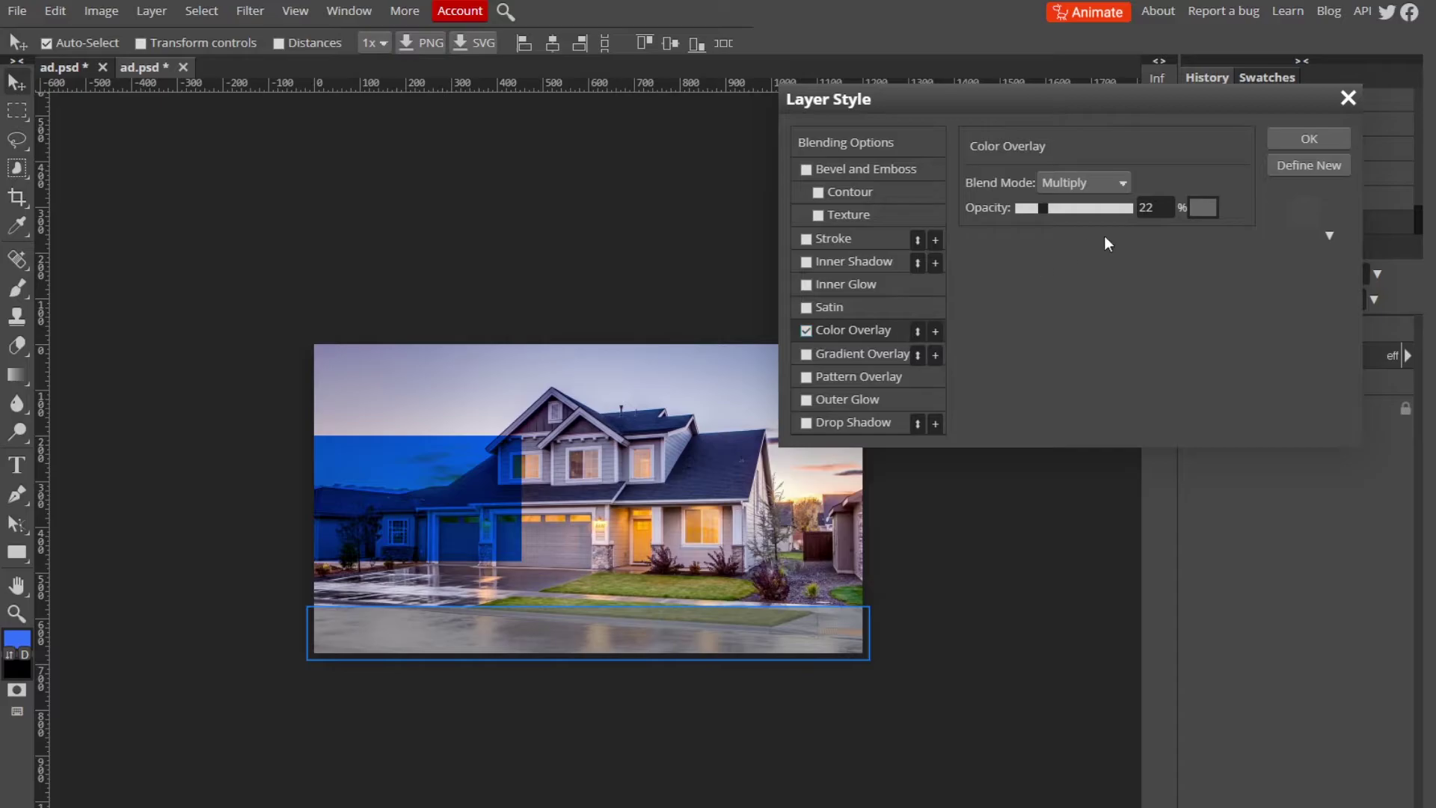
pyautogui.moveTo(1042, 208); pyautogui.dragTo(1175, 199)
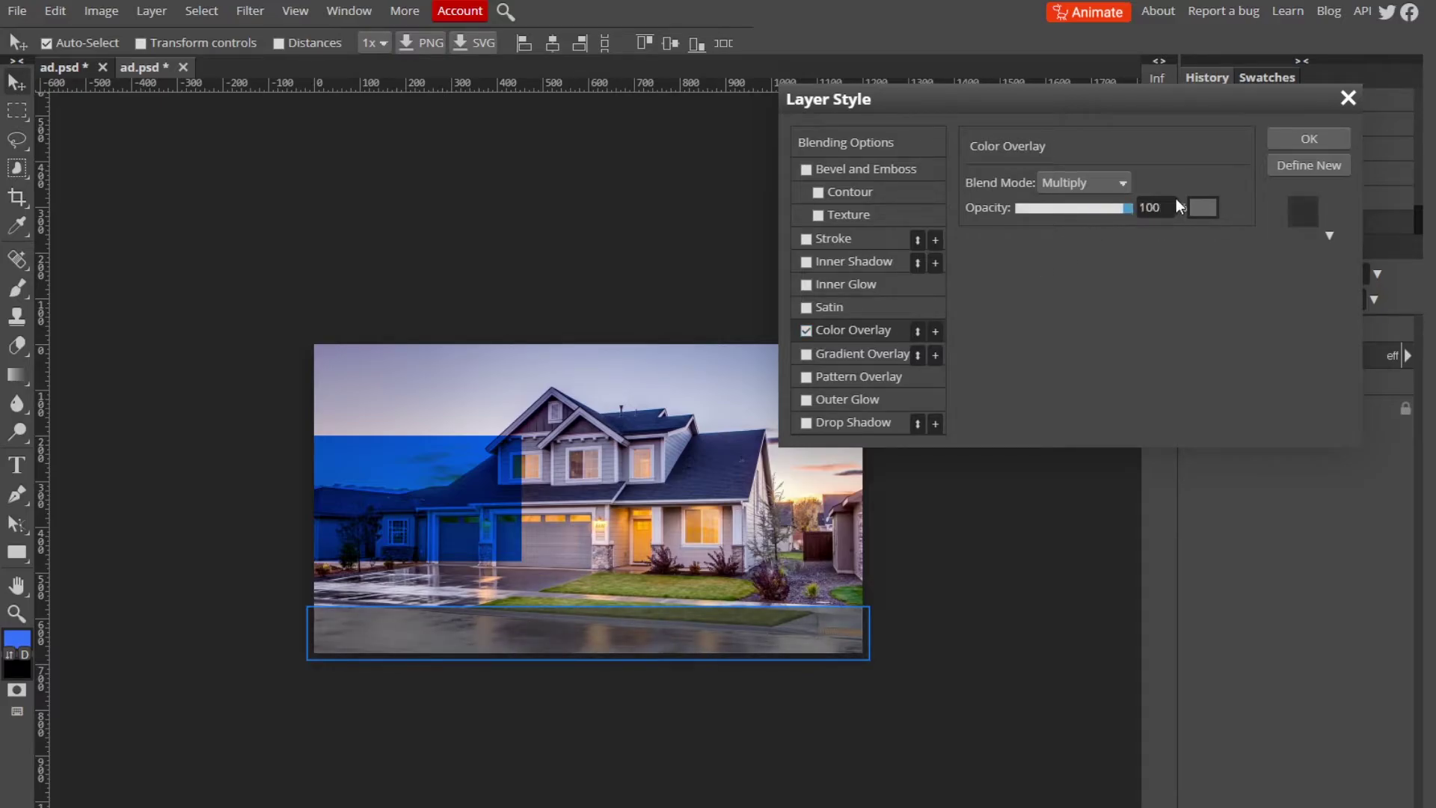
pyautogui.click(1202, 208)
pyautogui.click(602, 395)
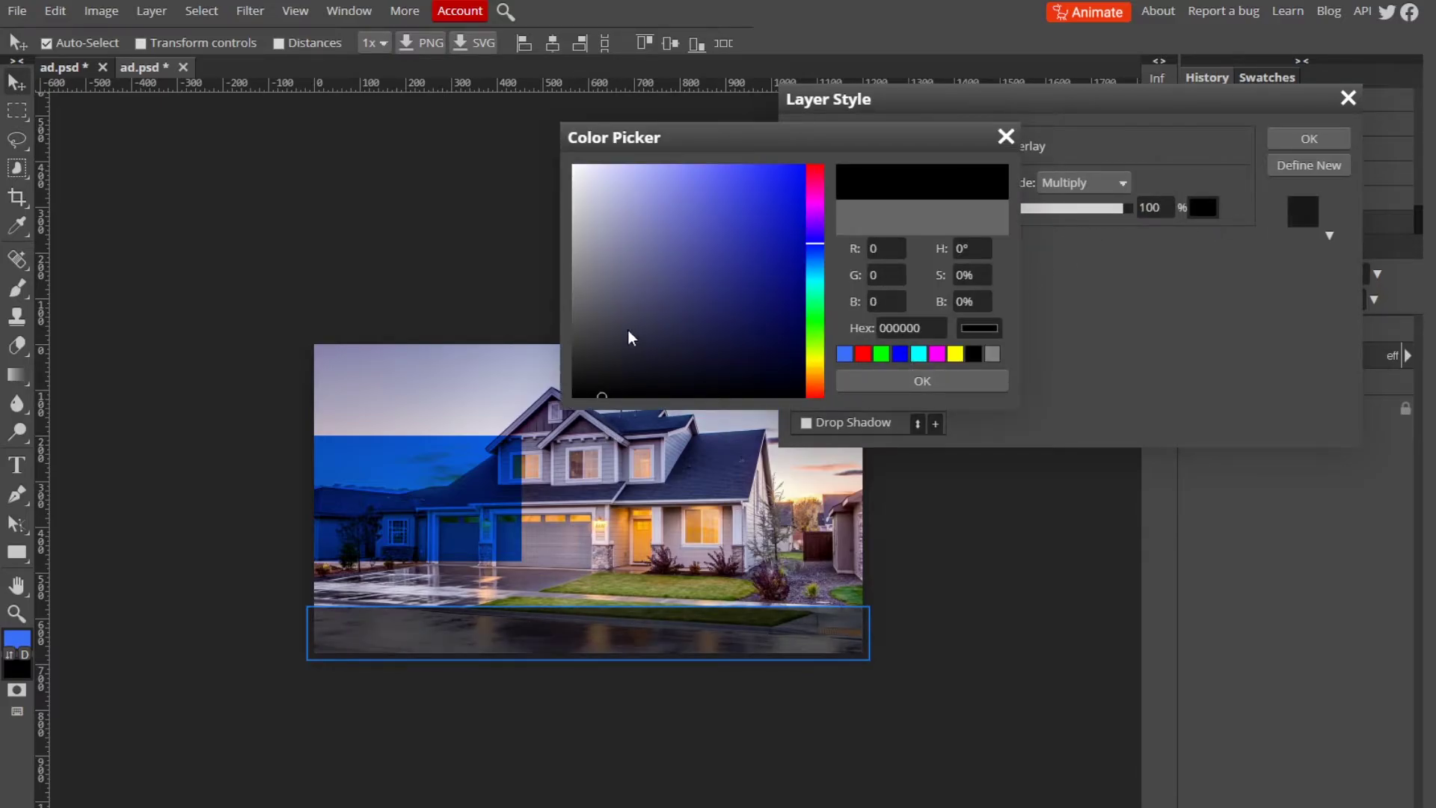
pyautogui.click(942, 380)
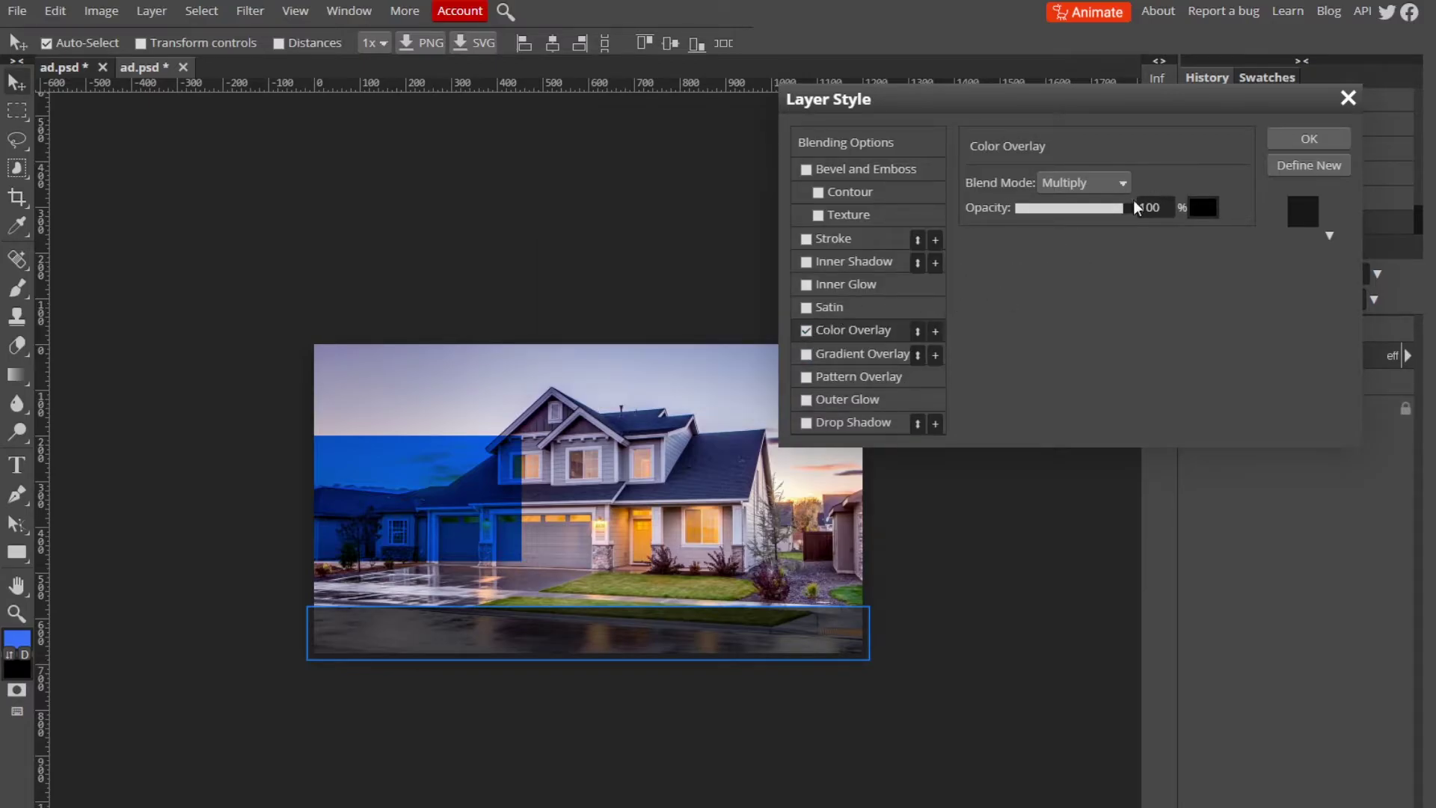
pyautogui.click(1065, 184)
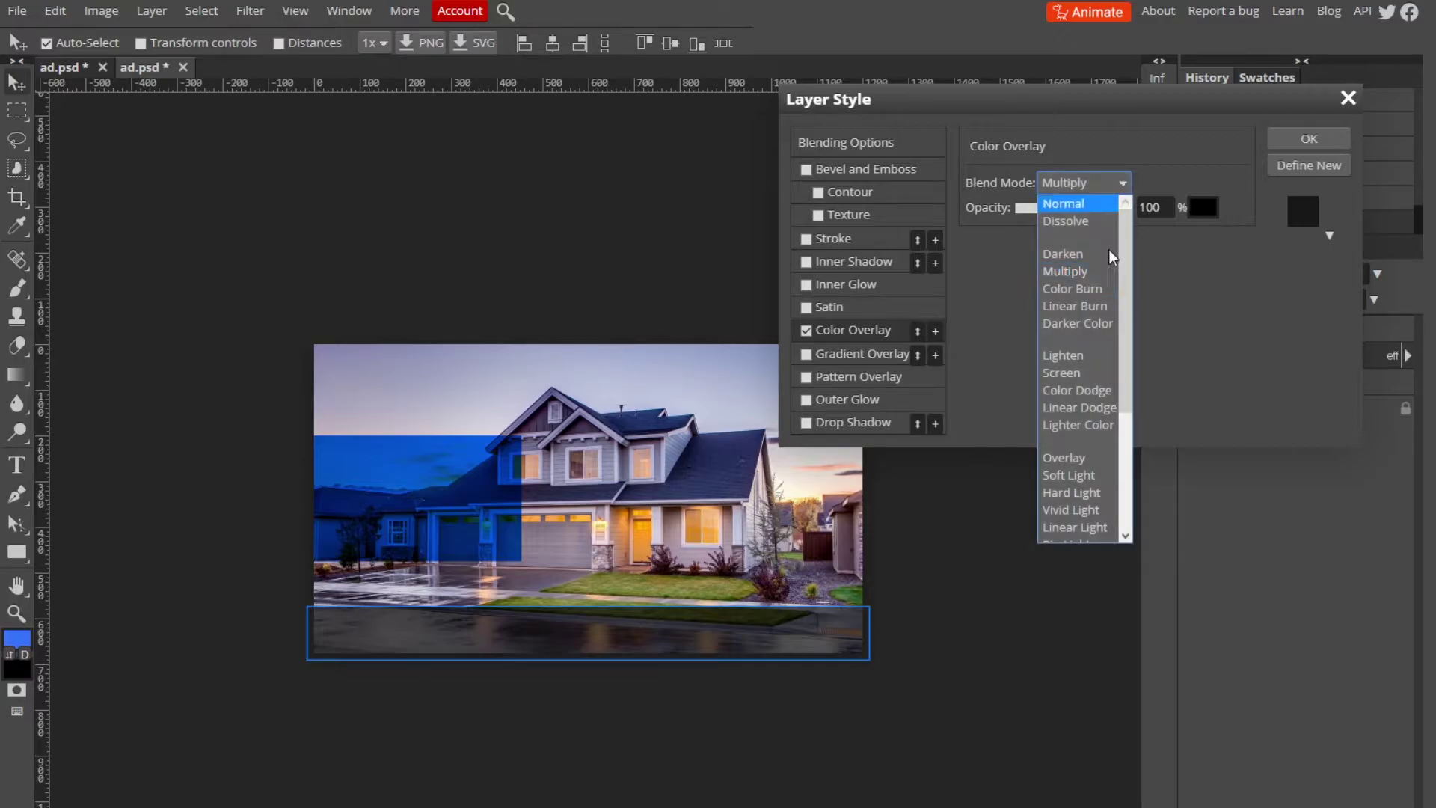
pyautogui.click(868, 142)
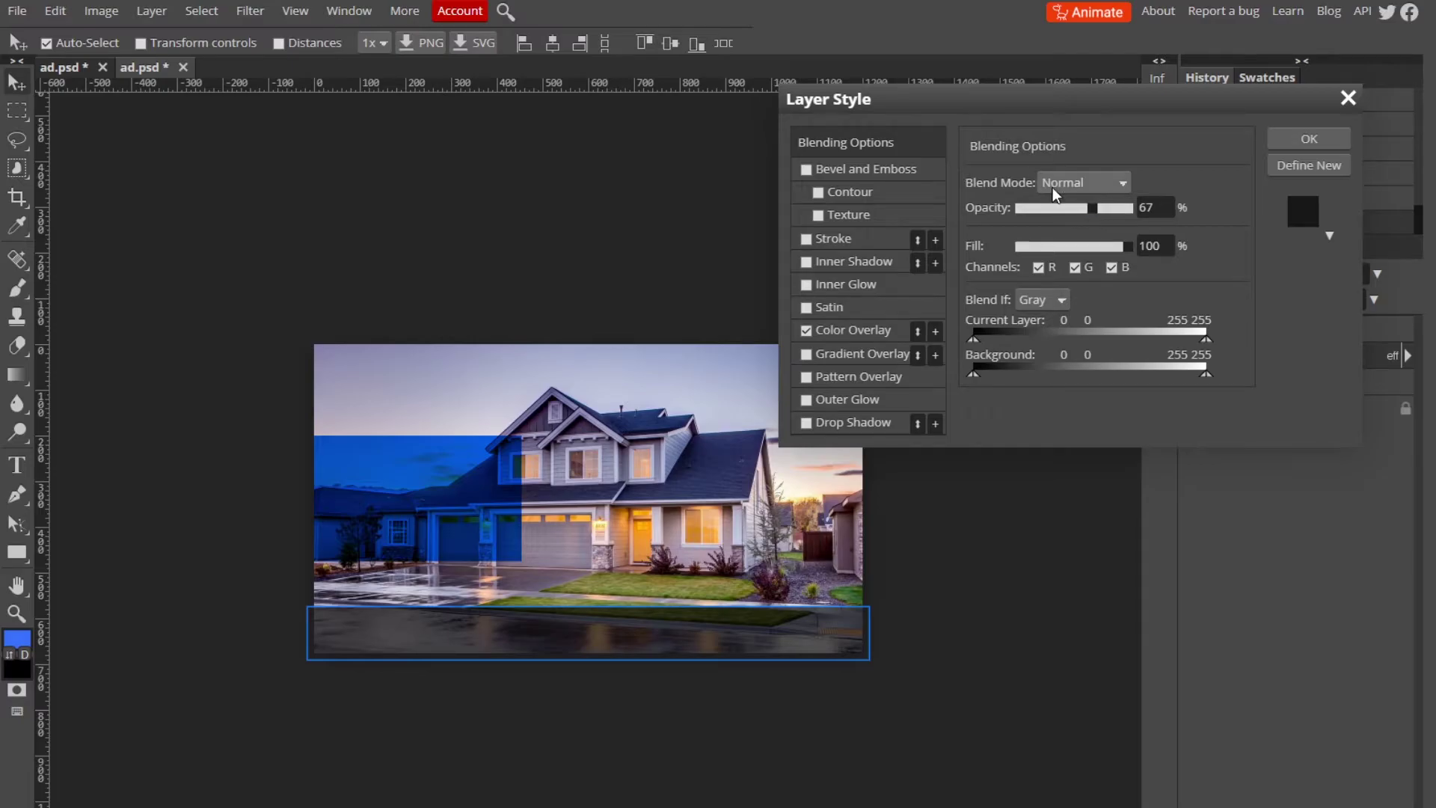
pyautogui.click(1283, 143)
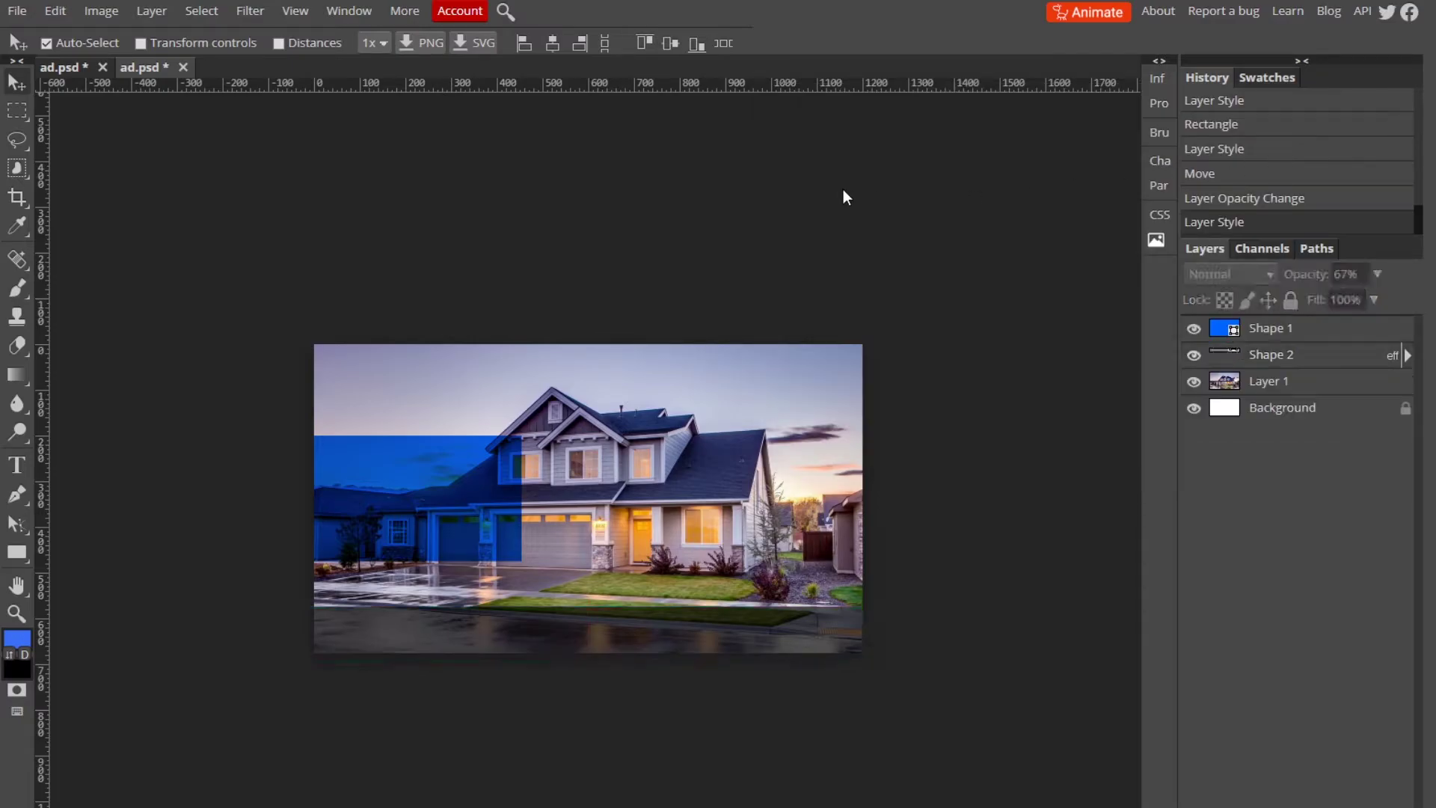
pyautogui.click(18, 471)
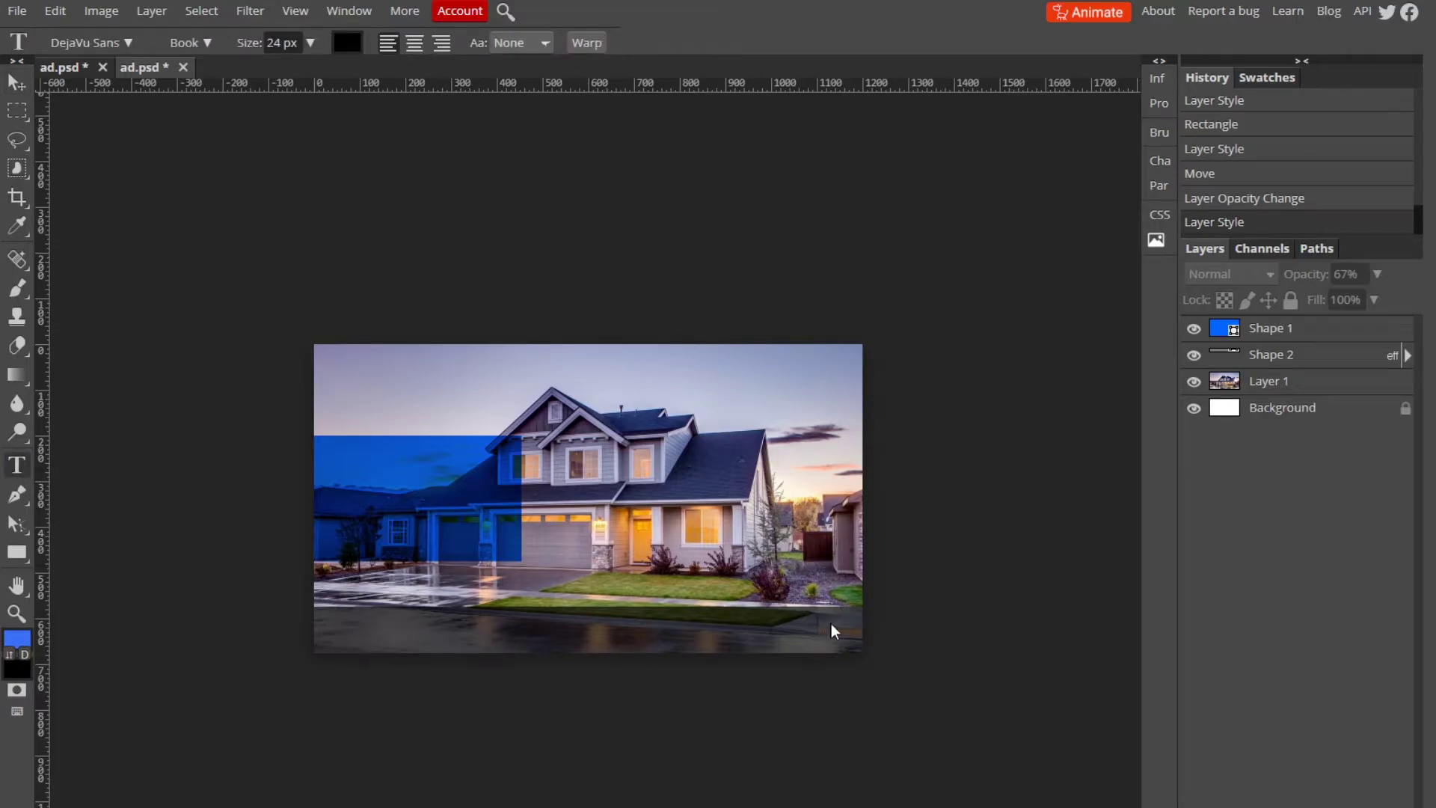
pyautogui.click(384, 634)
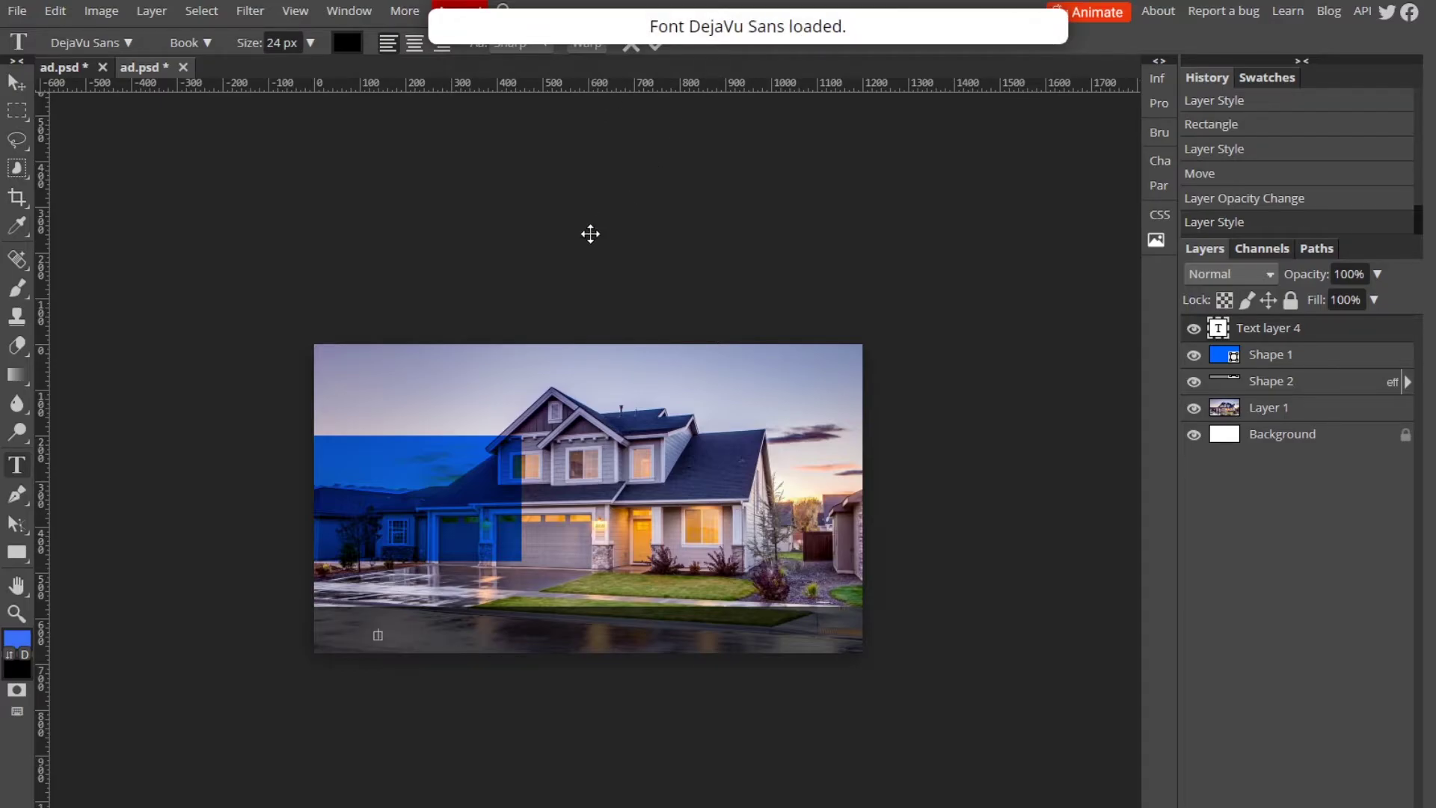
pyautogui.write('www')
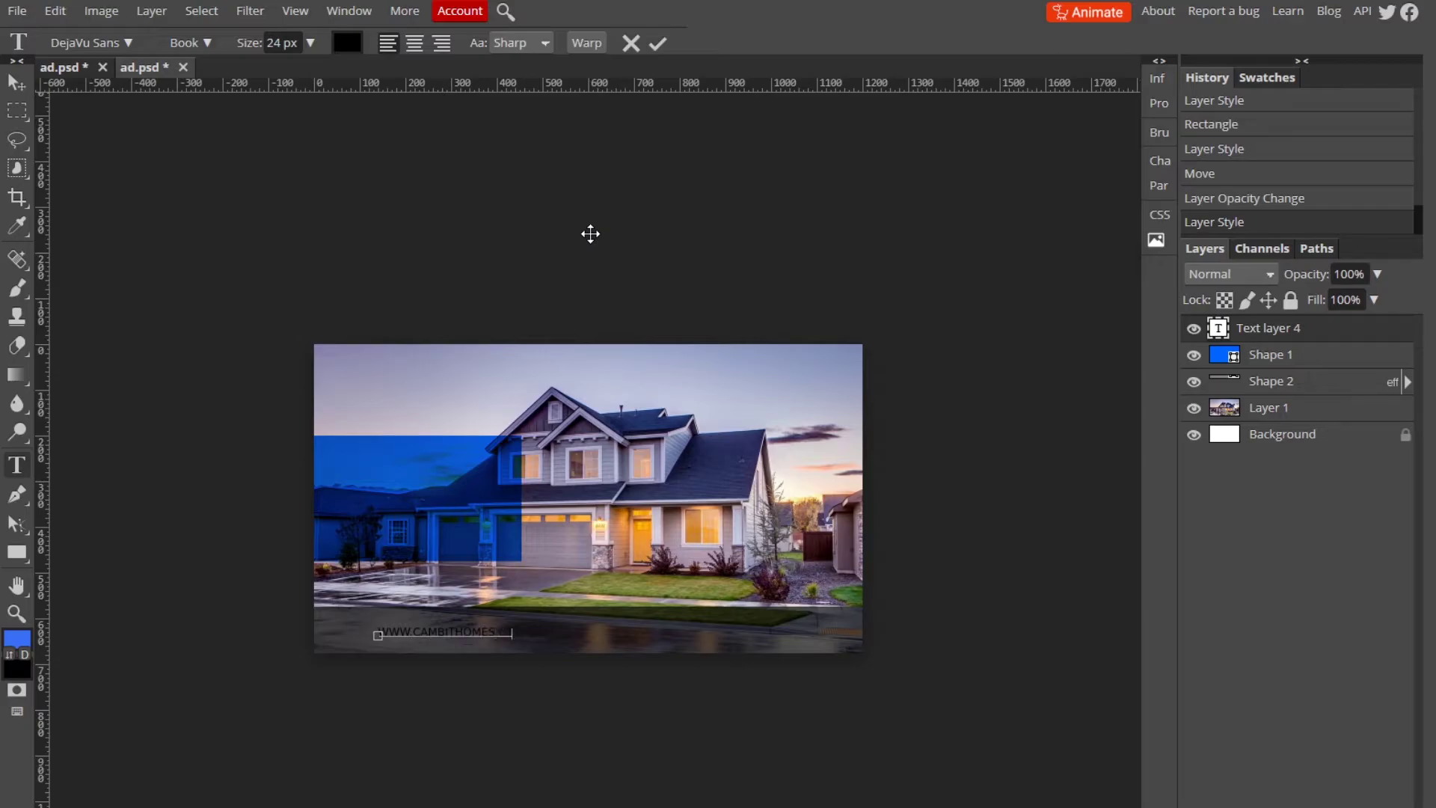
pyautogui.hotkey('ctrl', 'a')
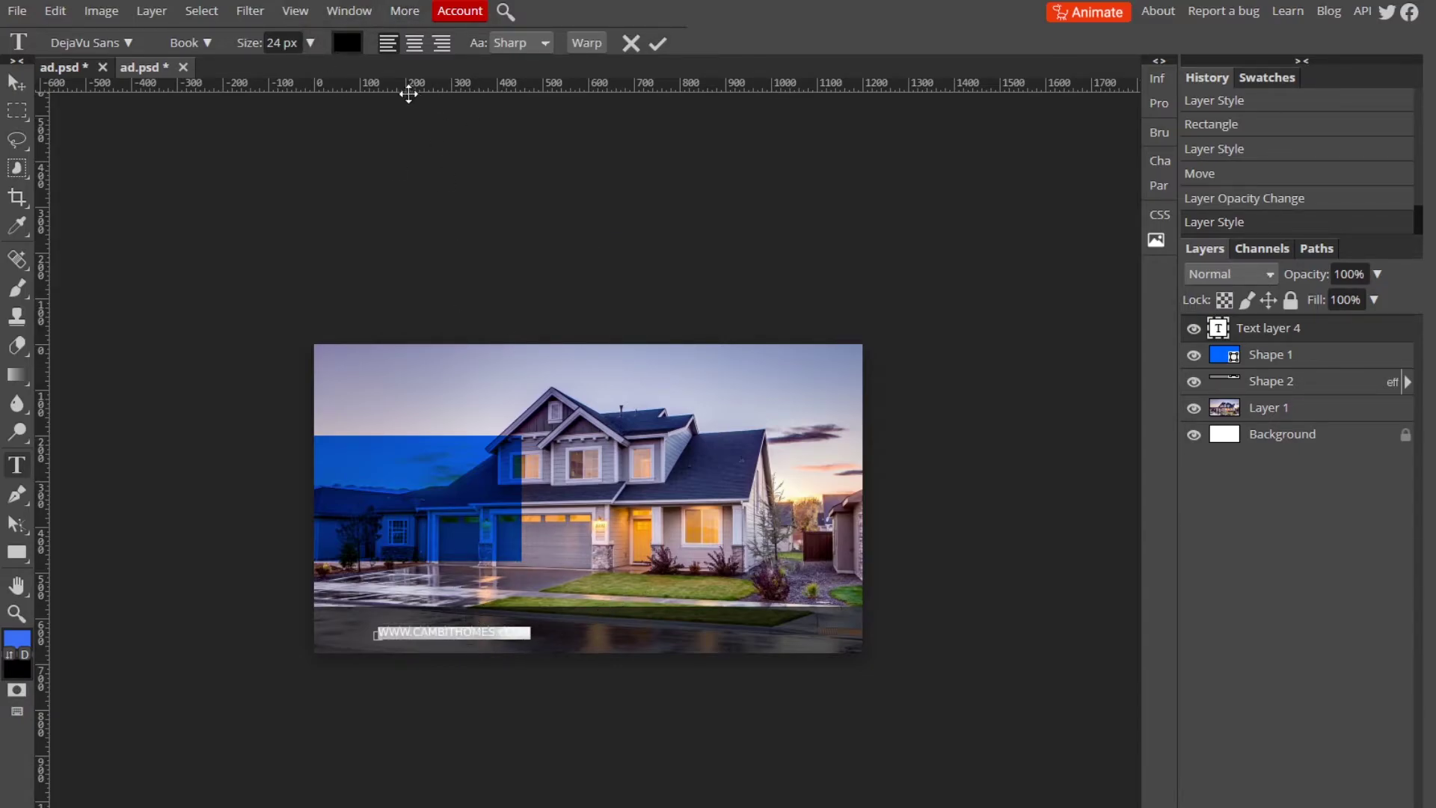
pyautogui.click(310, 42)
pyautogui.moveTo(293, 68); pyautogui.dragTo(302, 69)
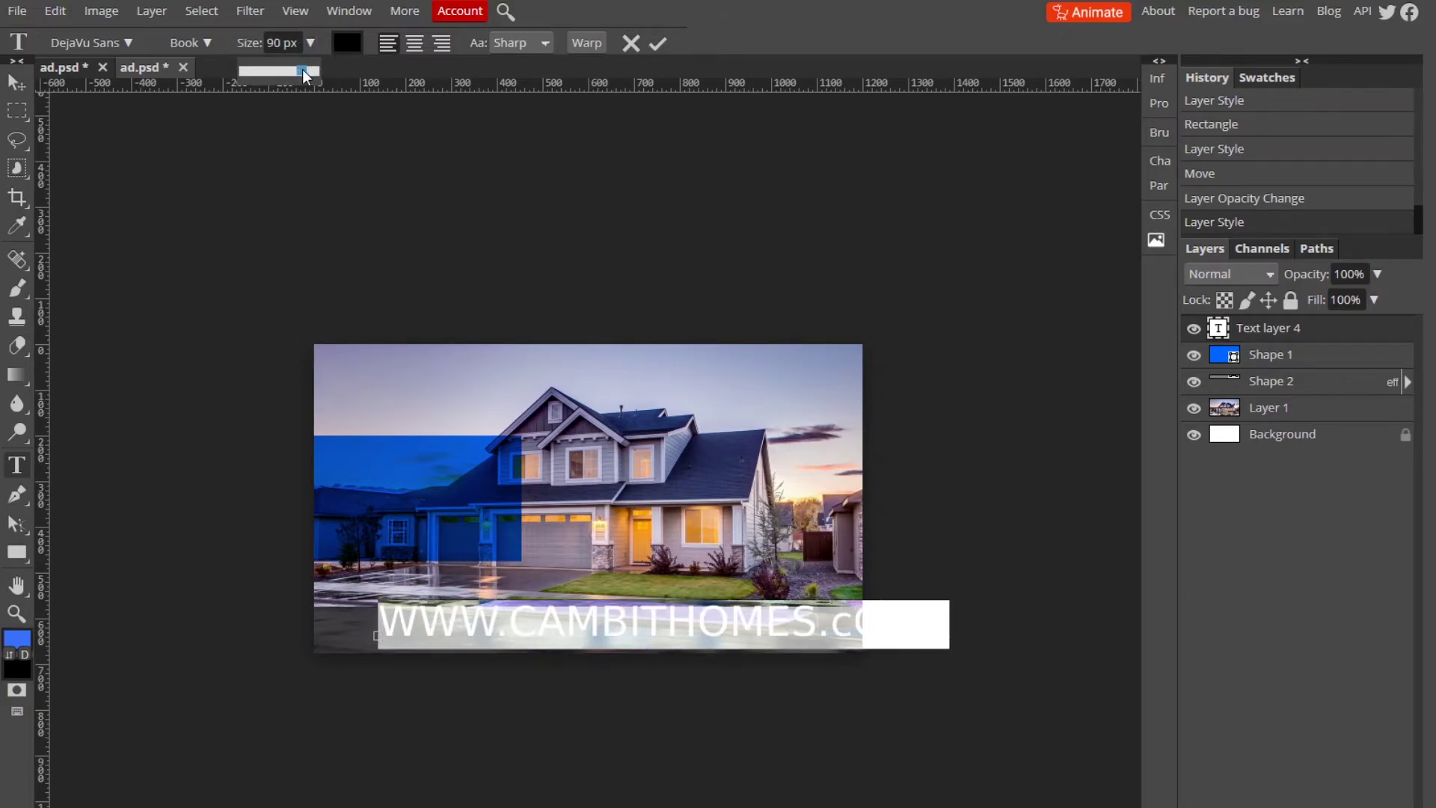
pyautogui.click(17, 82)
# Move the URL text onto the bottom bar and switch its font to Days
pyautogui.moveTo(621, 611); pyautogui.dragTo(576, 622)
pyautogui.doubleClick(711, 638)
pyautogui.click(770, 631)
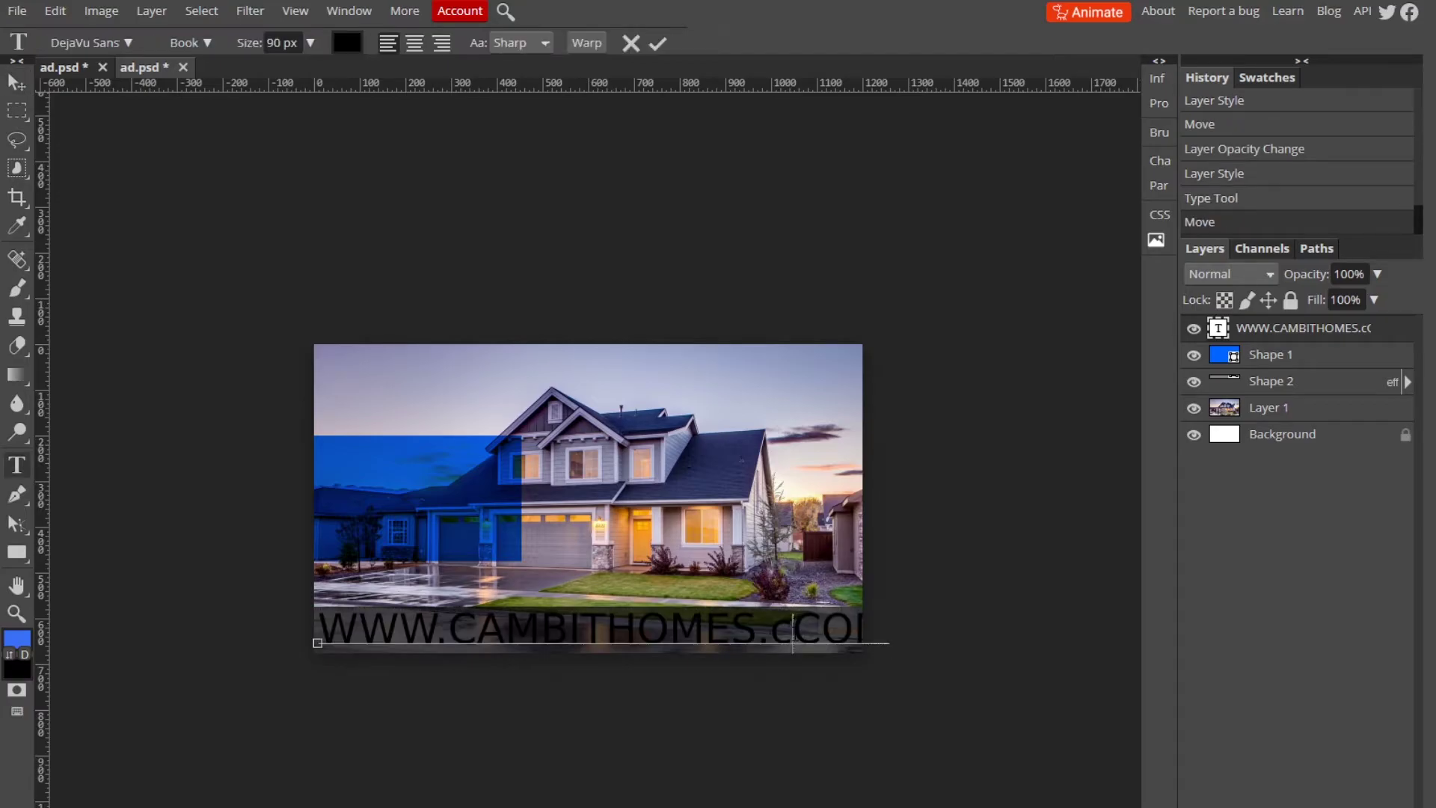
pyautogui.hotkey('ctrl', 'a')
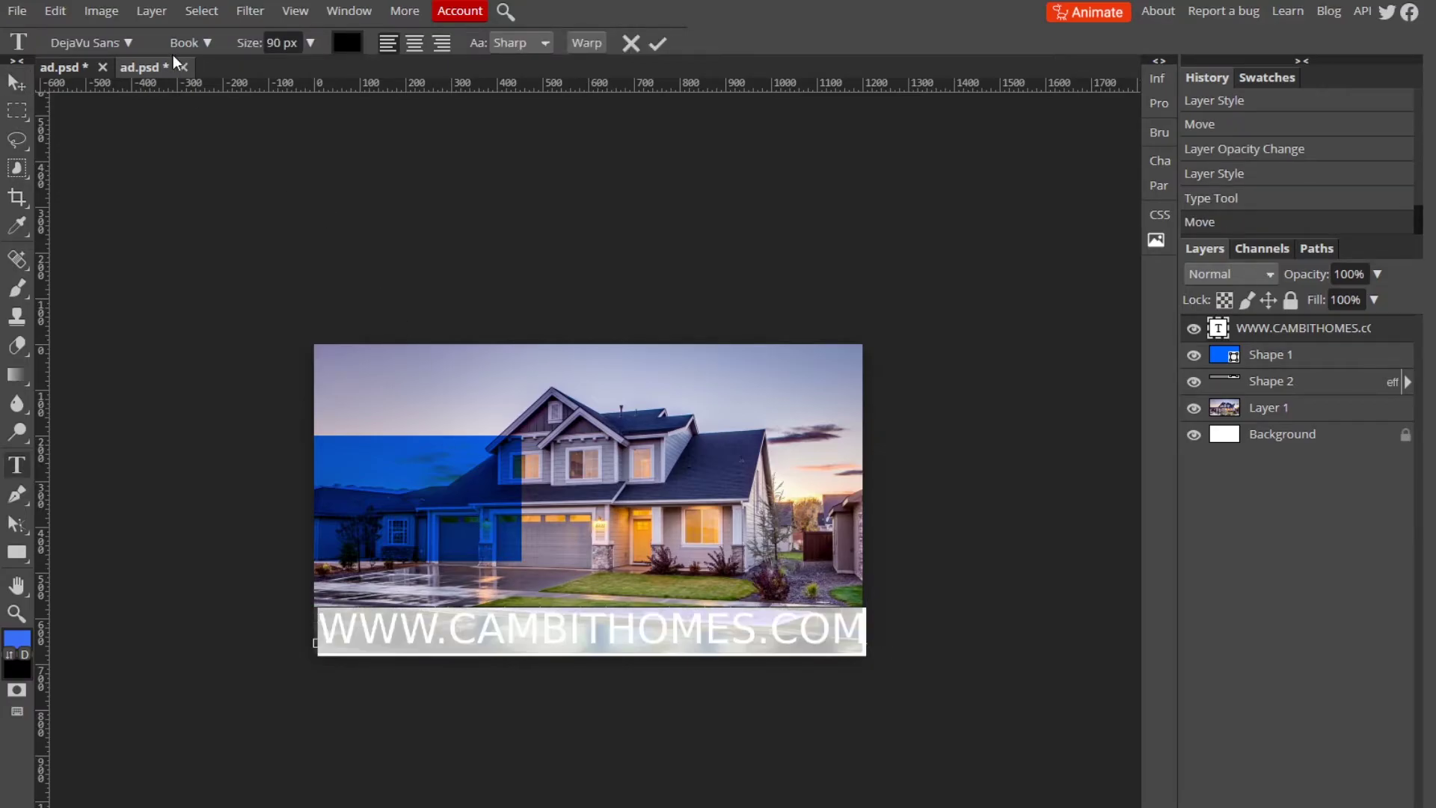
pyautogui.click(128, 42)
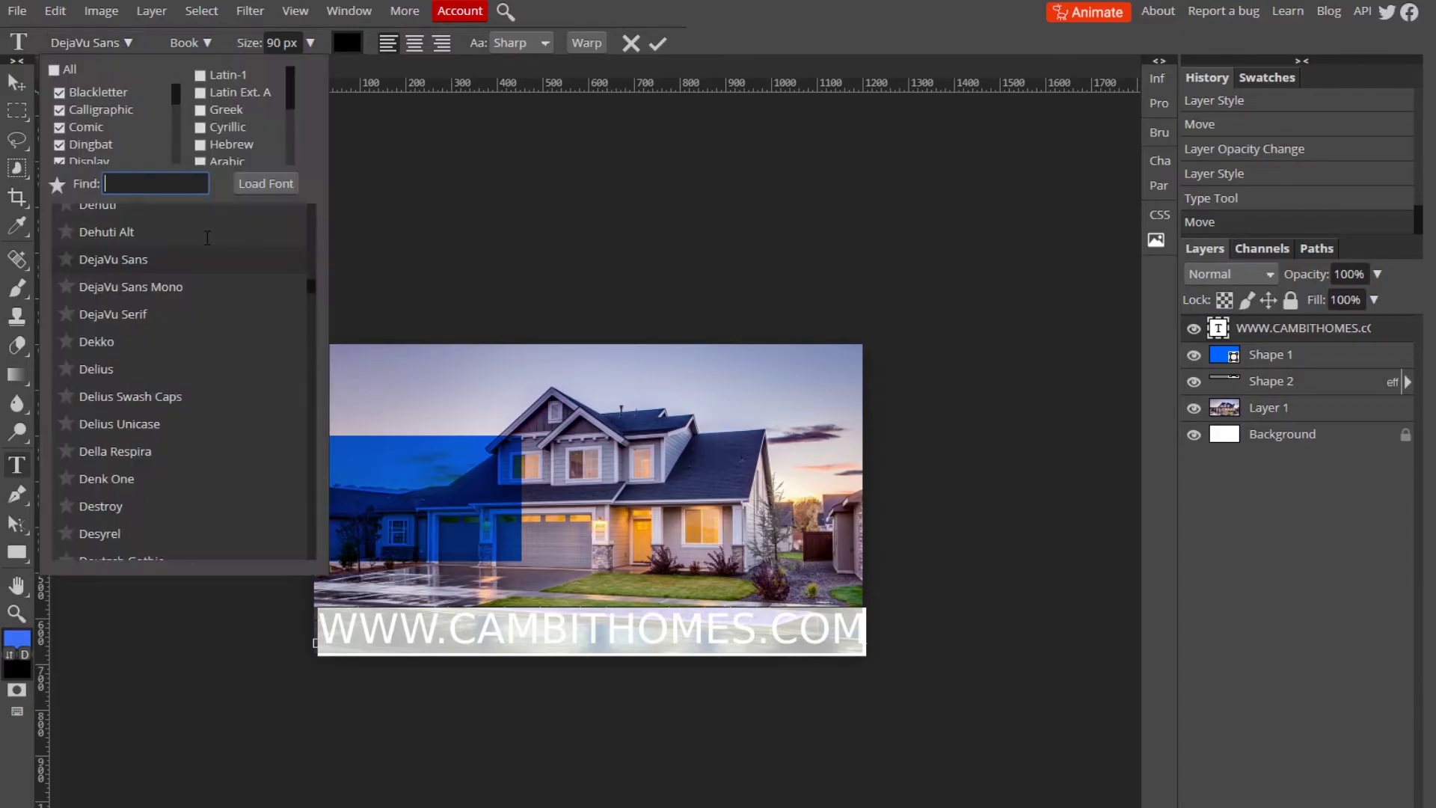
pyautogui.scroll(5, 187, 347)
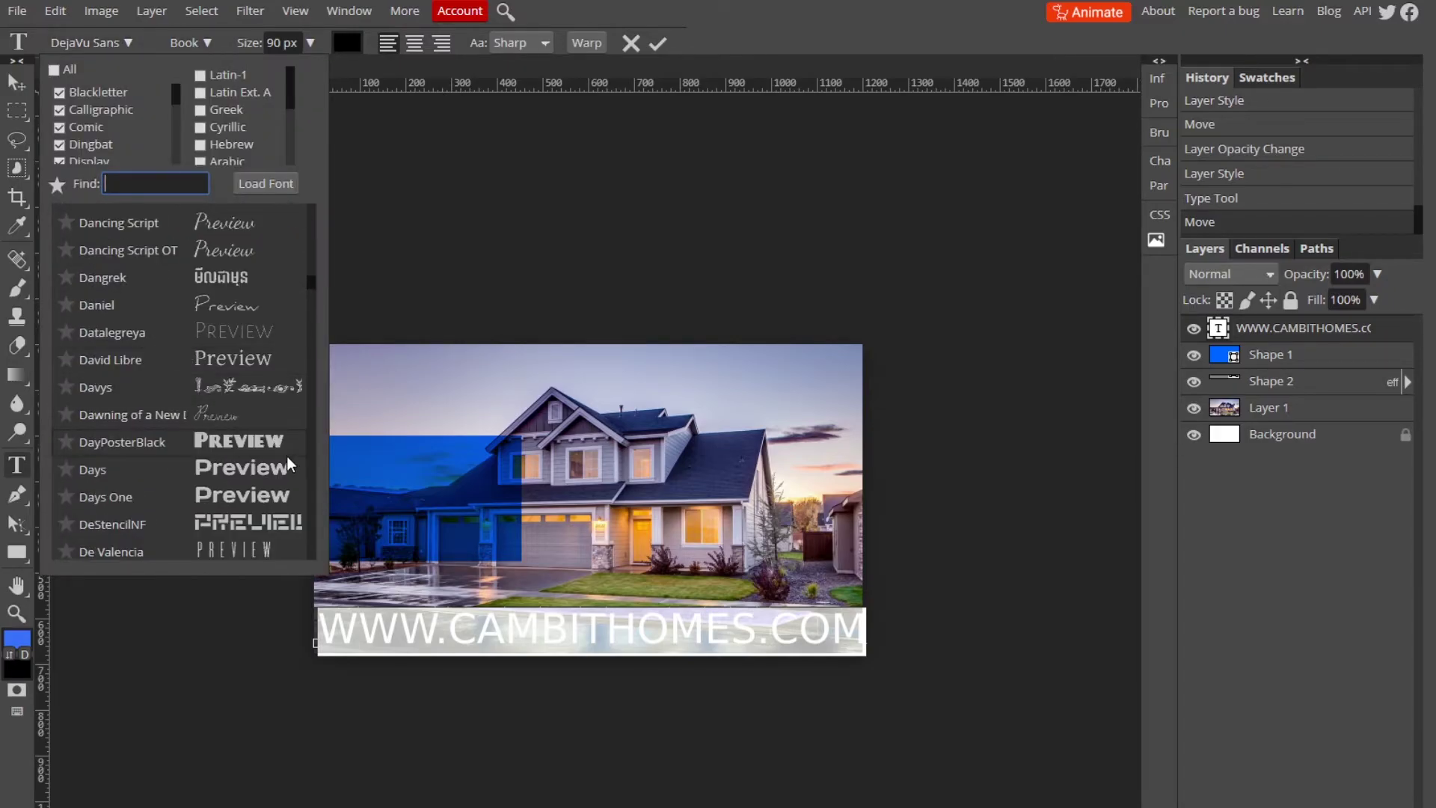
pyautogui.click(262, 474)
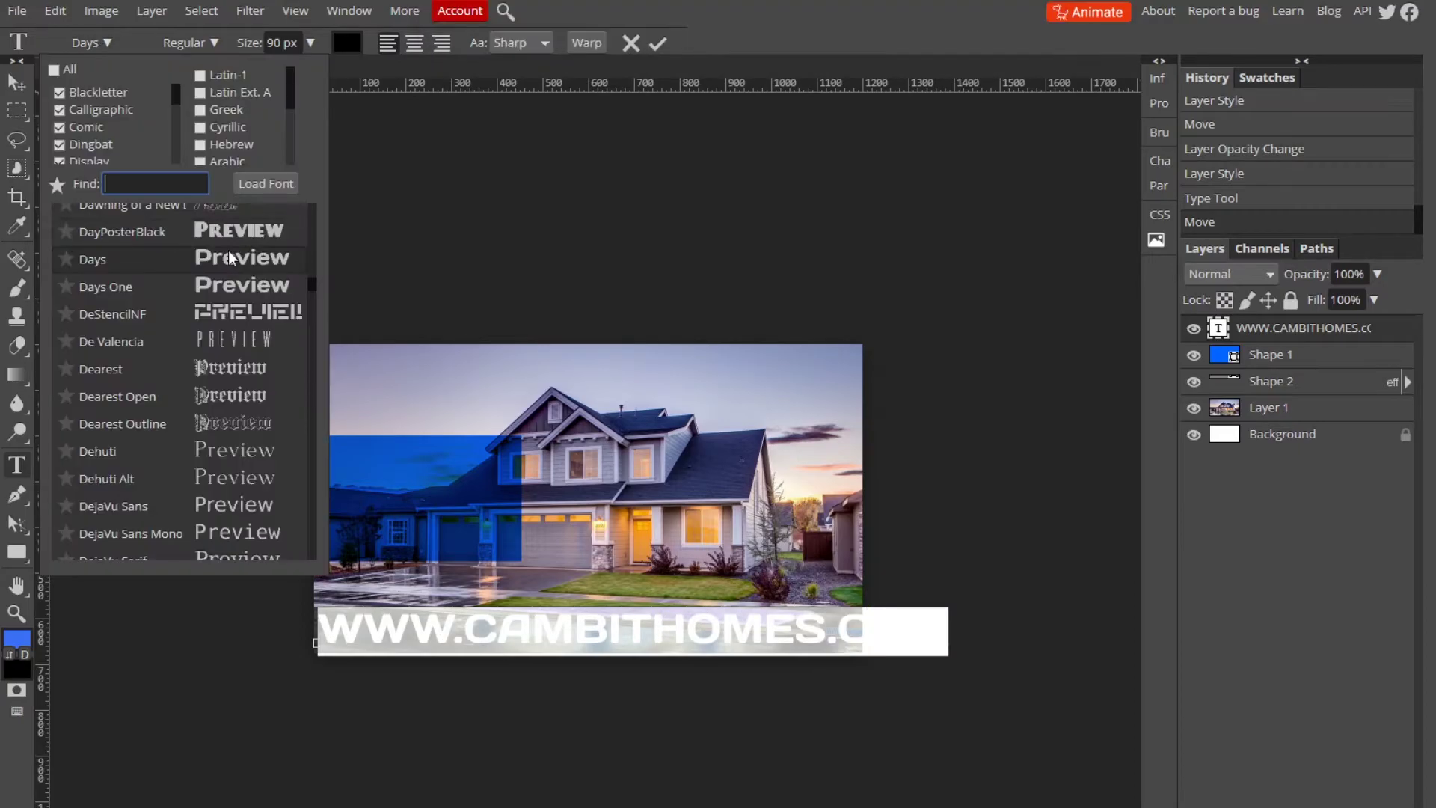
# Try the College, Chau Philomene One and Carter One fonts on the URL text
pyautogui.scroll(15, 236, 285)
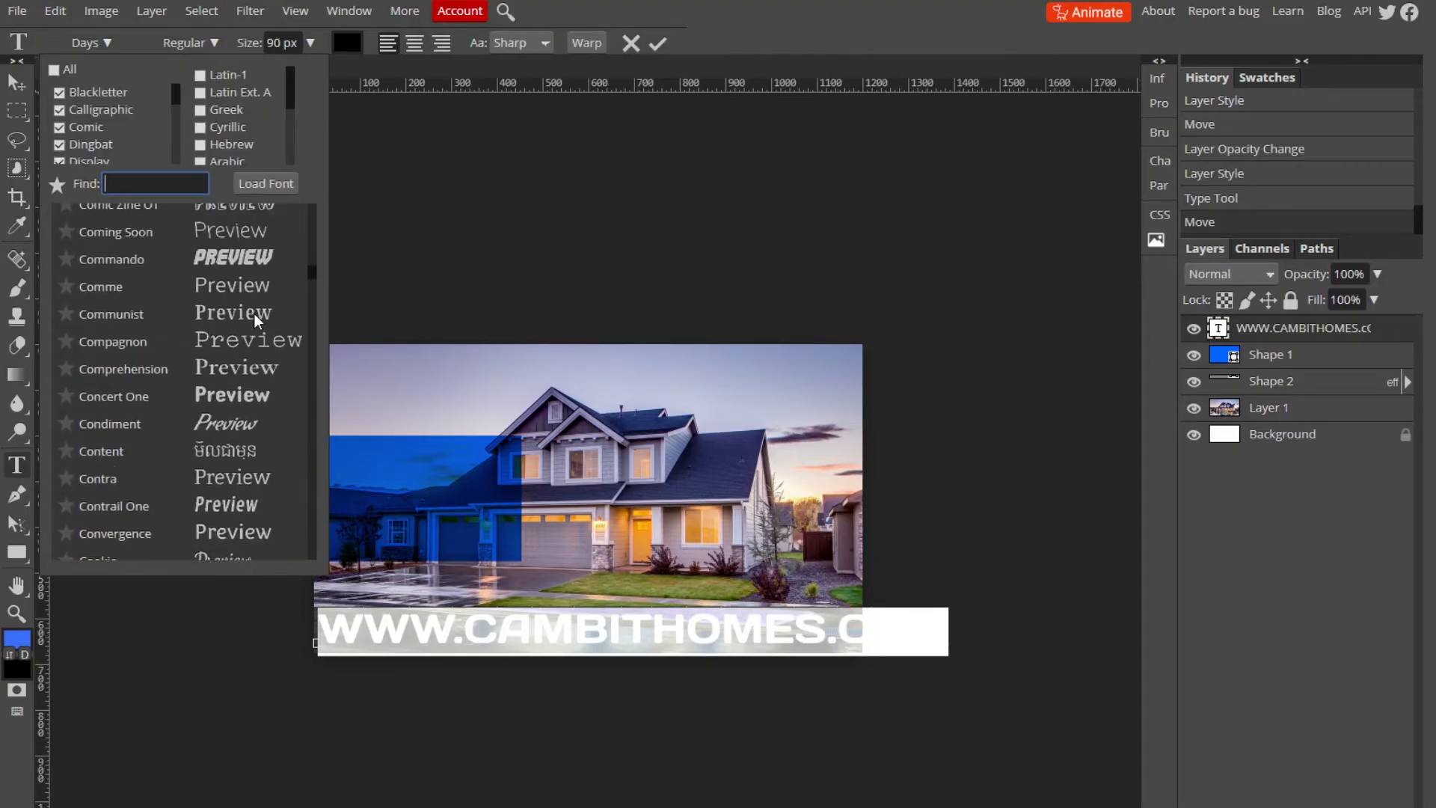
pyautogui.scroll(3, 249, 322)
pyautogui.scroll(10, 240, 347)
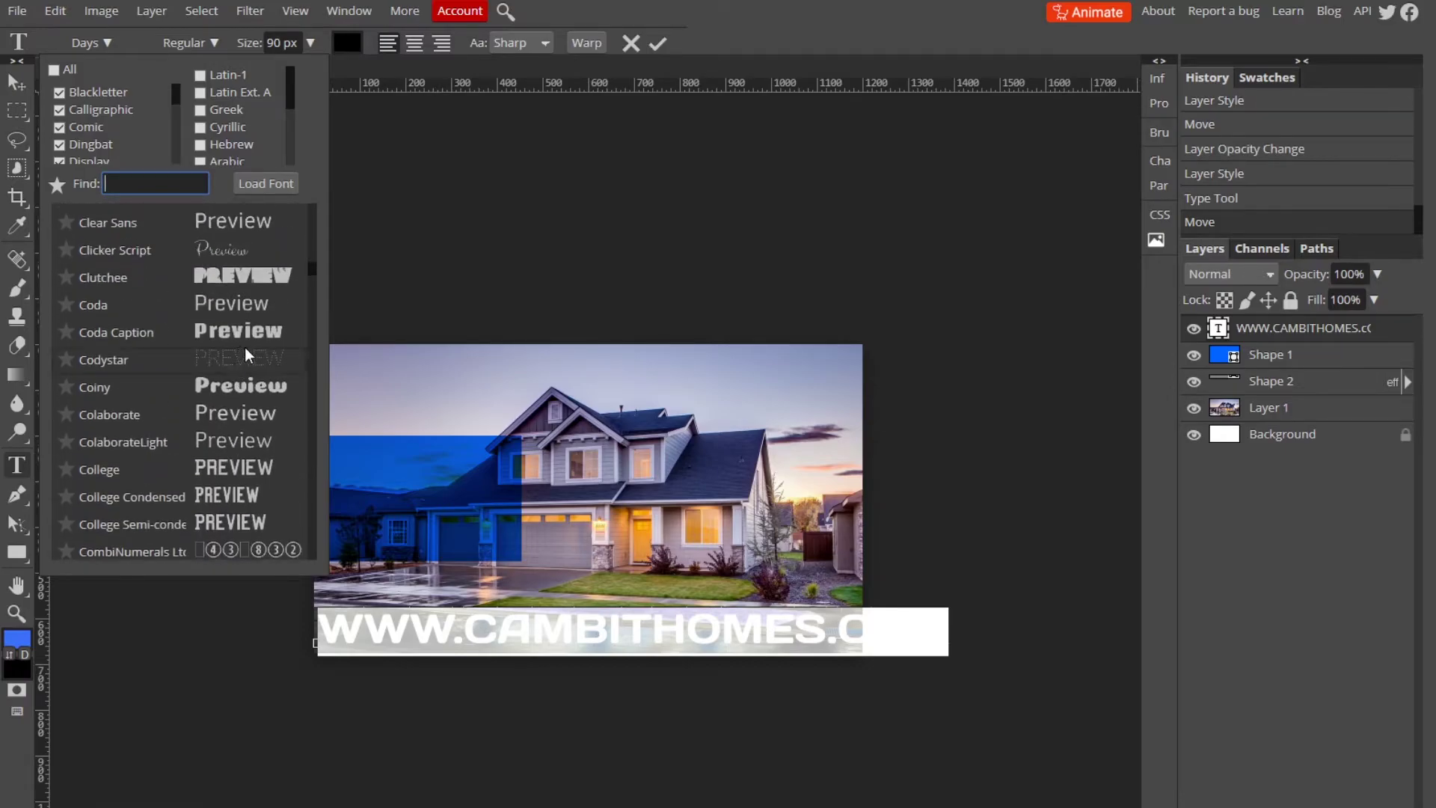
pyautogui.click(281, 470)
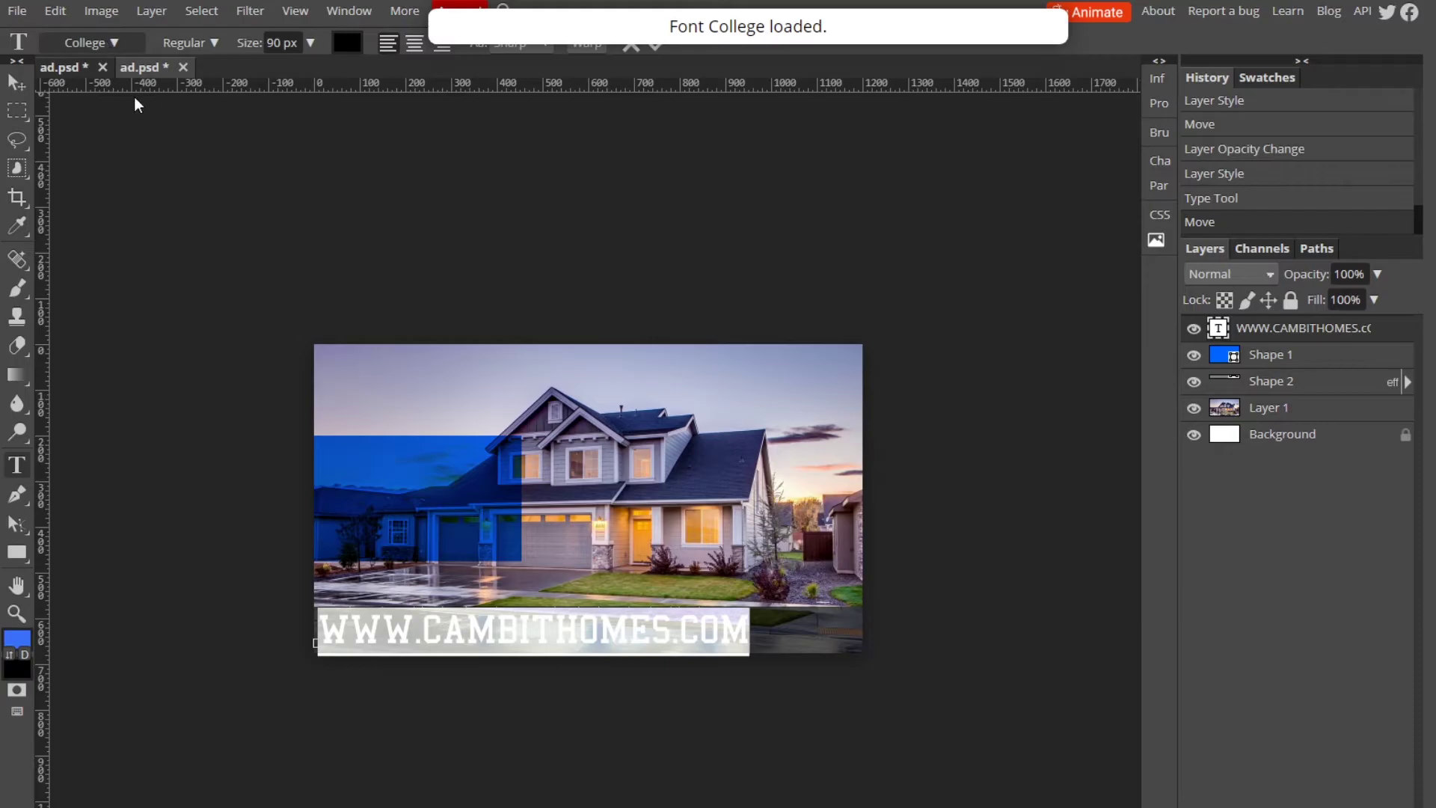
pyautogui.click(90, 42)
pyautogui.scroll(5, 200, 259)
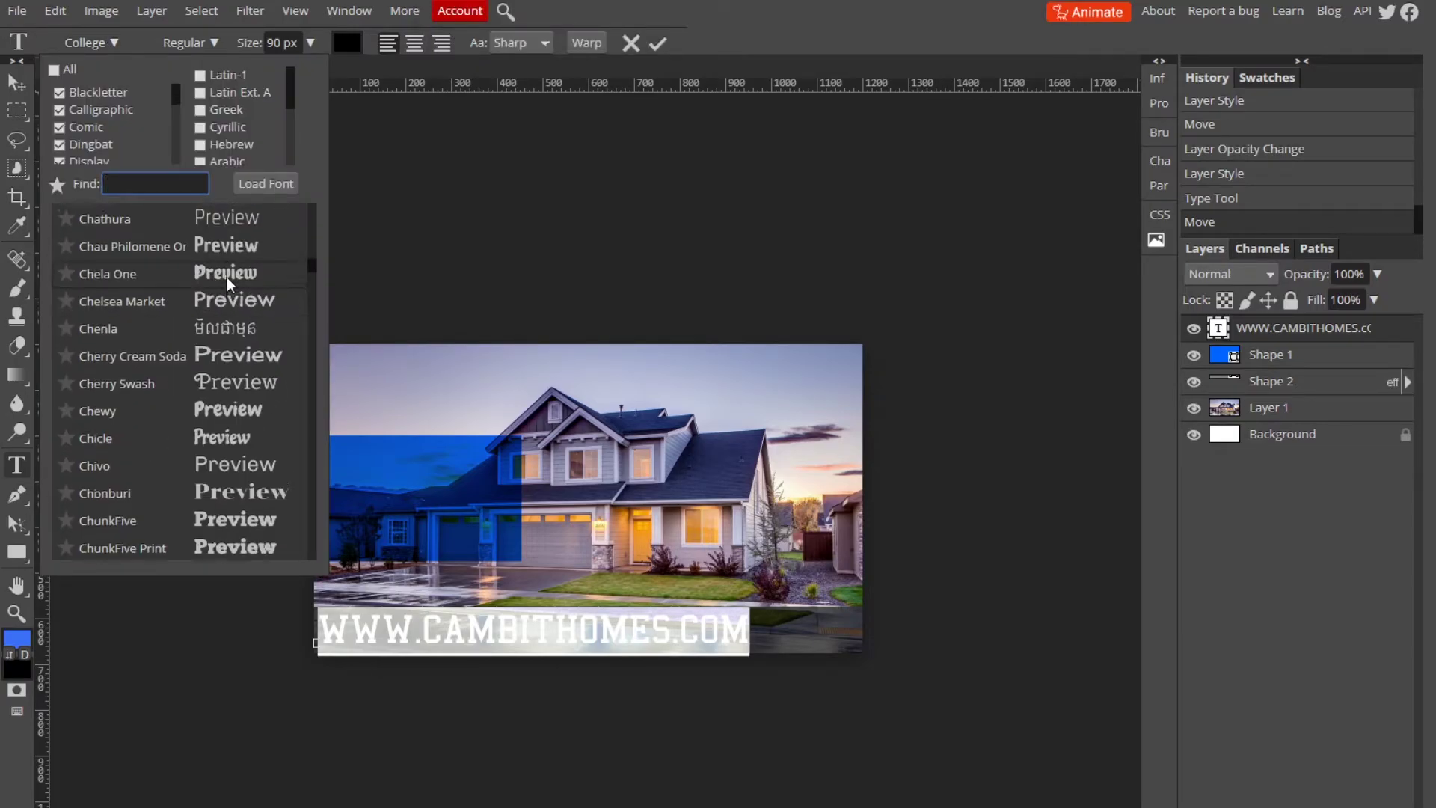
pyautogui.scroll(1, 227, 277)
pyautogui.click(249, 334)
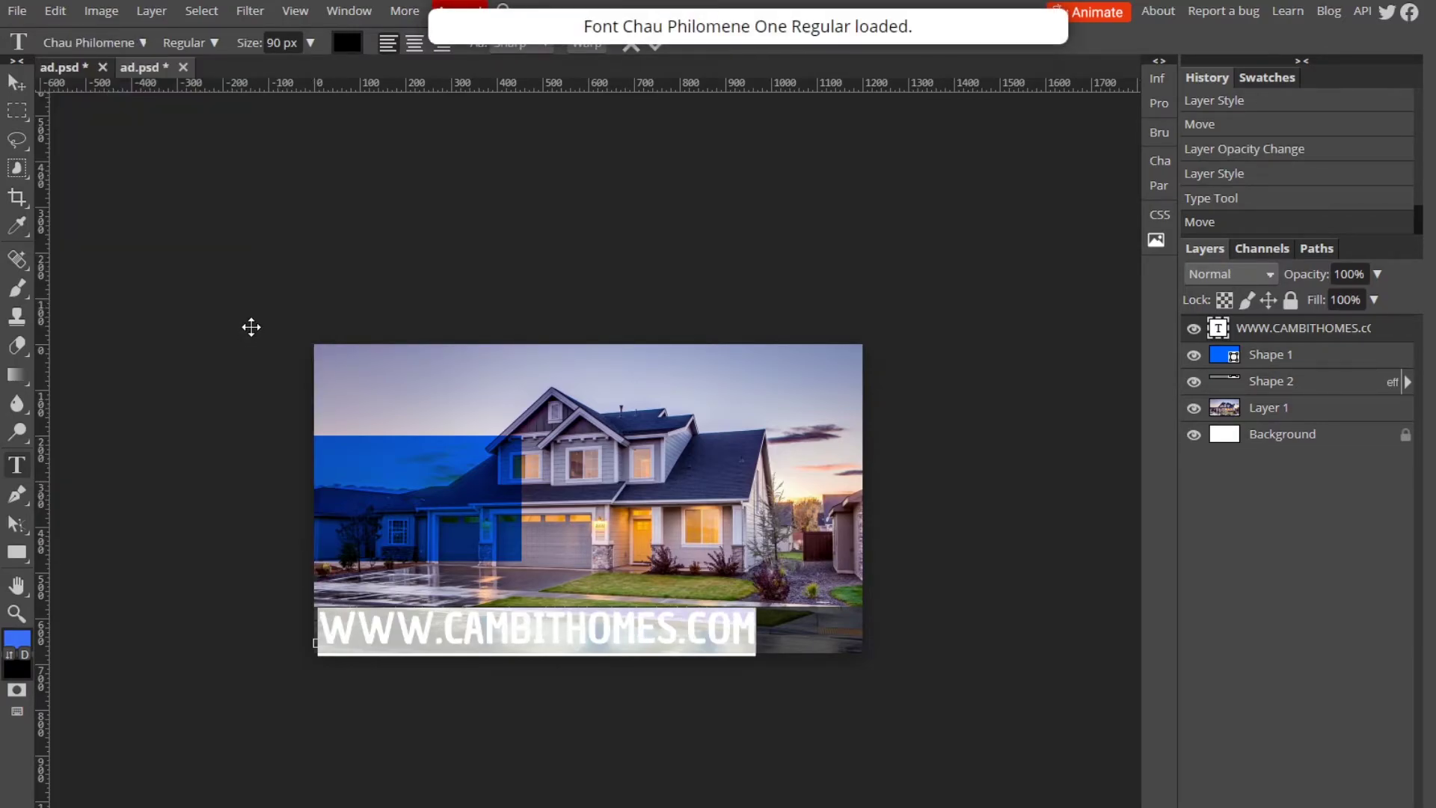
pyautogui.click(111, 46)
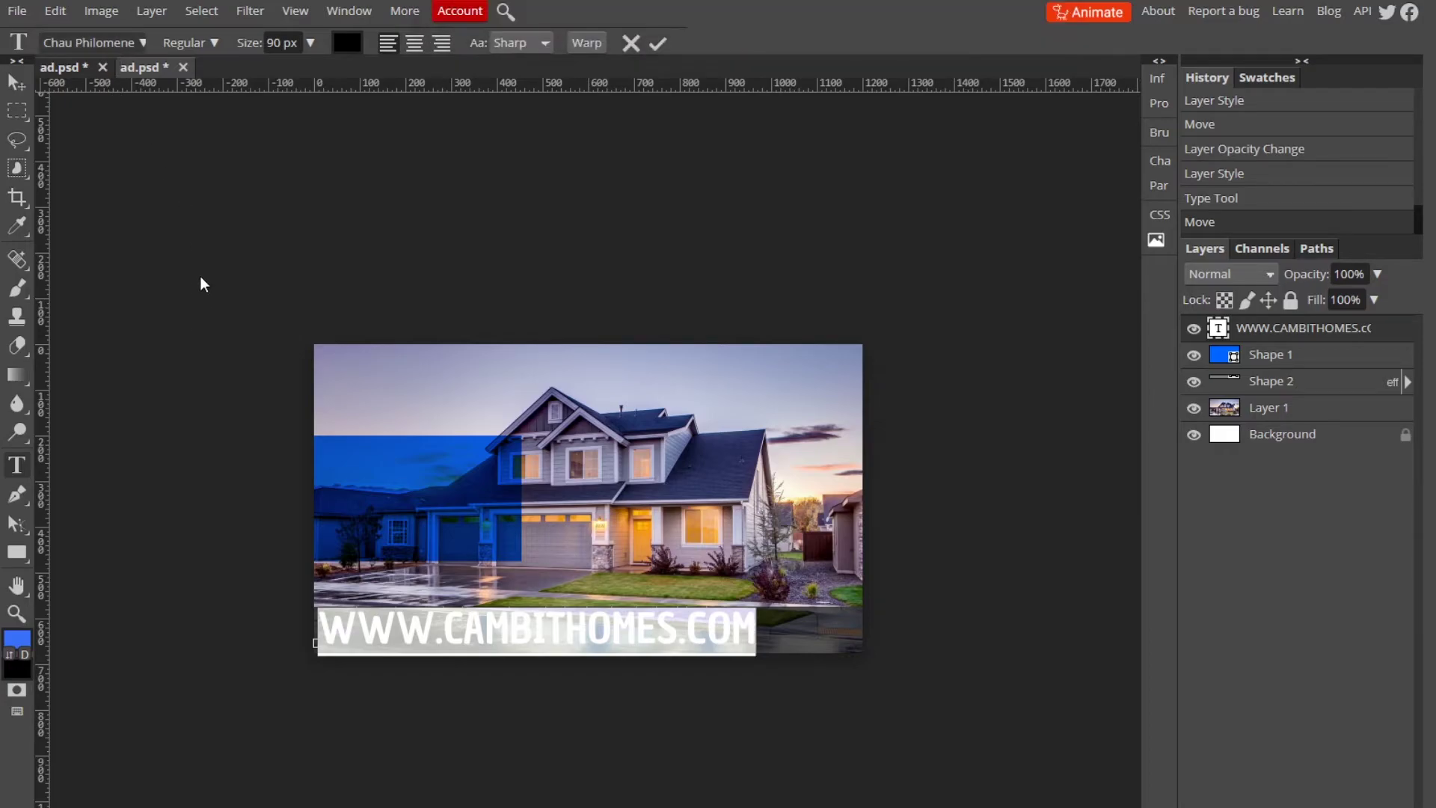
pyautogui.scroll(5, 206, 316)
pyautogui.scroll(3, 213, 325)
pyautogui.click(235, 376)
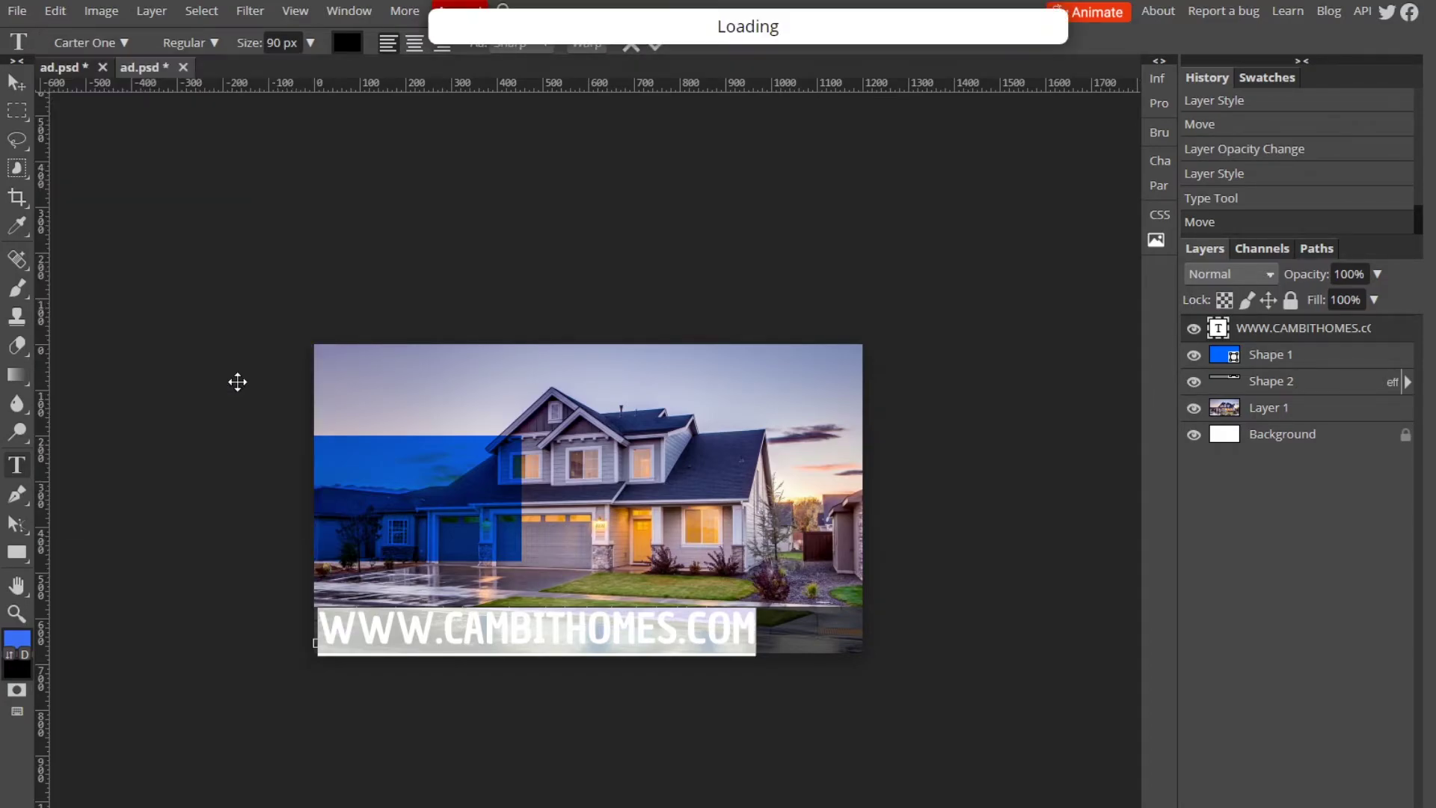
# Set the URL text to the Candal font at 83 px
pyautogui.click(91, 45)
pyautogui.scroll(6, 195, 271)
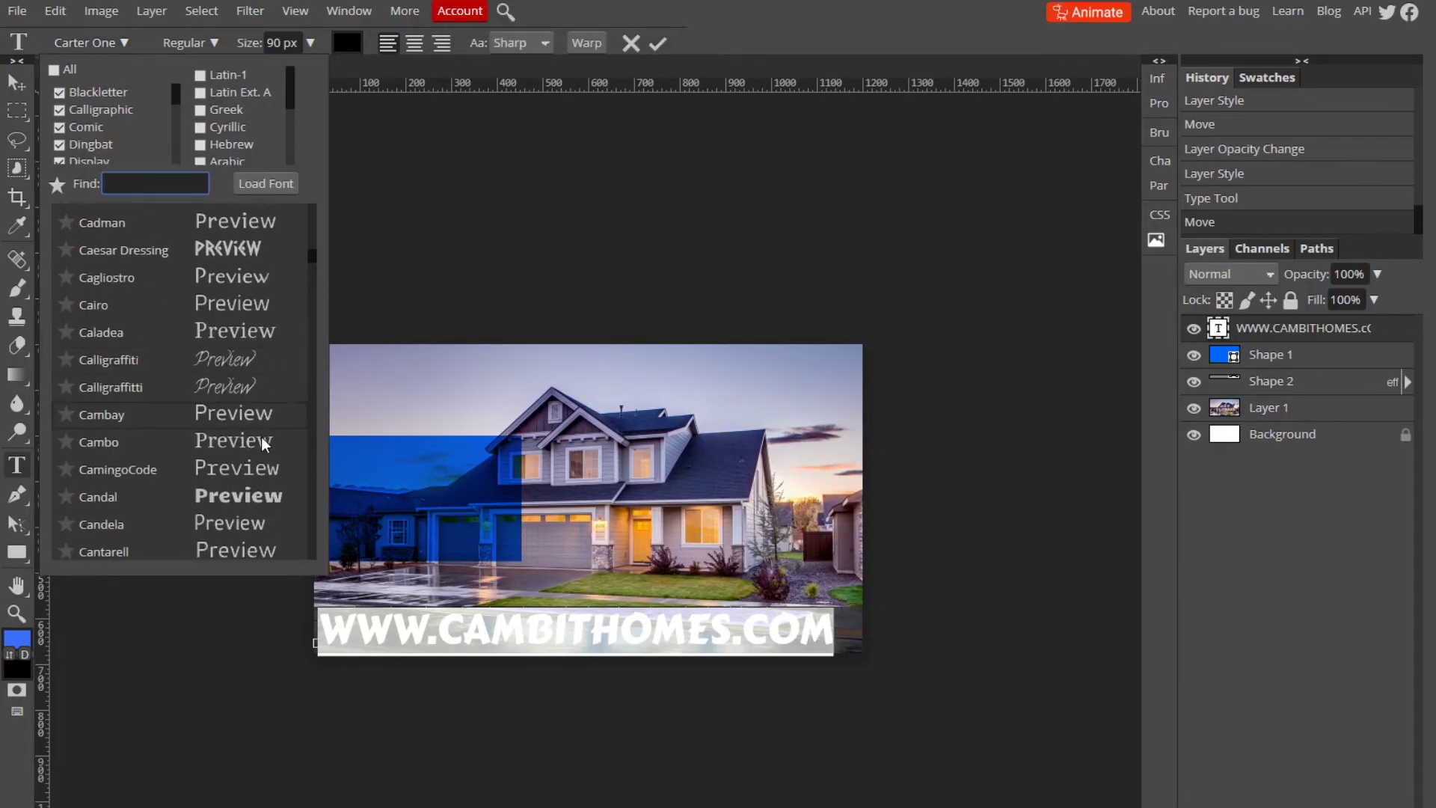
pyautogui.click(254, 497)
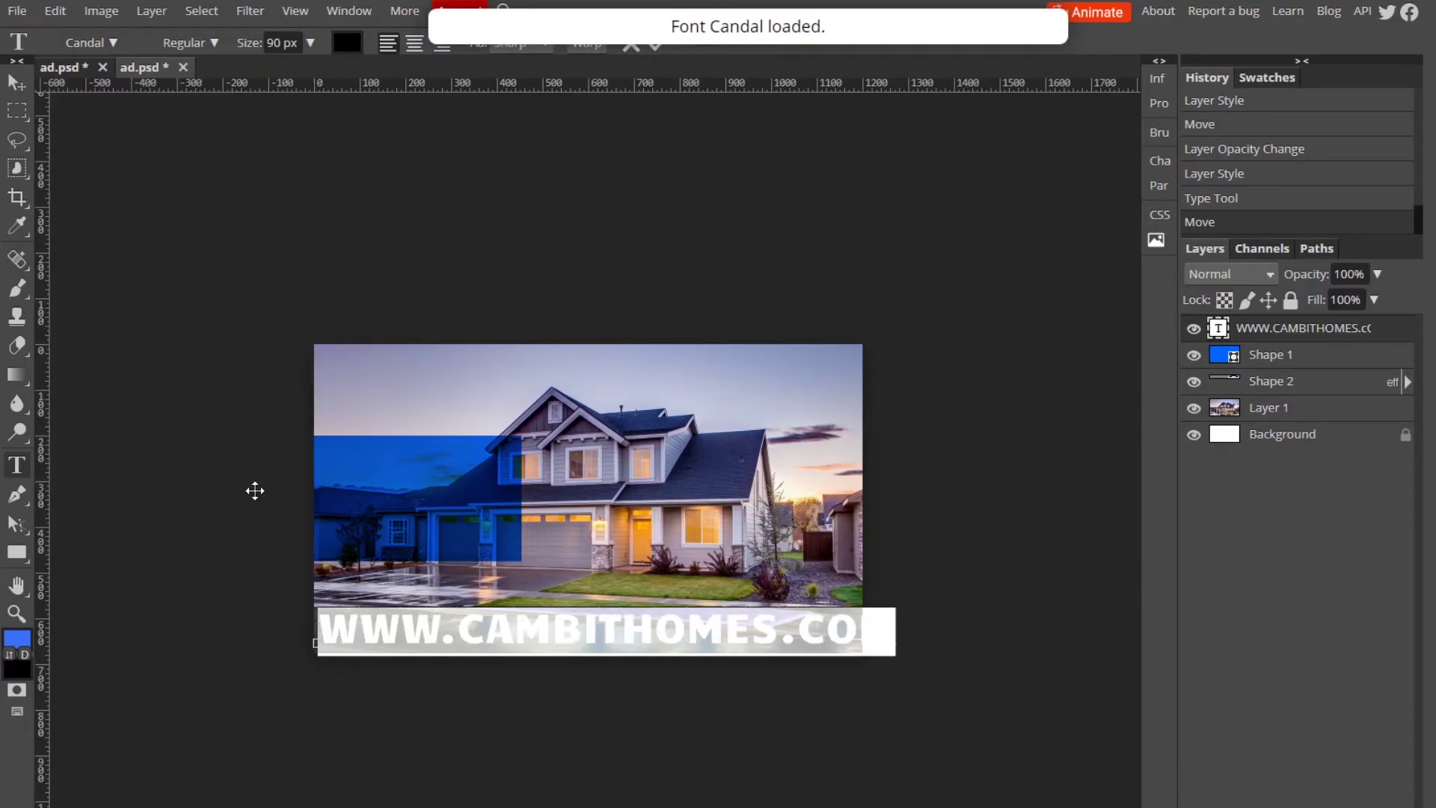
pyautogui.click(305, 43)
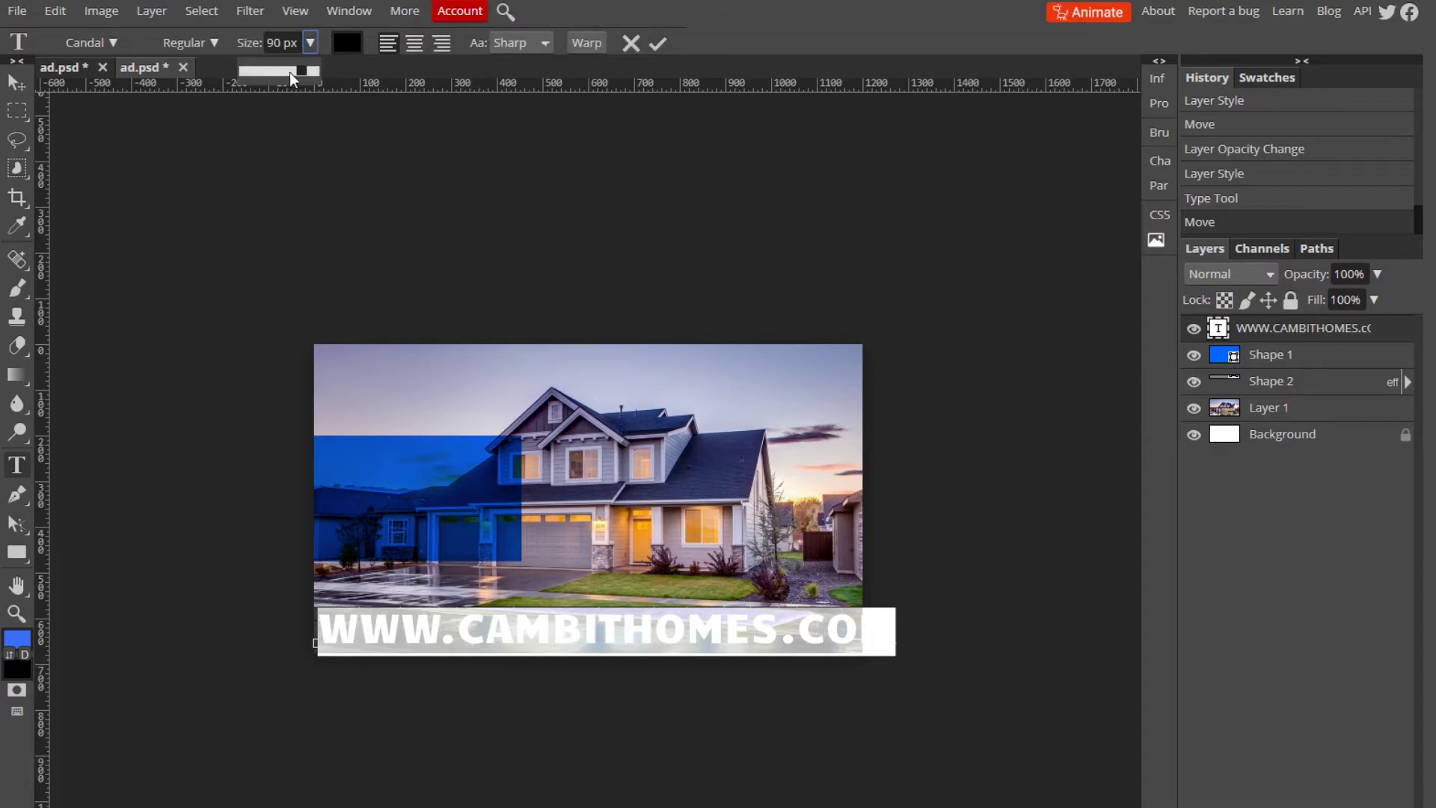
pyautogui.moveTo(289, 72); pyautogui.dragTo(302, 71)
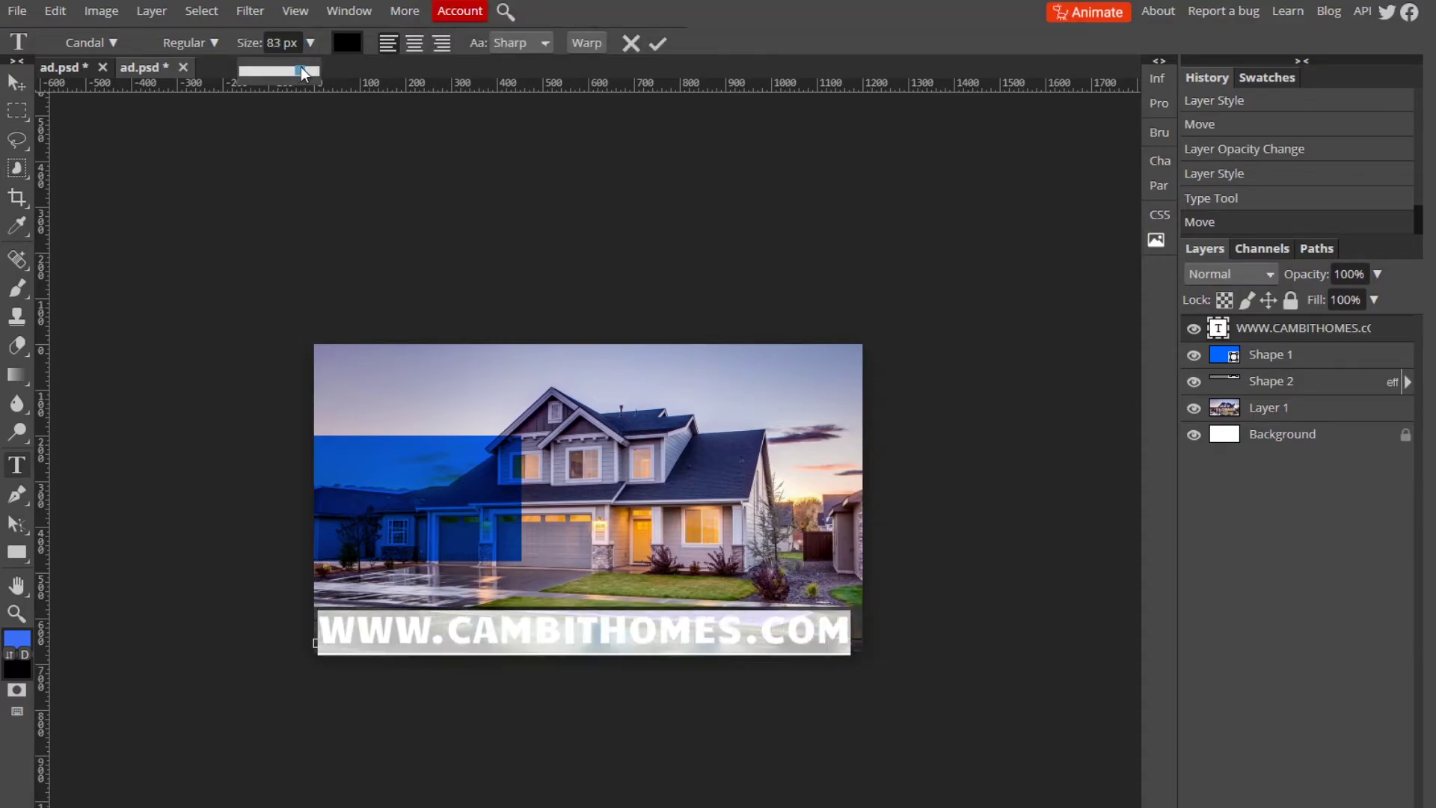
# Commit the resized URL text and nudge it slightly right
pyautogui.click(657, 43)
pyautogui.click(18, 84)
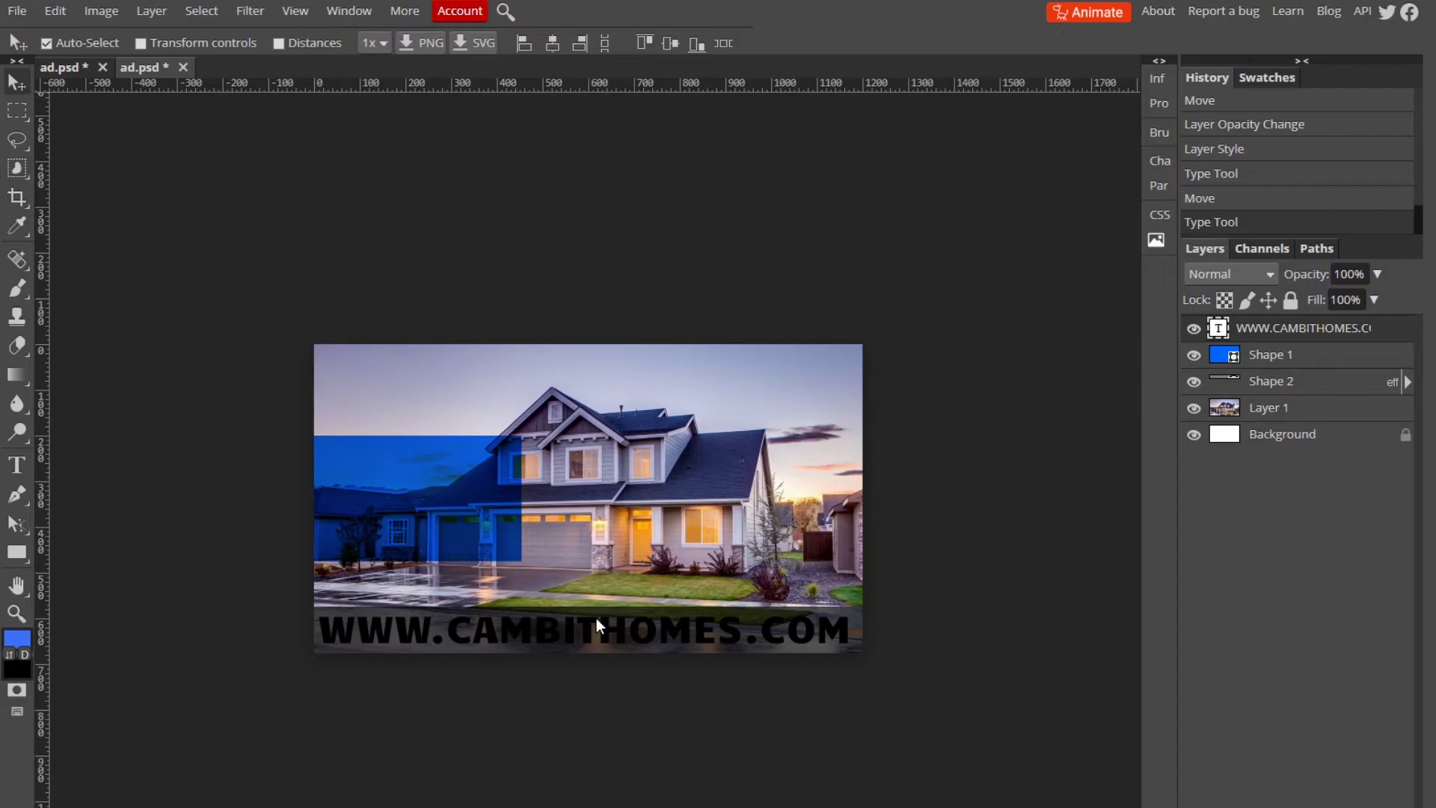
pyautogui.moveTo(595, 618); pyautogui.dragTo(601, 620)
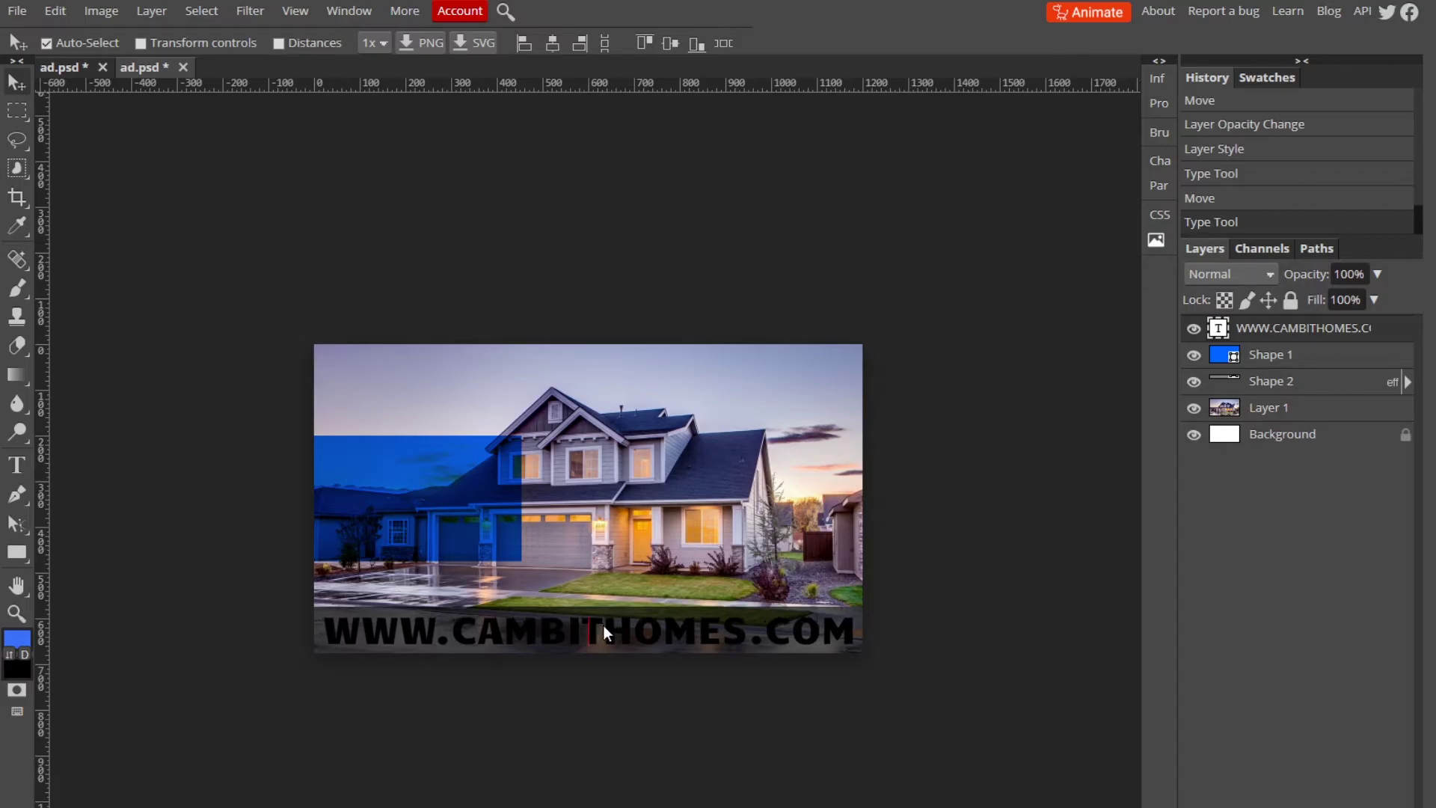
# Give the URL text a white Color Overlay in Normal blend mode
pyautogui.doubleClick(1387, 333)
pyautogui.click(805, 330)
pyautogui.click(805, 330)
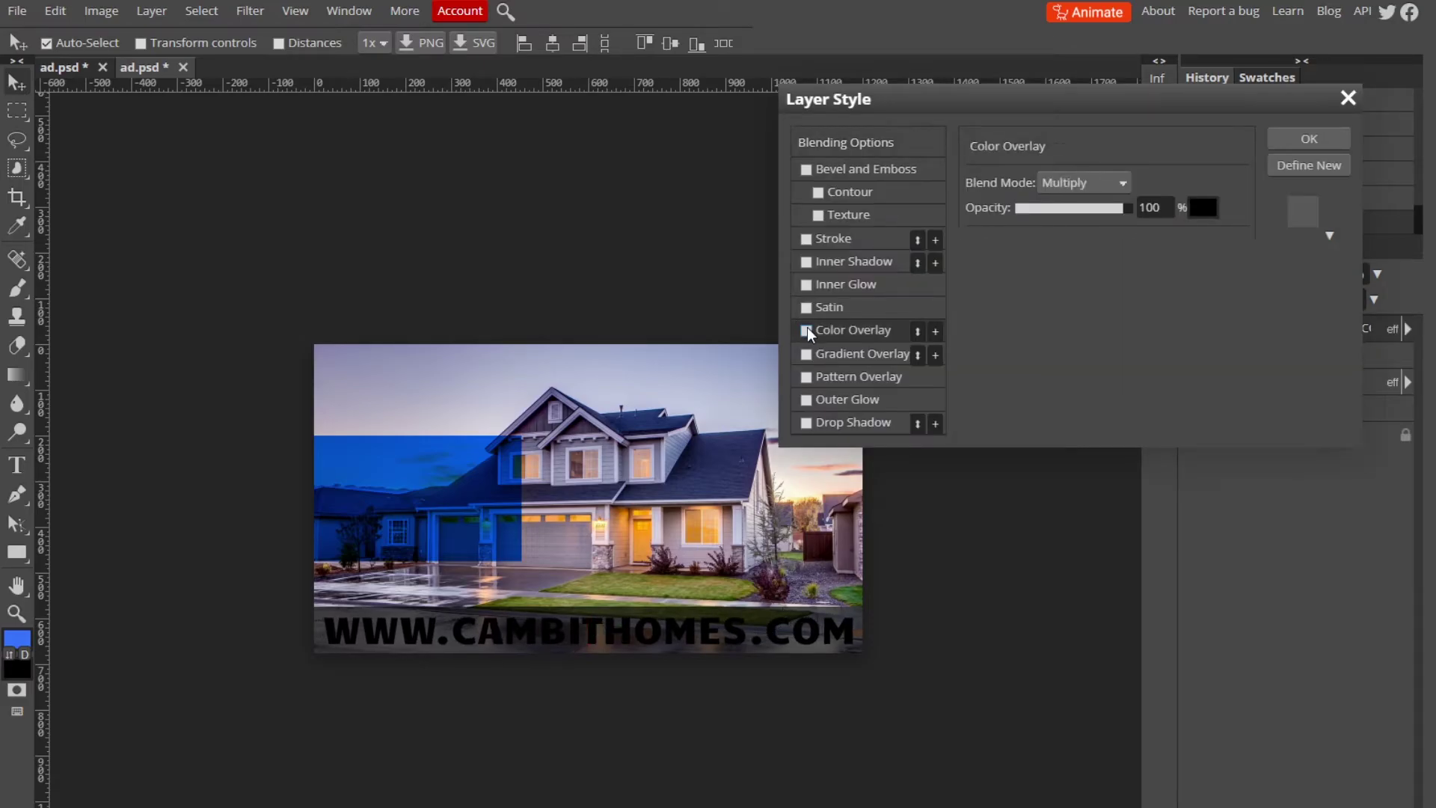
pyautogui.click(805, 330)
pyautogui.click(1203, 208)
pyautogui.click(574, 166)
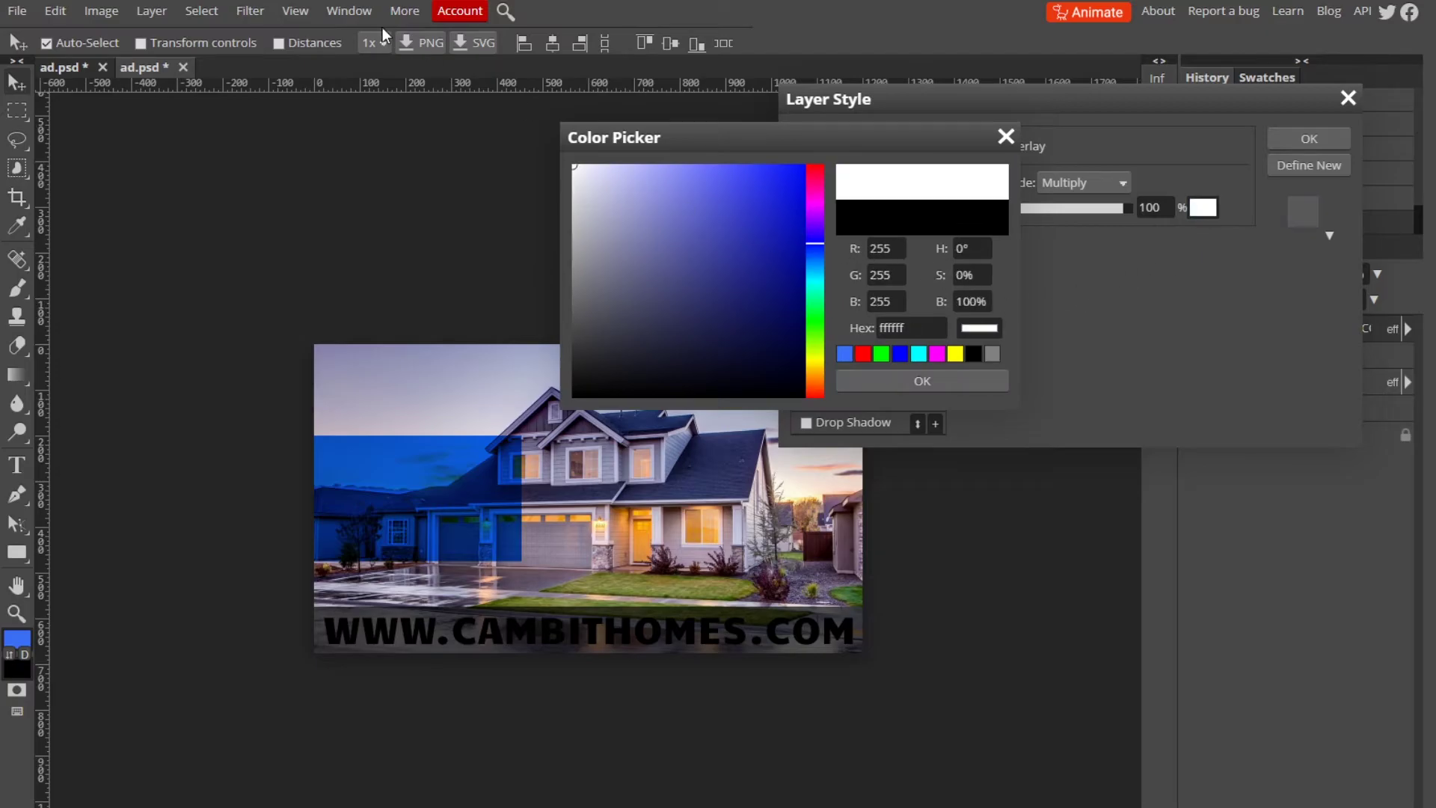
pyautogui.click(922, 381)
pyautogui.click(1064, 184)
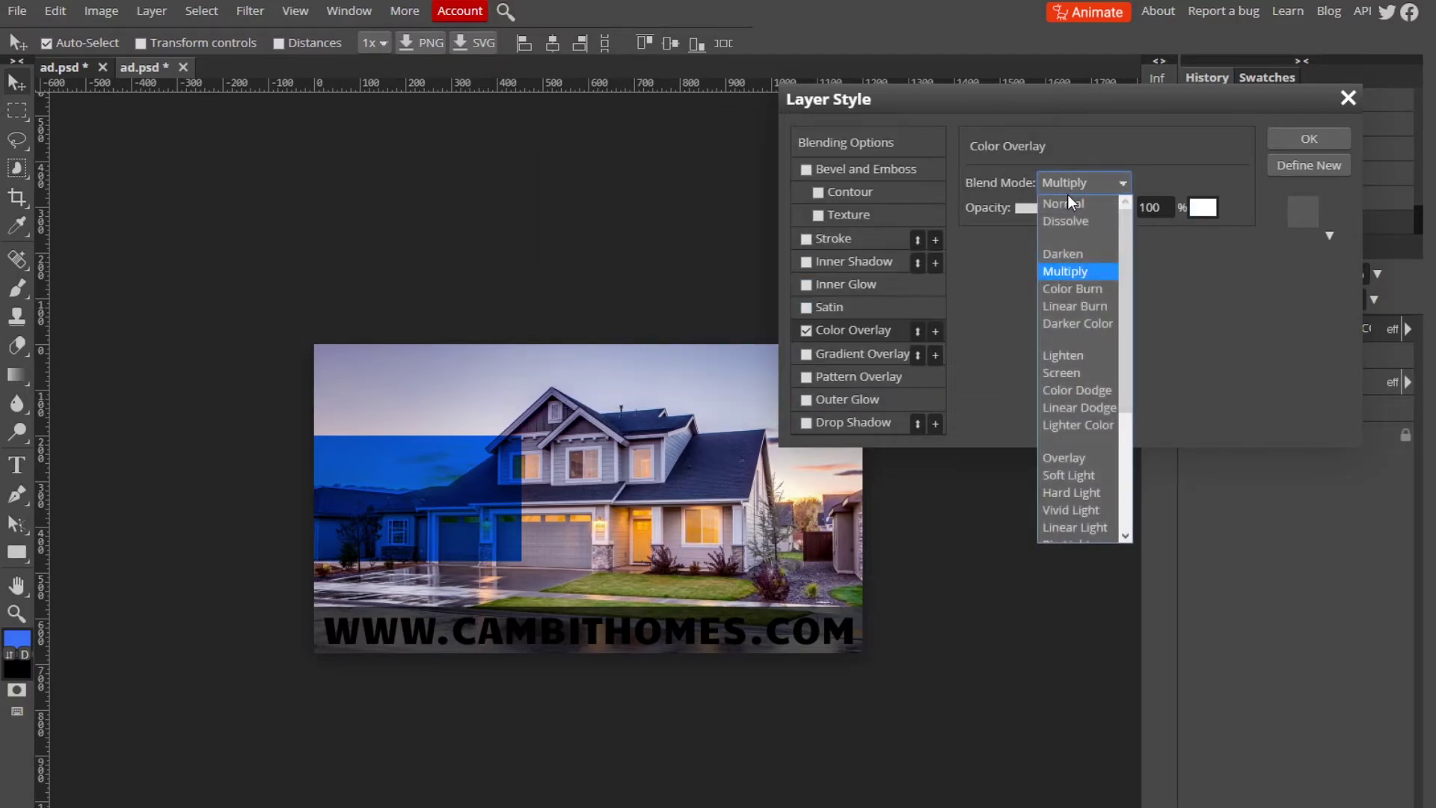
pyautogui.click(1067, 197)
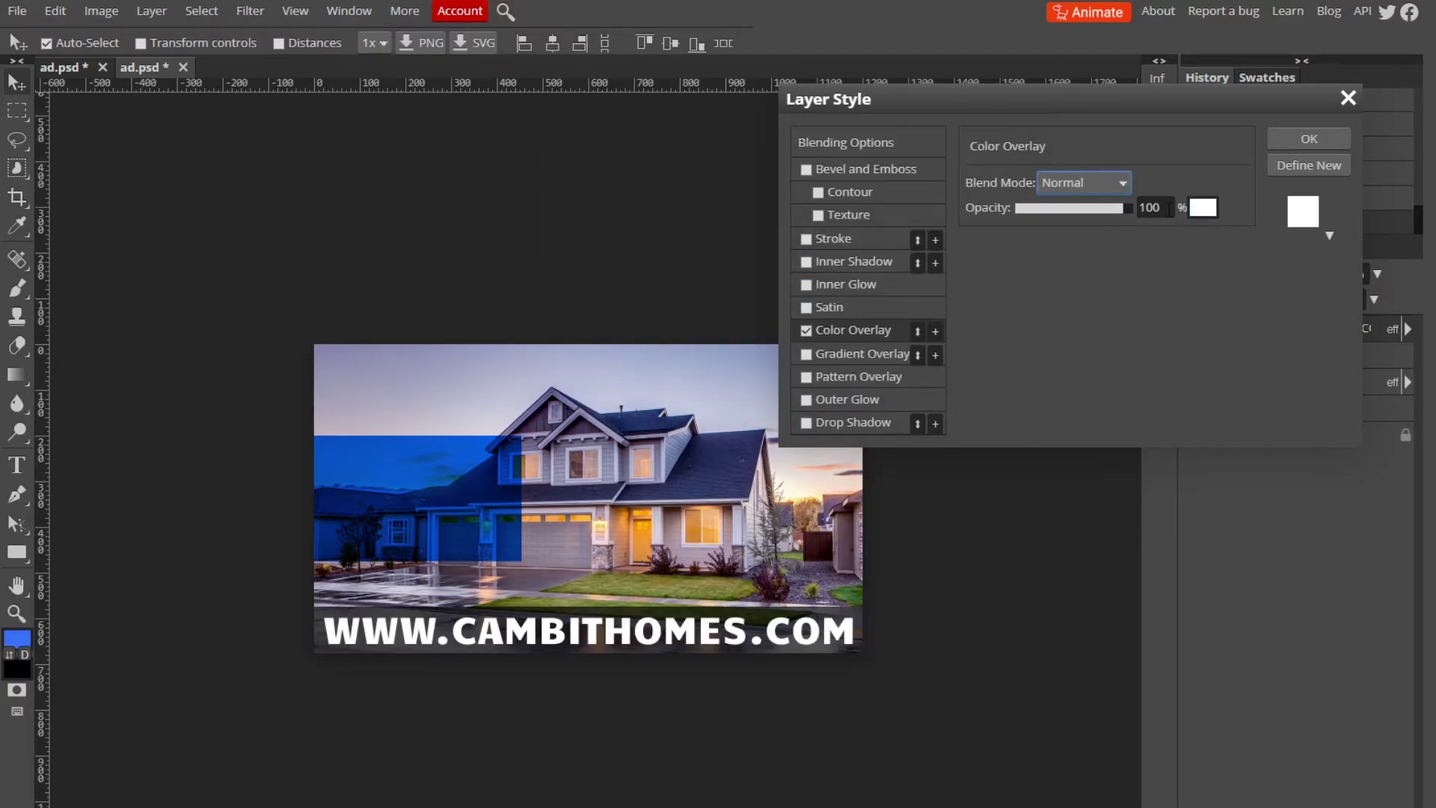
pyautogui.click(1307, 140)
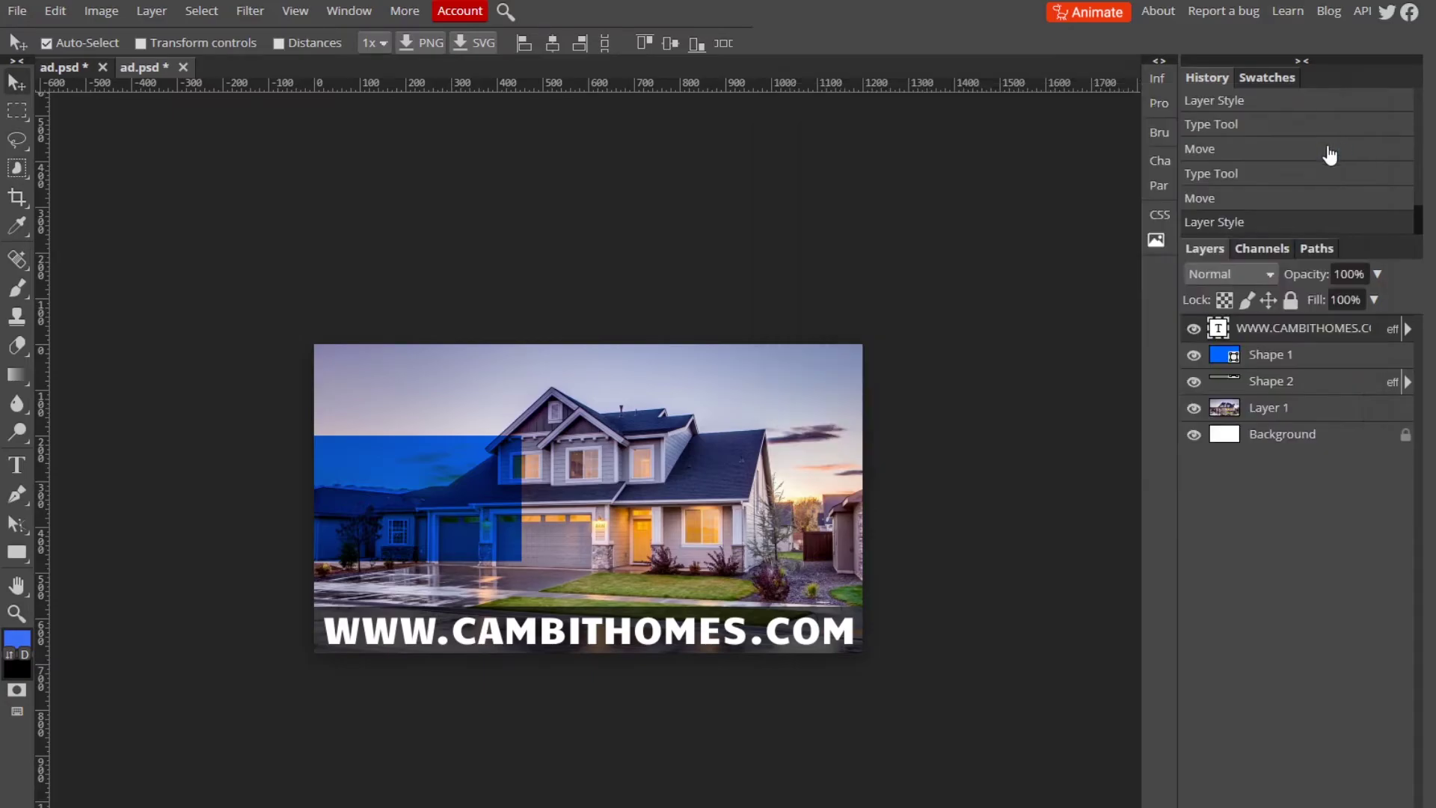
# Add white 'WE BUY' text on the blue block and position it
pyautogui.click(16, 464)
pyautogui.click(357, 471)
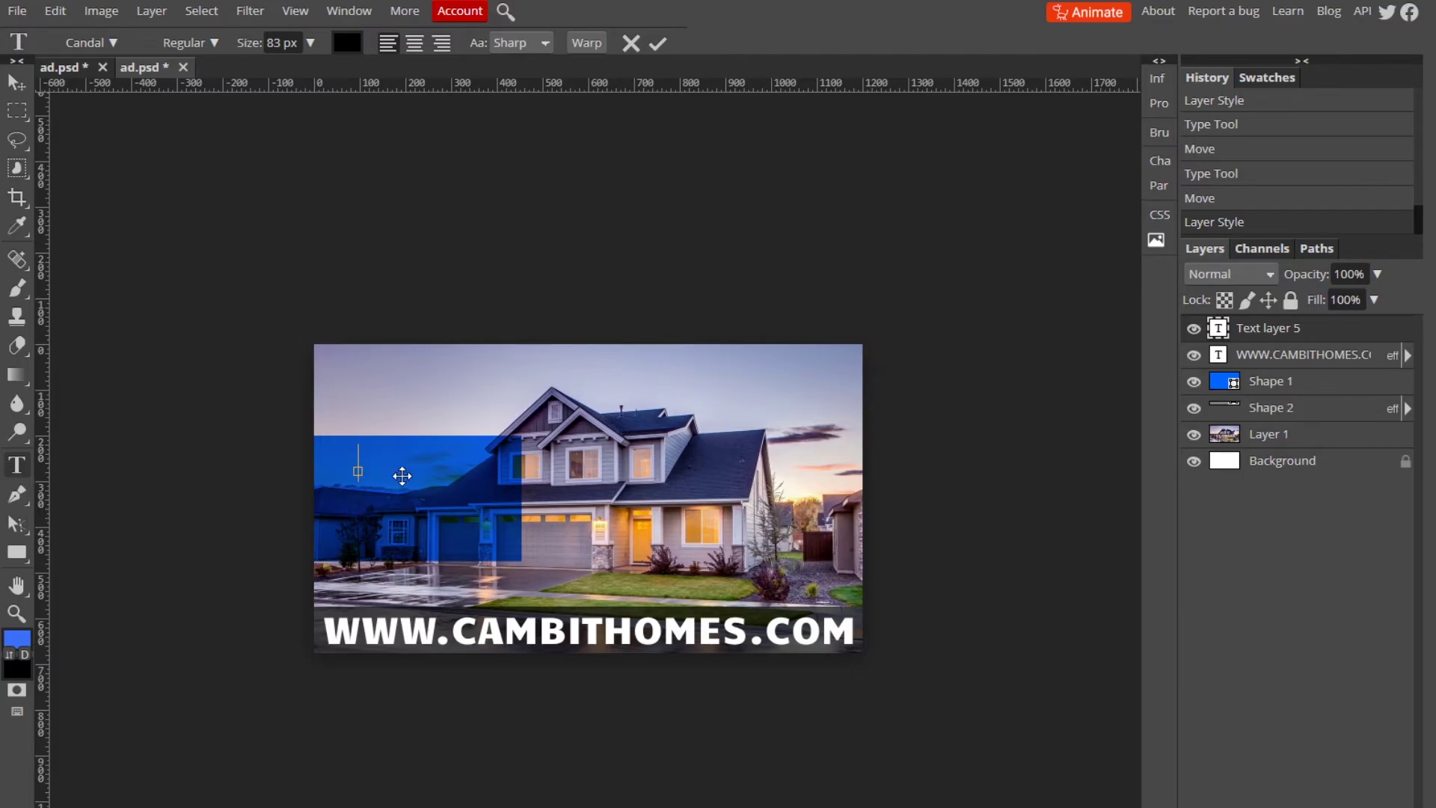
pyautogui.write('WE BBU')
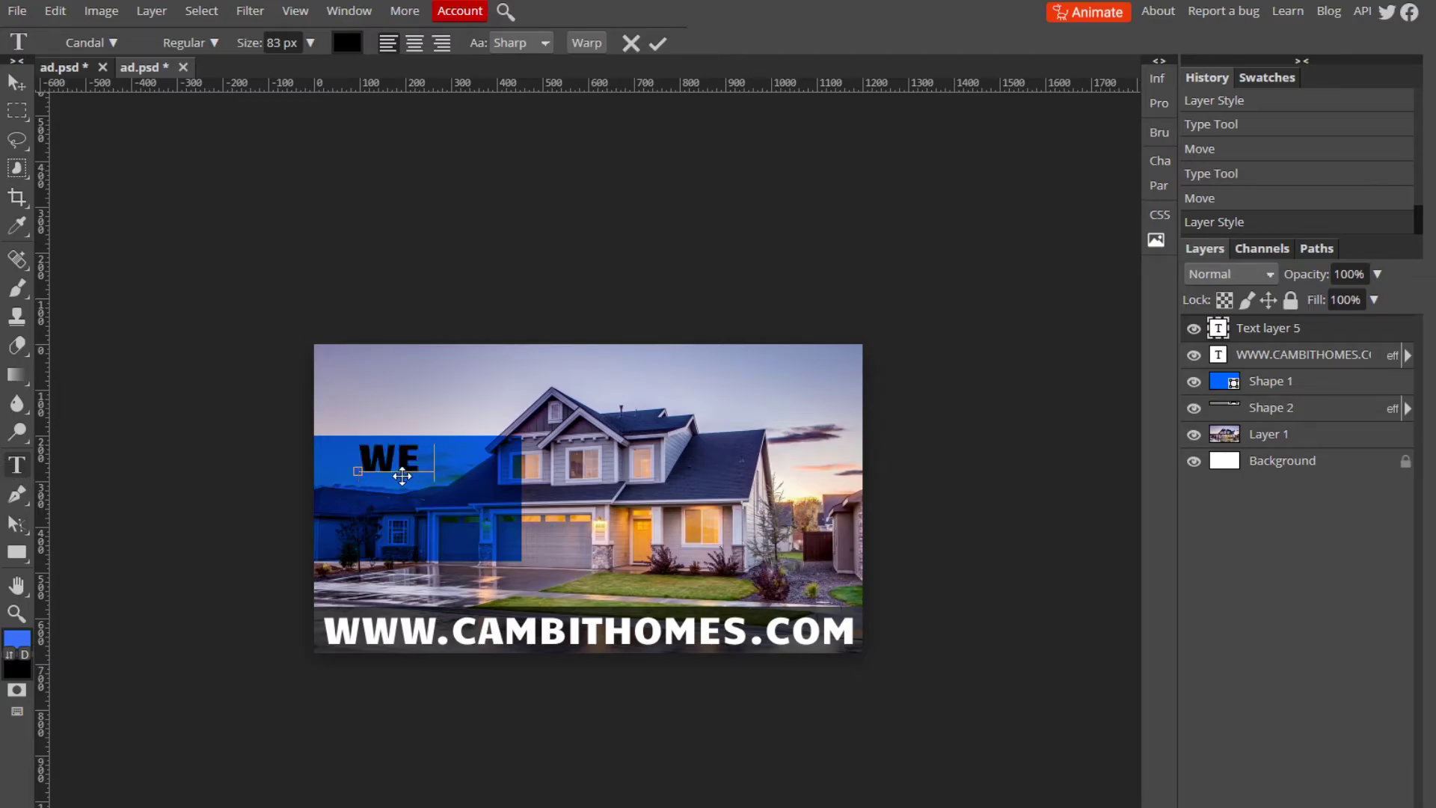
pyautogui.press('BackSpace')
pyautogui.press('BackSpace')
pyautogui.write('UY')
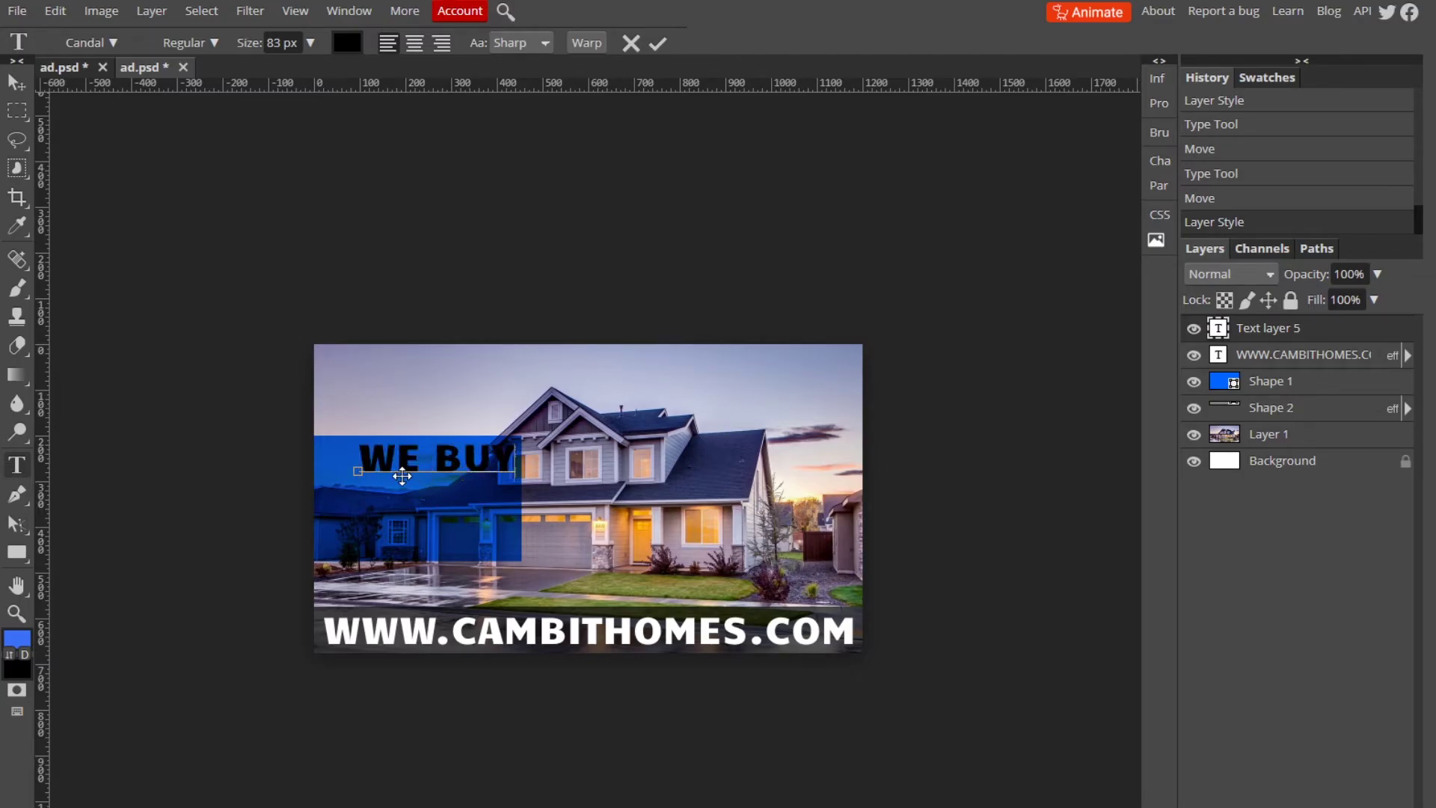
pyautogui.hotkey('ctrl', 'a')
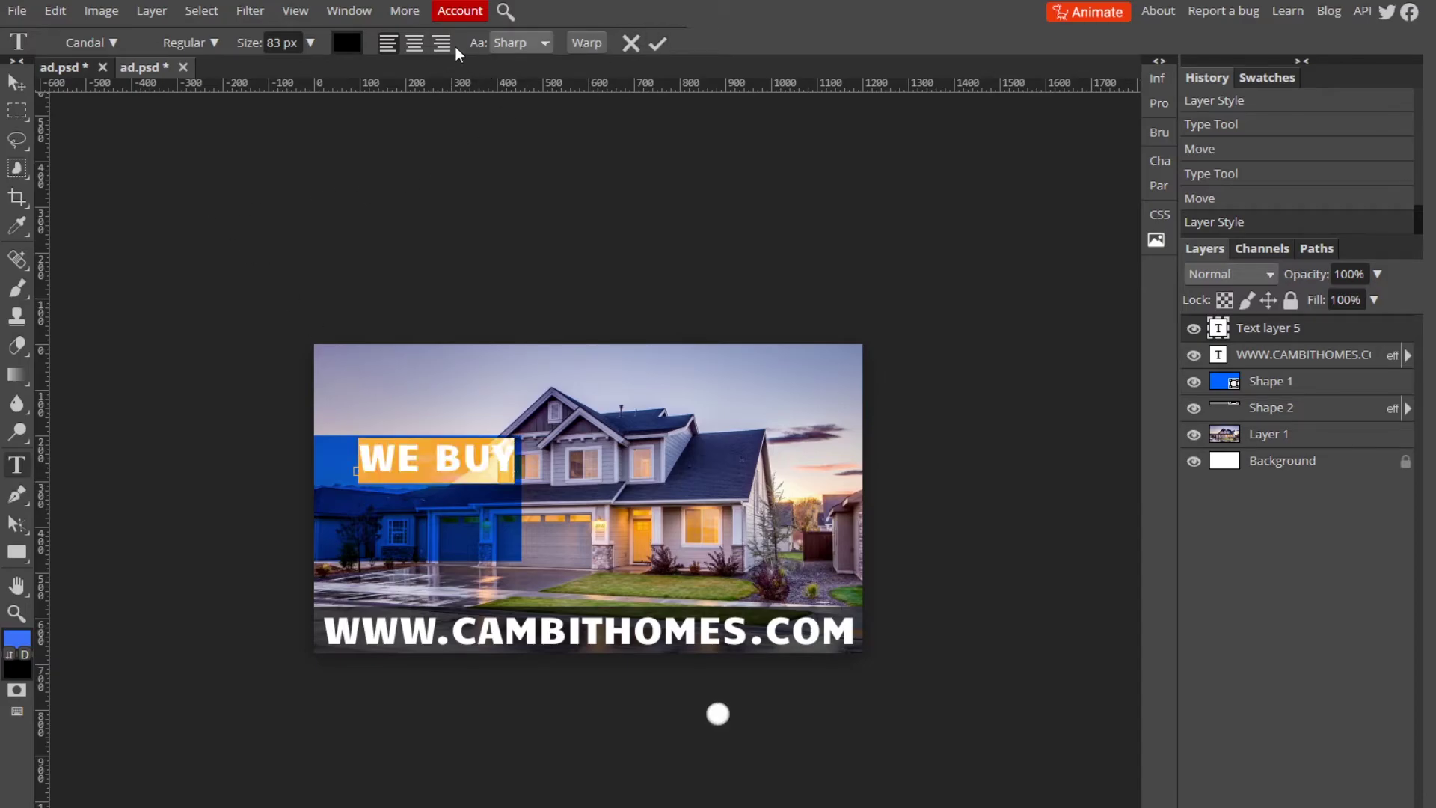
pyautogui.click(347, 43)
pyautogui.moveTo(575, 169); pyautogui.dragTo(532, 138)
pyautogui.click(922, 381)
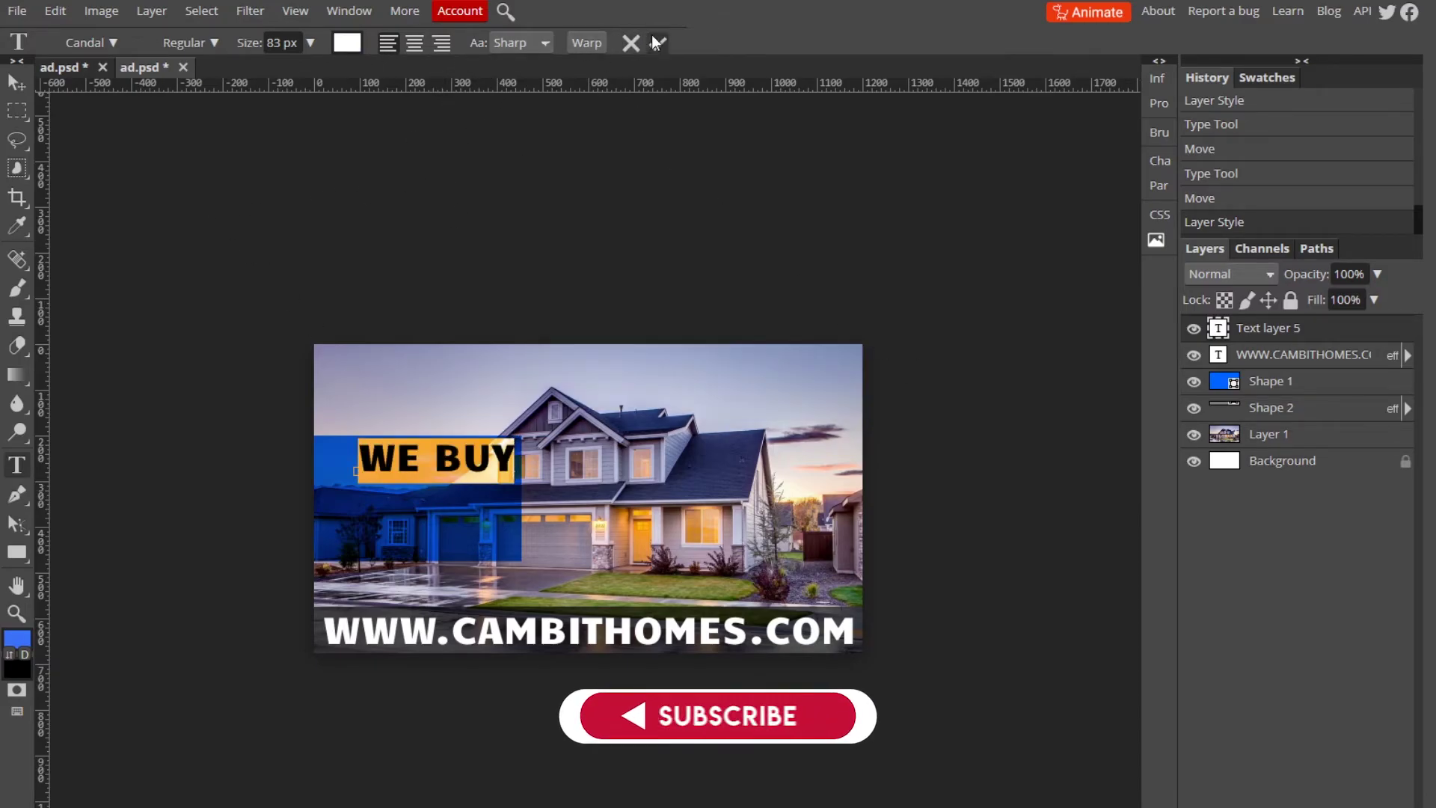
pyautogui.click(657, 42)
pyautogui.click(16, 82)
pyautogui.moveTo(415, 458); pyautogui.dragTo(395, 464)
# Add a 'HOUSES!' text line and place it under WE BUY
pyautogui.click(17, 464)
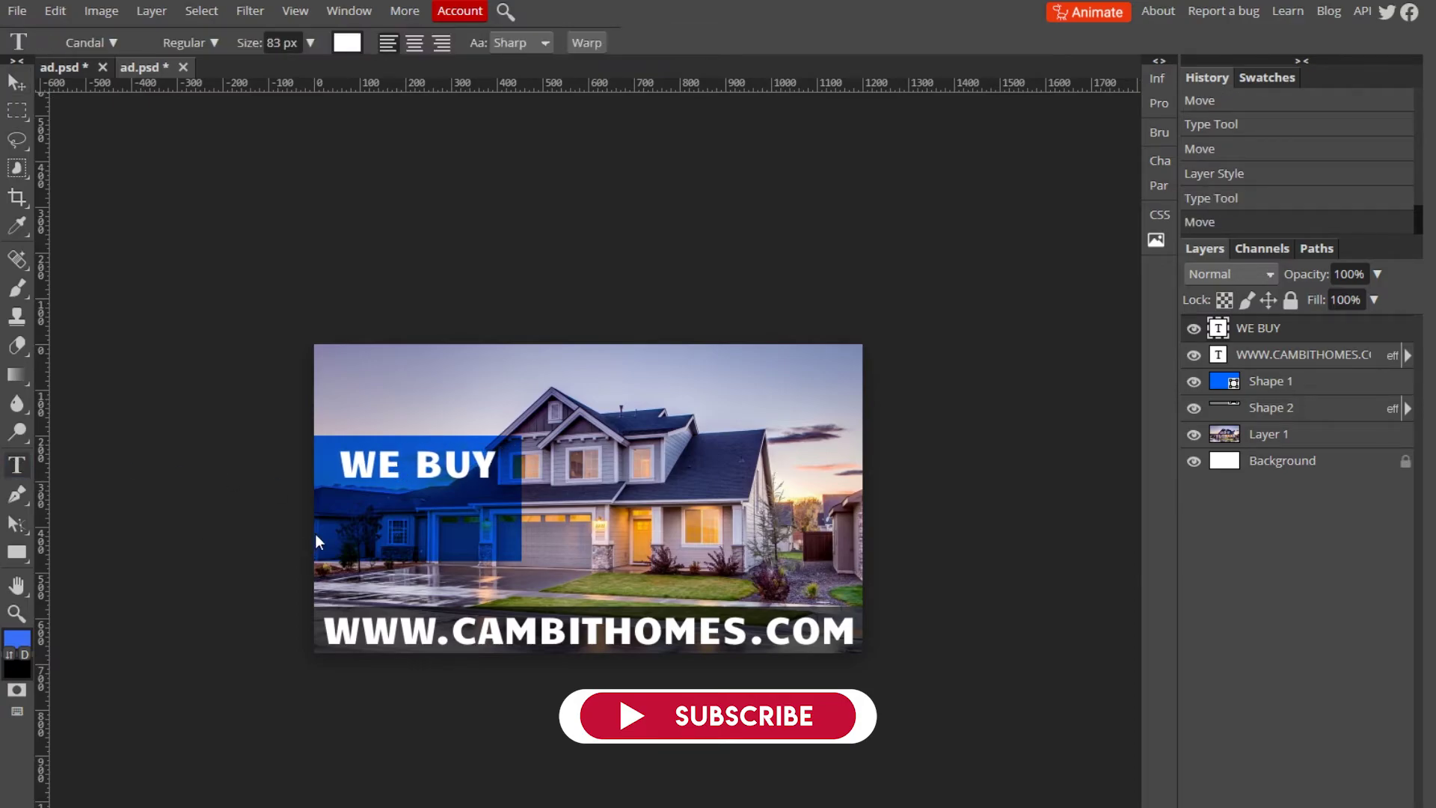
pyautogui.click(346, 508)
pyautogui.write('HOUSES!')
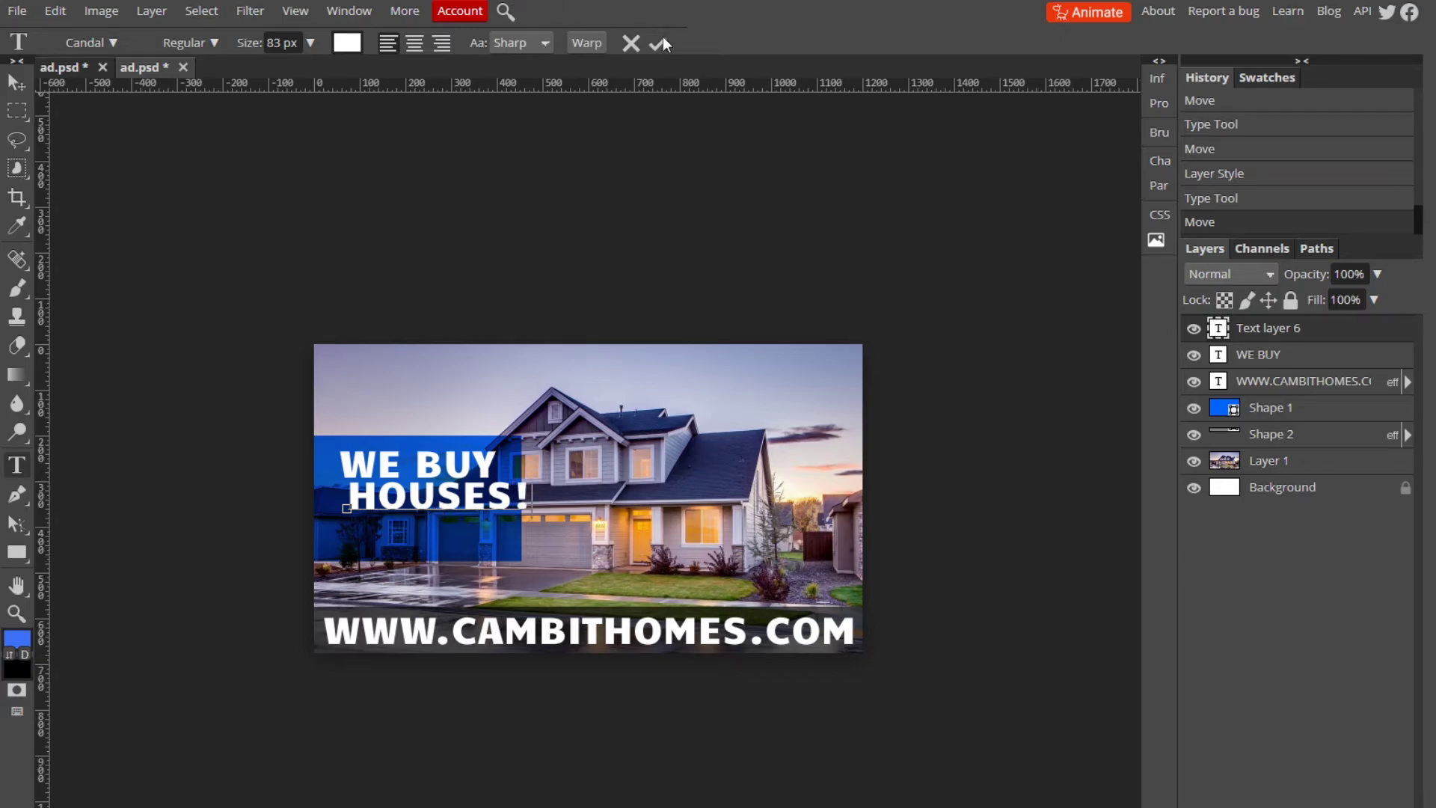
pyautogui.click(661, 41)
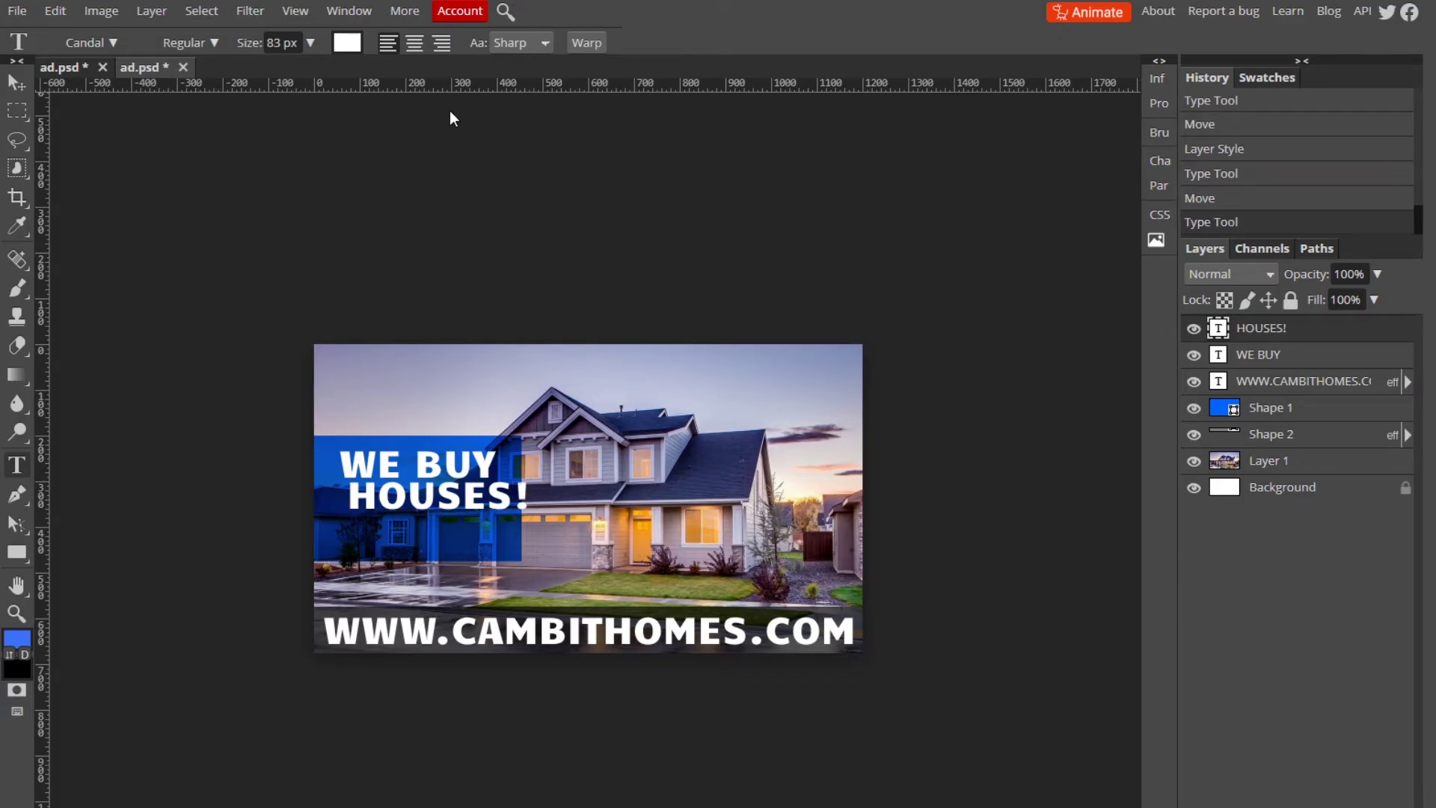
pyautogui.click(13, 83)
pyautogui.moveTo(457, 500)
pyautogui.mouseDown()
pyautogui.moveTo(436, 519)
pyautogui.moveTo(433, 487)
pyautogui.mouseUp()
# Enlarge WE BUY to 90 px and nudge it slightly left
pyautogui.doubleClick(433, 486)
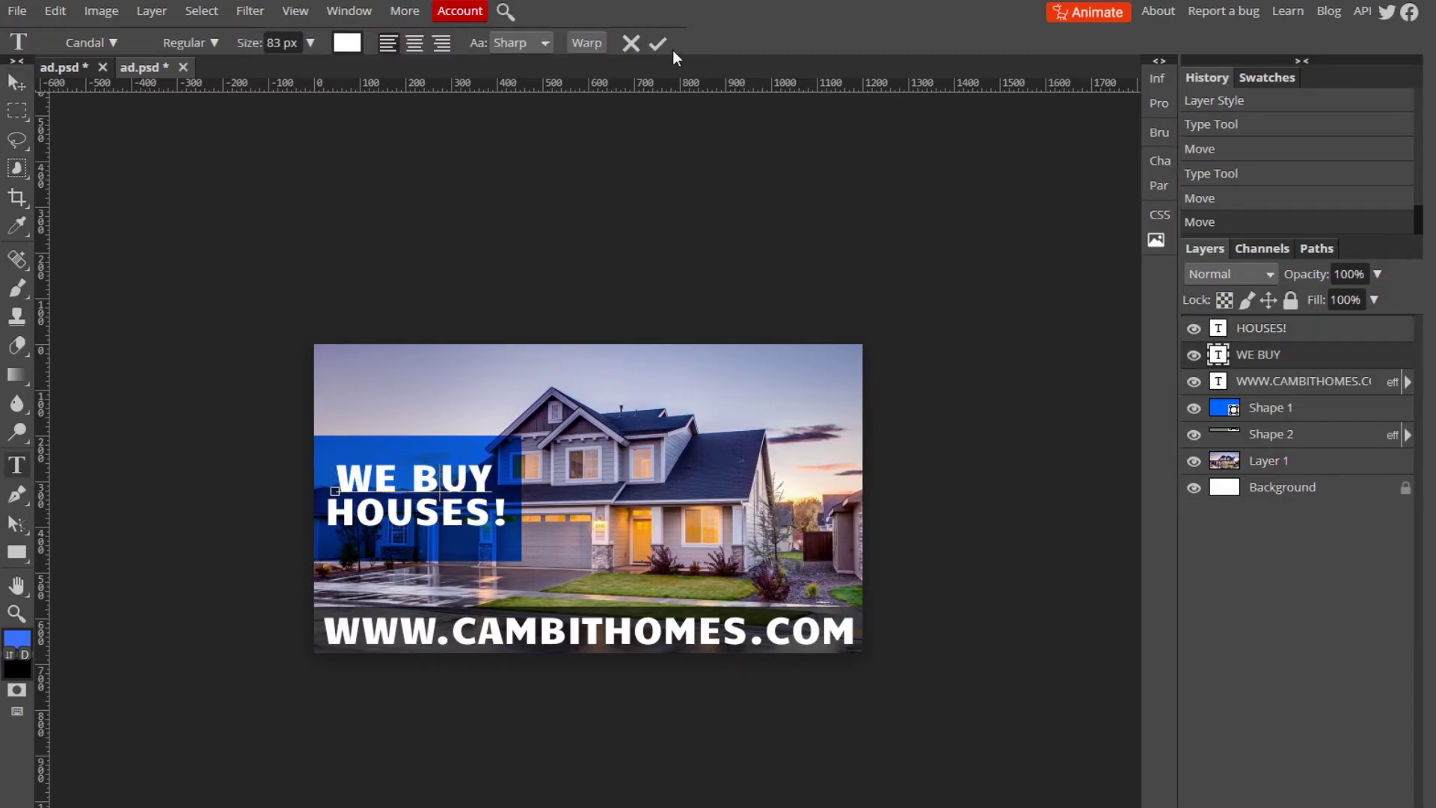
pyautogui.click(310, 42)
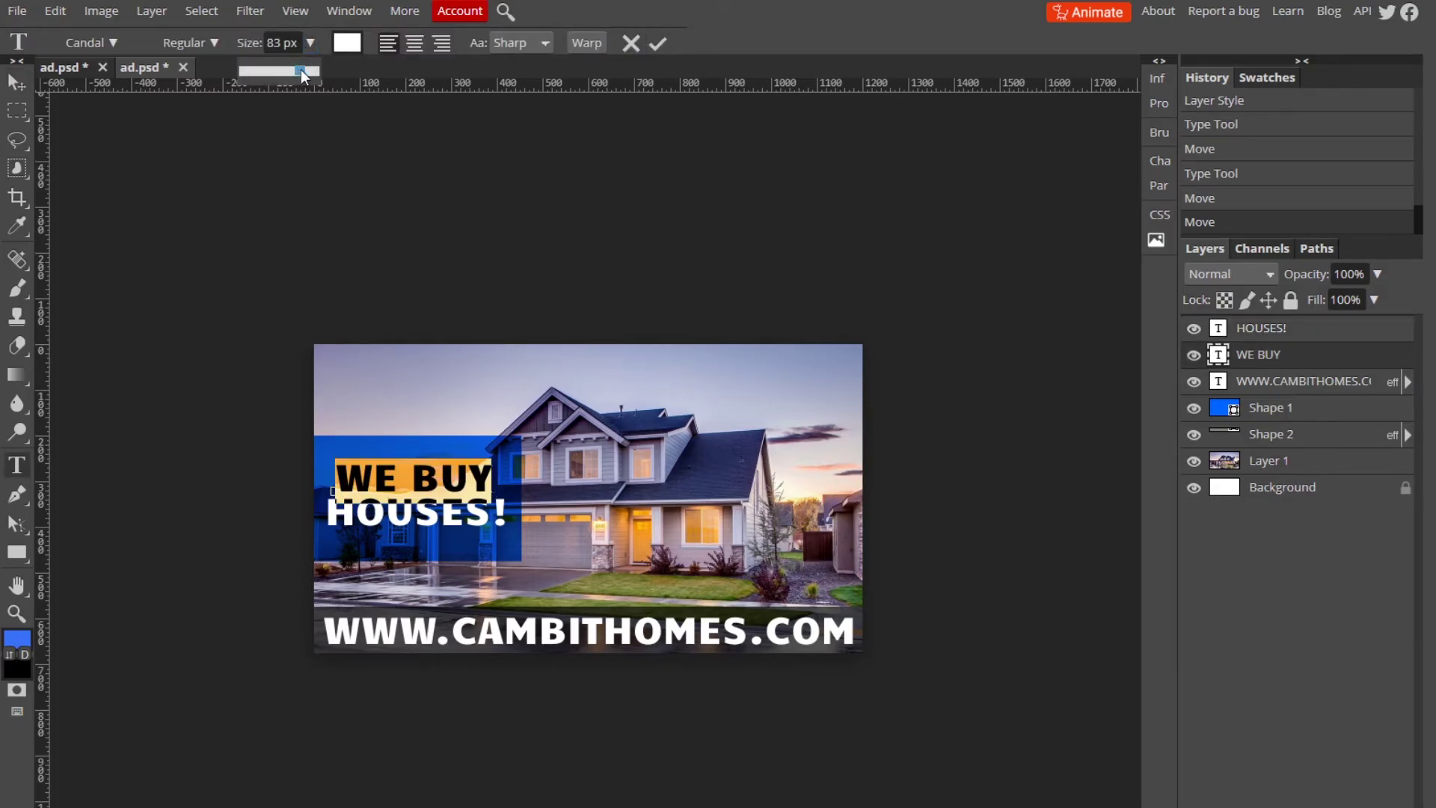
pyautogui.moveTo(300, 69); pyautogui.dragTo(302, 69)
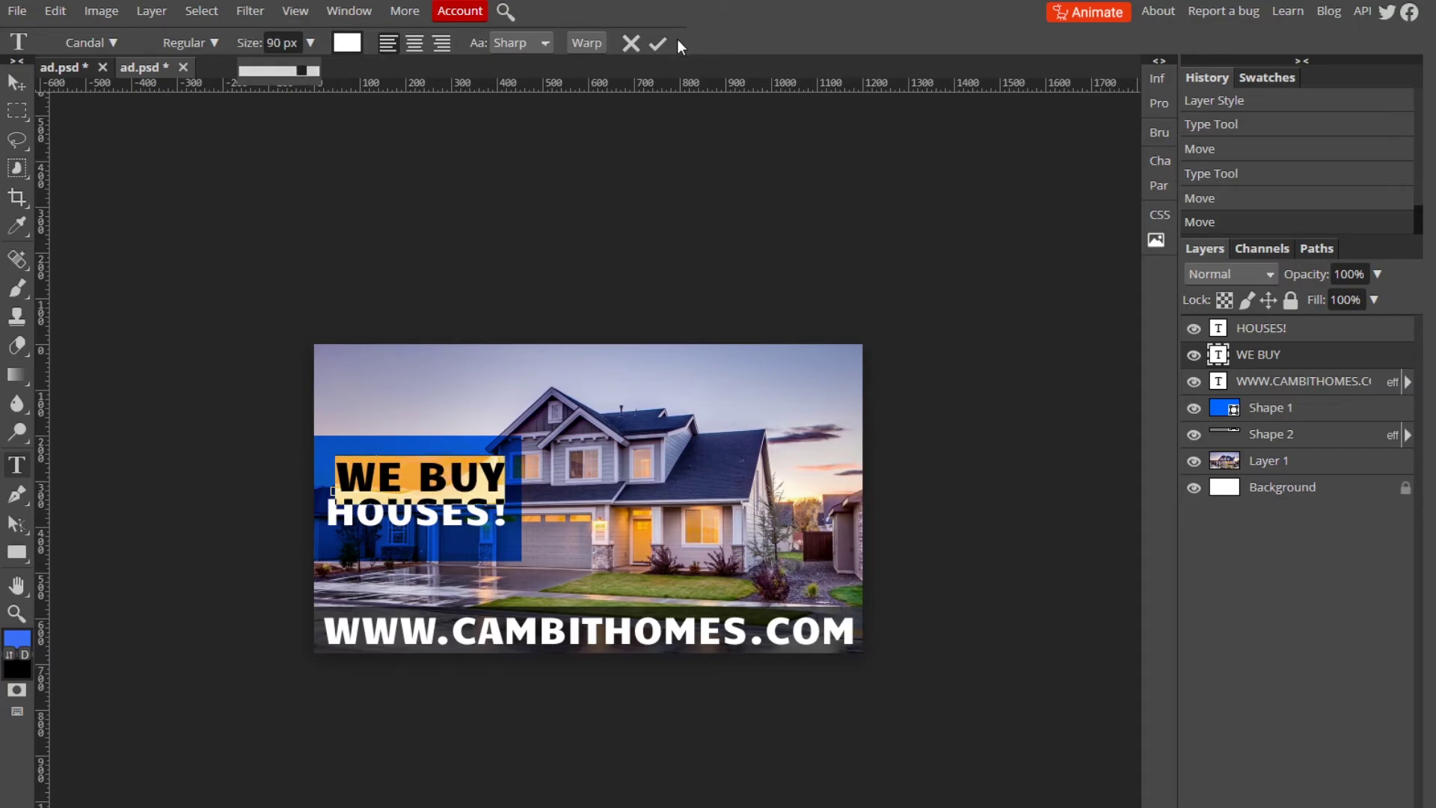
pyautogui.click(657, 43)
pyautogui.moveTo(437, 477); pyautogui.dragTo(433, 476)
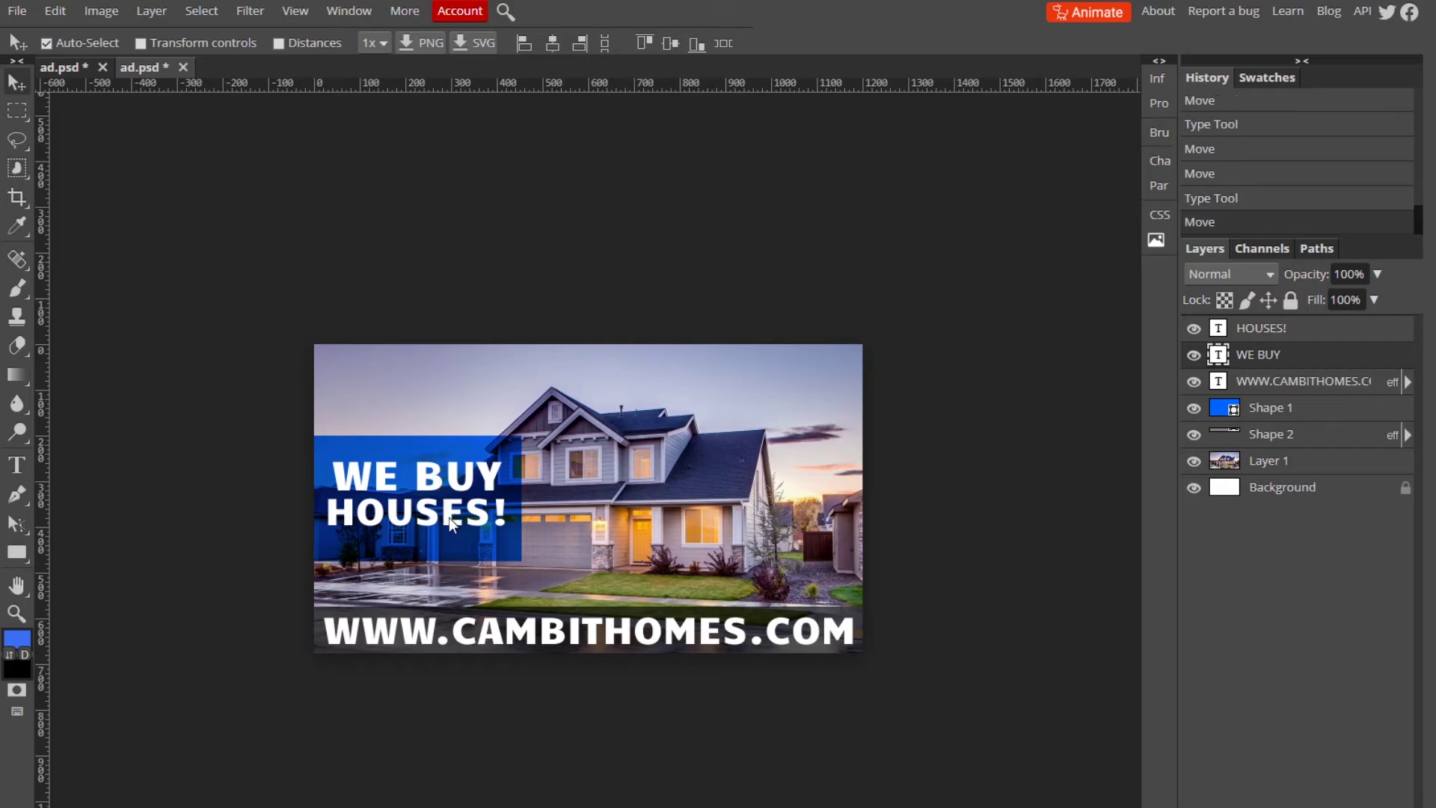
# Select the house photo layer and apply Brightness/Contrast with brightness 12 and contrast 33
pyautogui.click(450, 520)
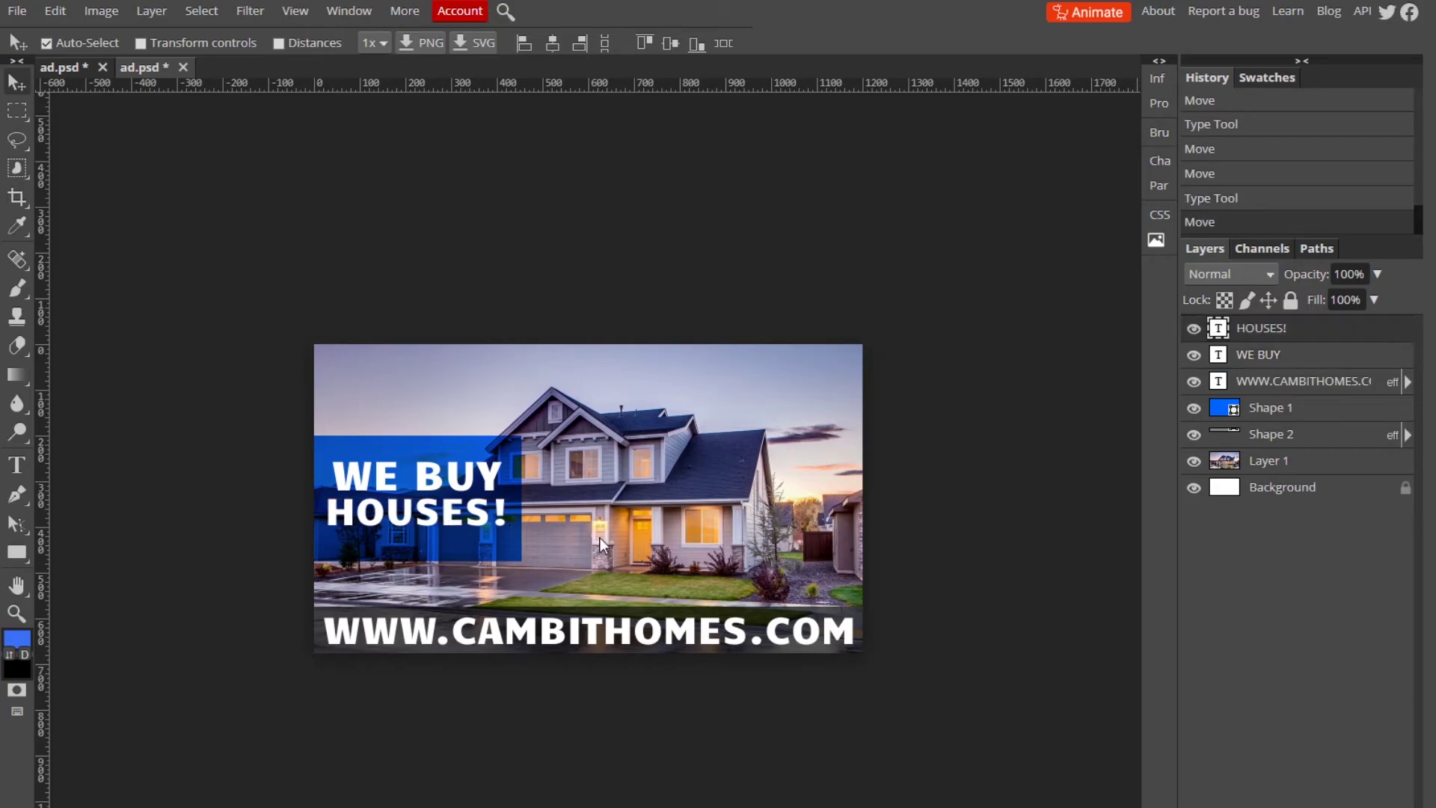
pyautogui.click(947, 308)
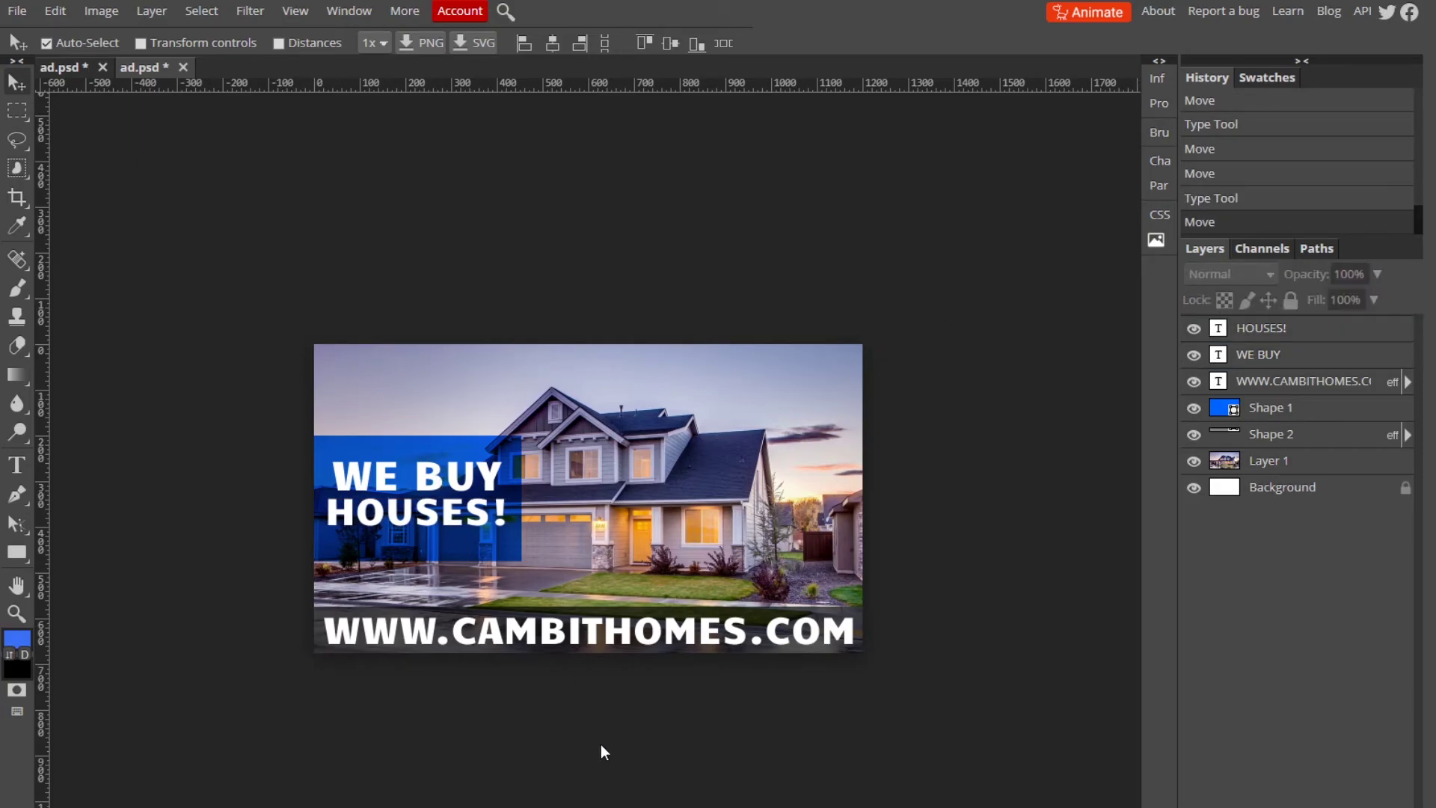
pyautogui.click(1332, 473)
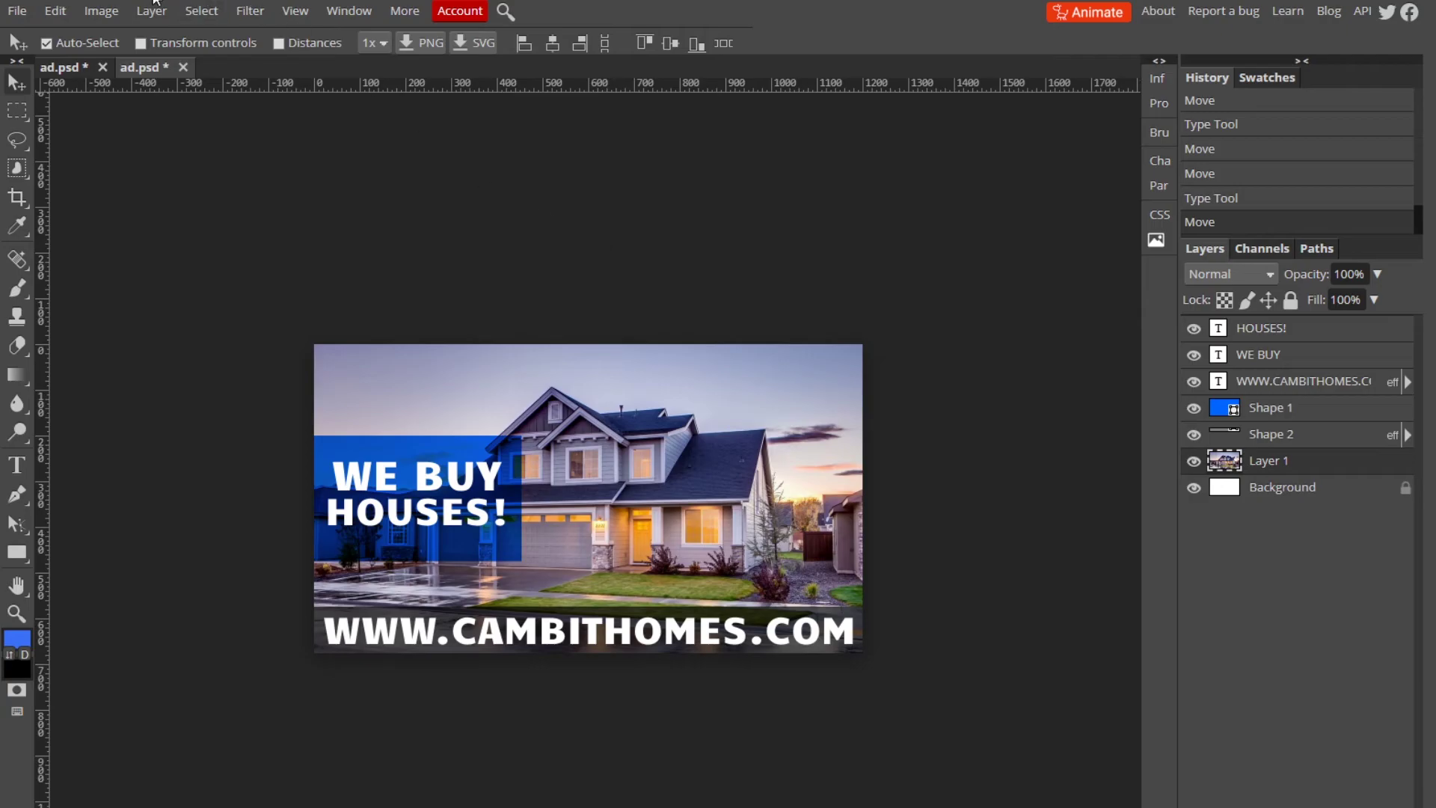
pyautogui.click(103, 10)
pyautogui.moveTo(185, 35)
pyautogui.click(396, 35)
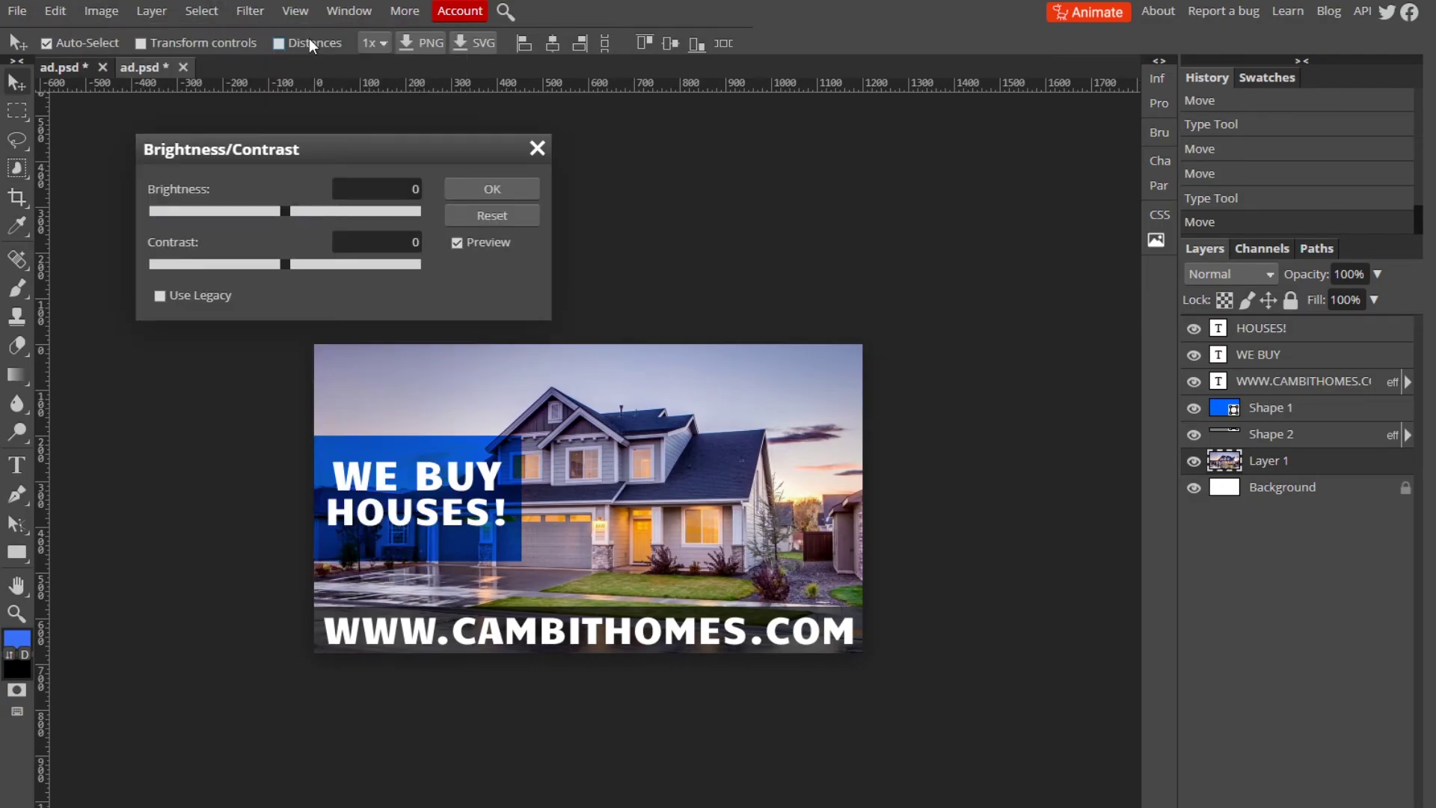
pyautogui.moveTo(285, 211); pyautogui.dragTo(311, 212)
pyautogui.moveTo(285, 264); pyautogui.dragTo(330, 260)
pyautogui.moveTo(310, 211); pyautogui.dragTo(296, 212)
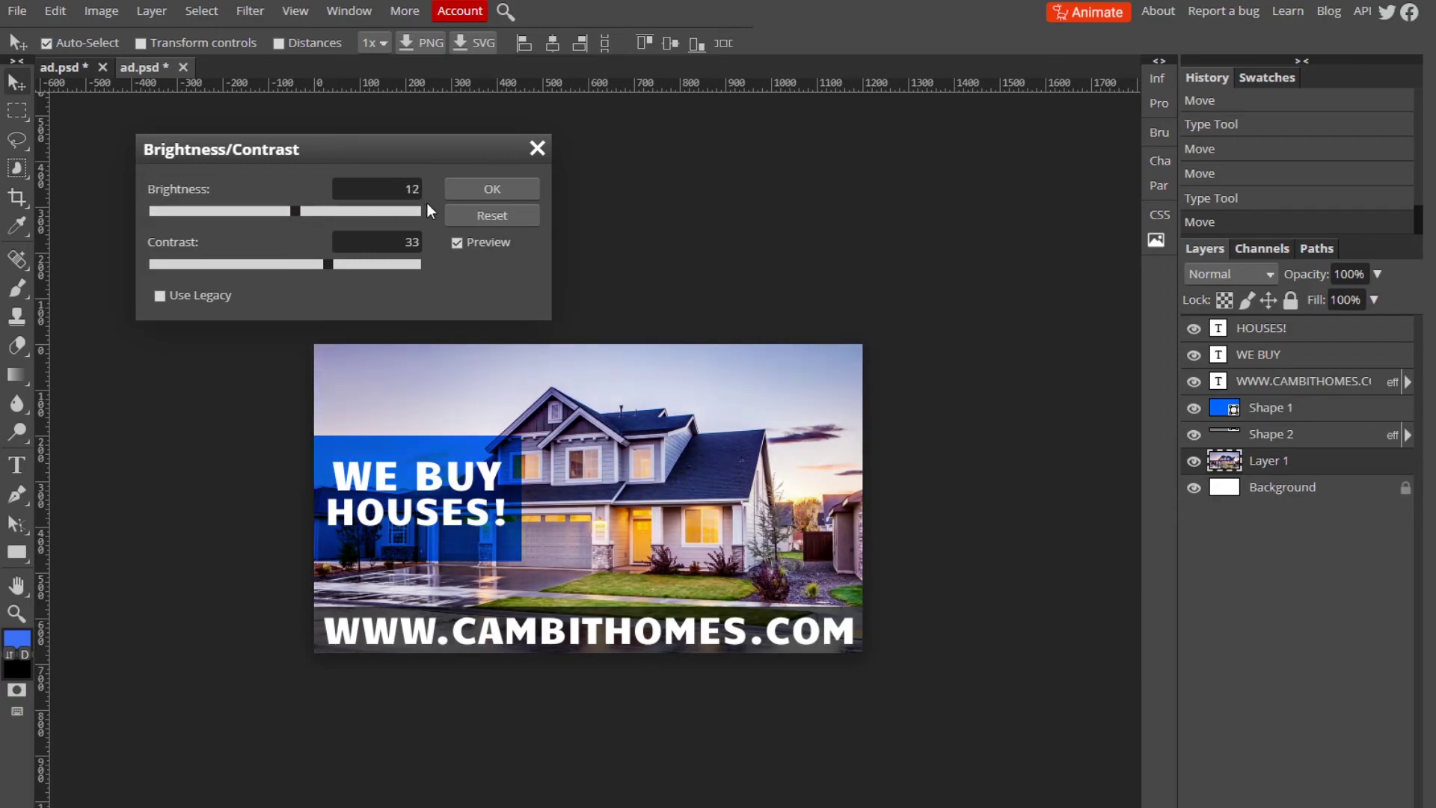
pyautogui.click(516, 189)
# Apply a Vibrance adjustment to the photo with saturation raised to 7
pyautogui.click(101, 11)
pyautogui.moveTo(136, 37)
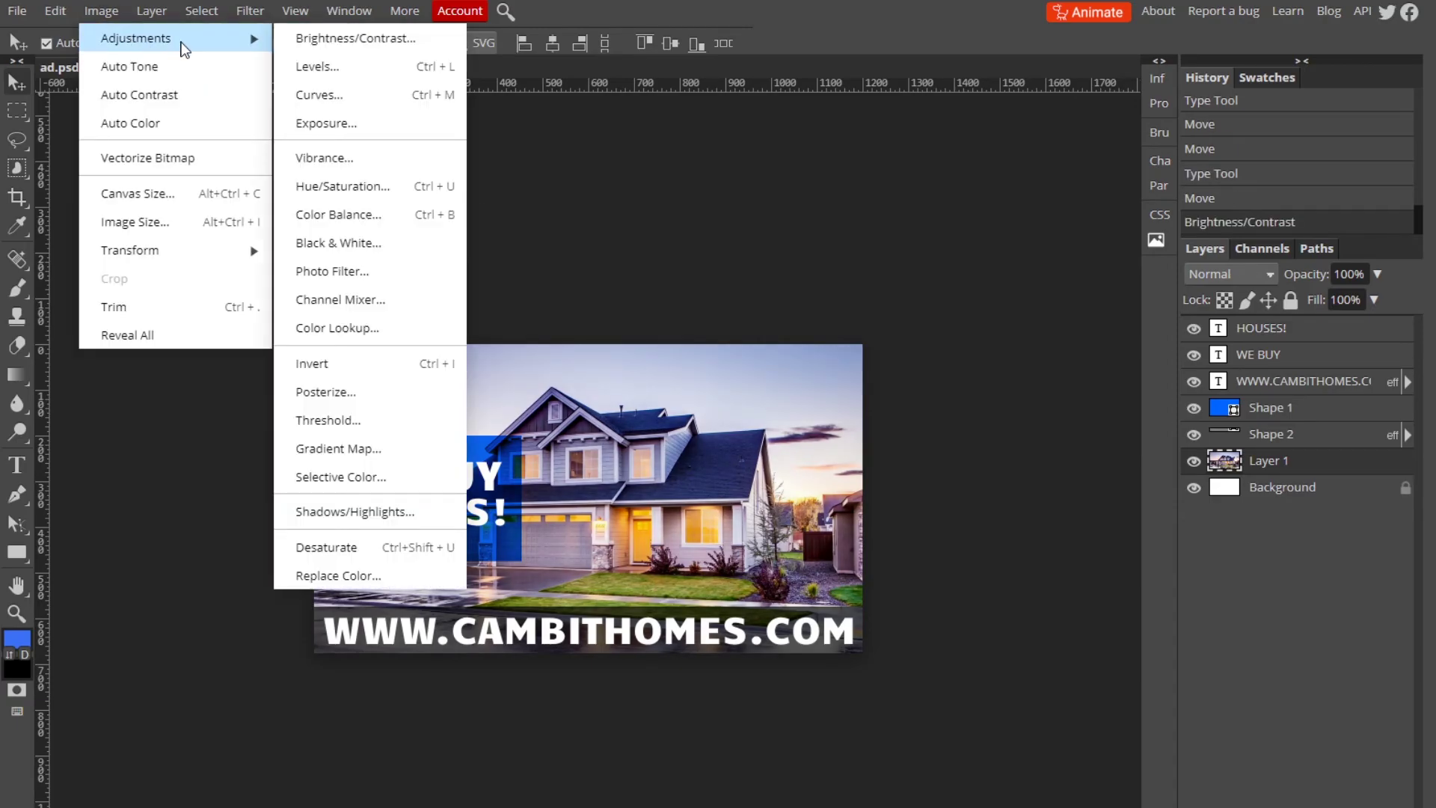
pyautogui.click(323, 157)
pyautogui.moveTo(285, 263)
pyautogui.mouseDown()
pyautogui.moveTo(320, 263)
pyautogui.moveTo(294, 266)
pyautogui.mouseUp()
pyautogui.click(496, 189)
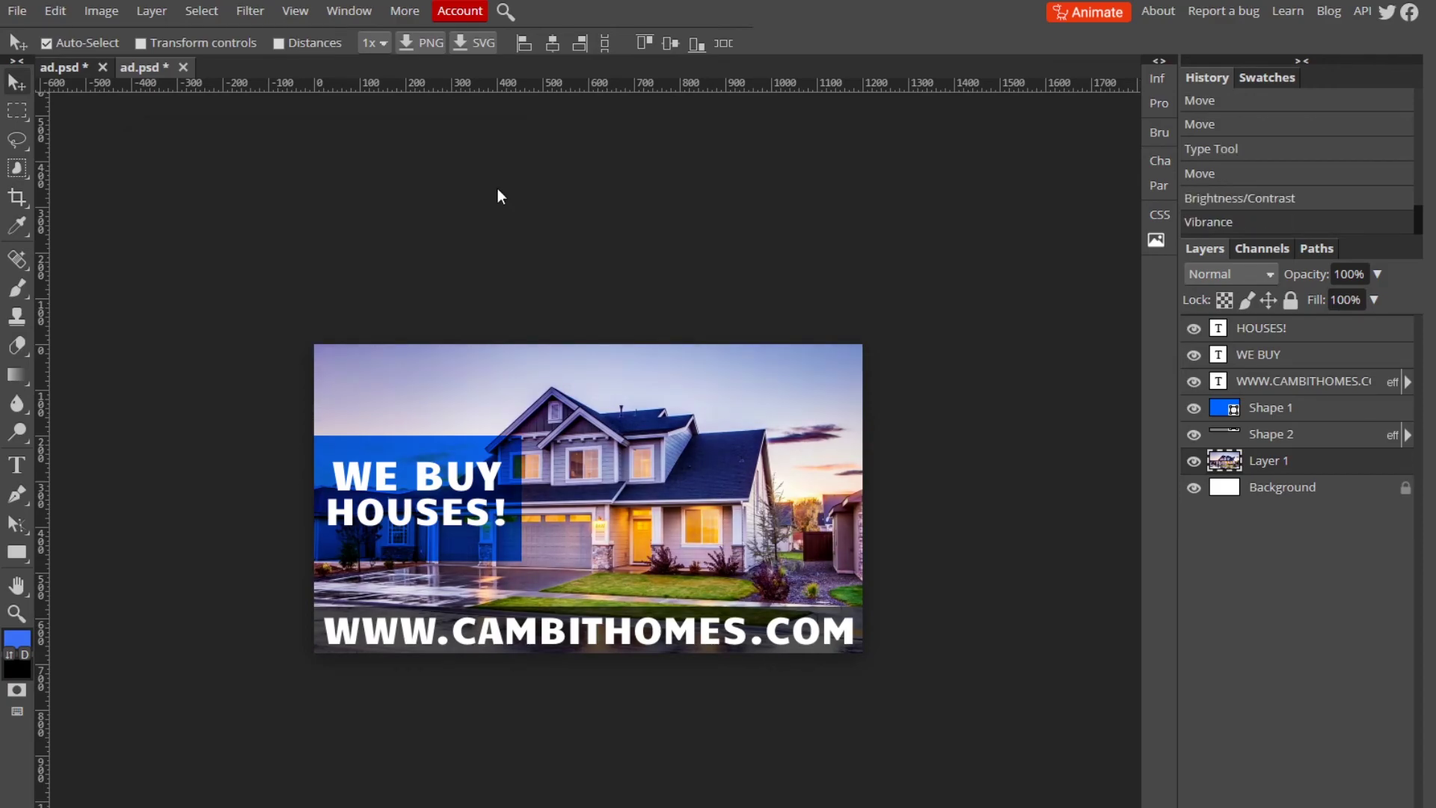